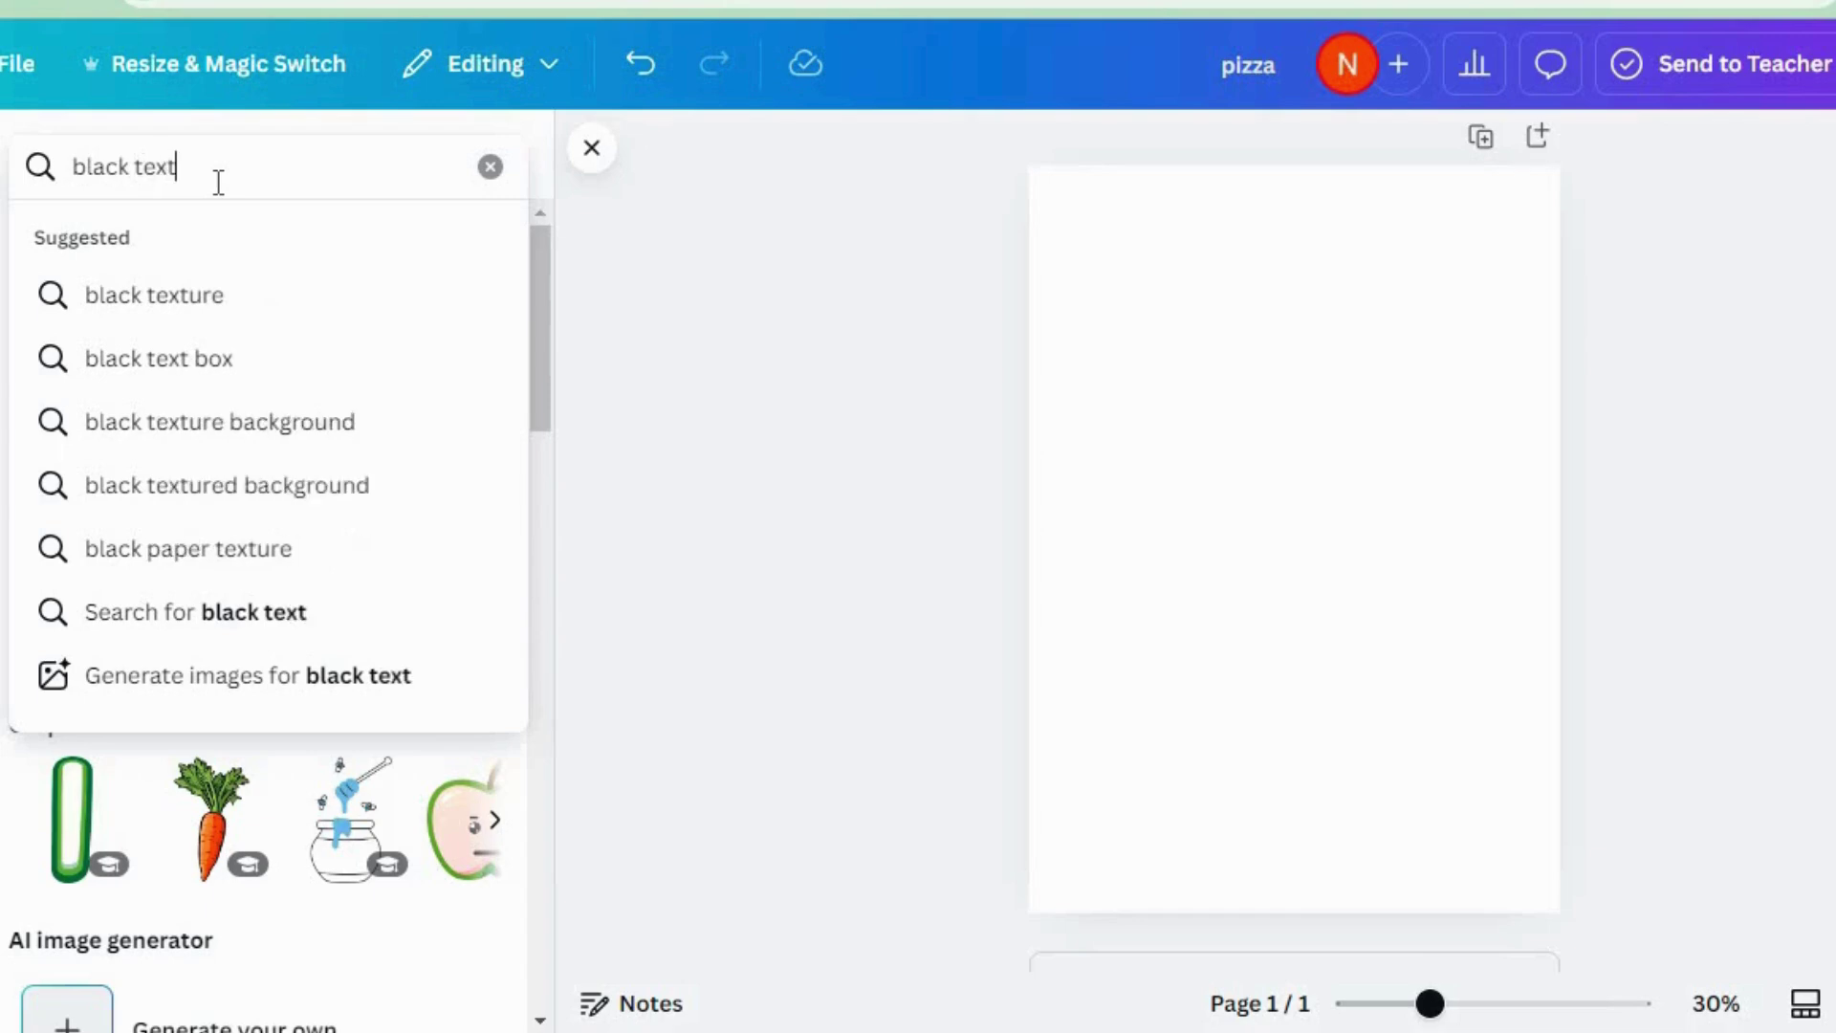
Search the photo elements for "black textured background" and add the black photo with faint scratched cracks to the page.
type("ured backg")
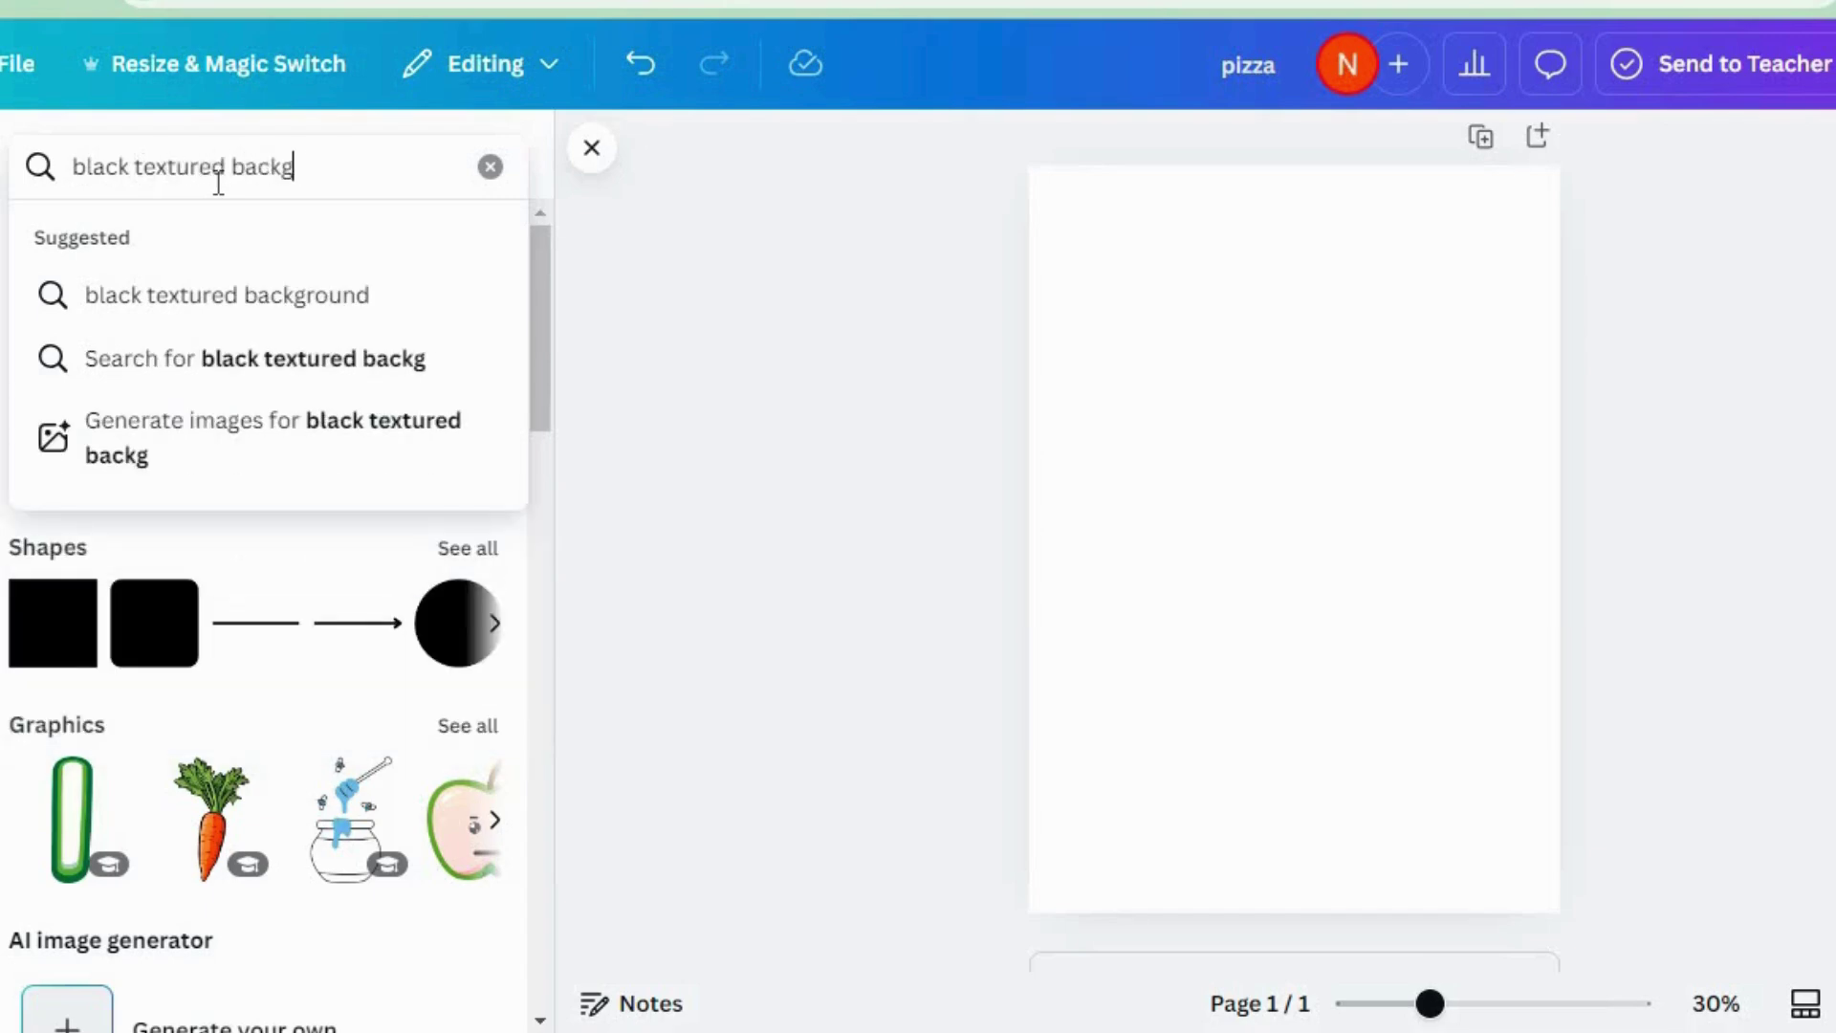
type("round")
key("Return")
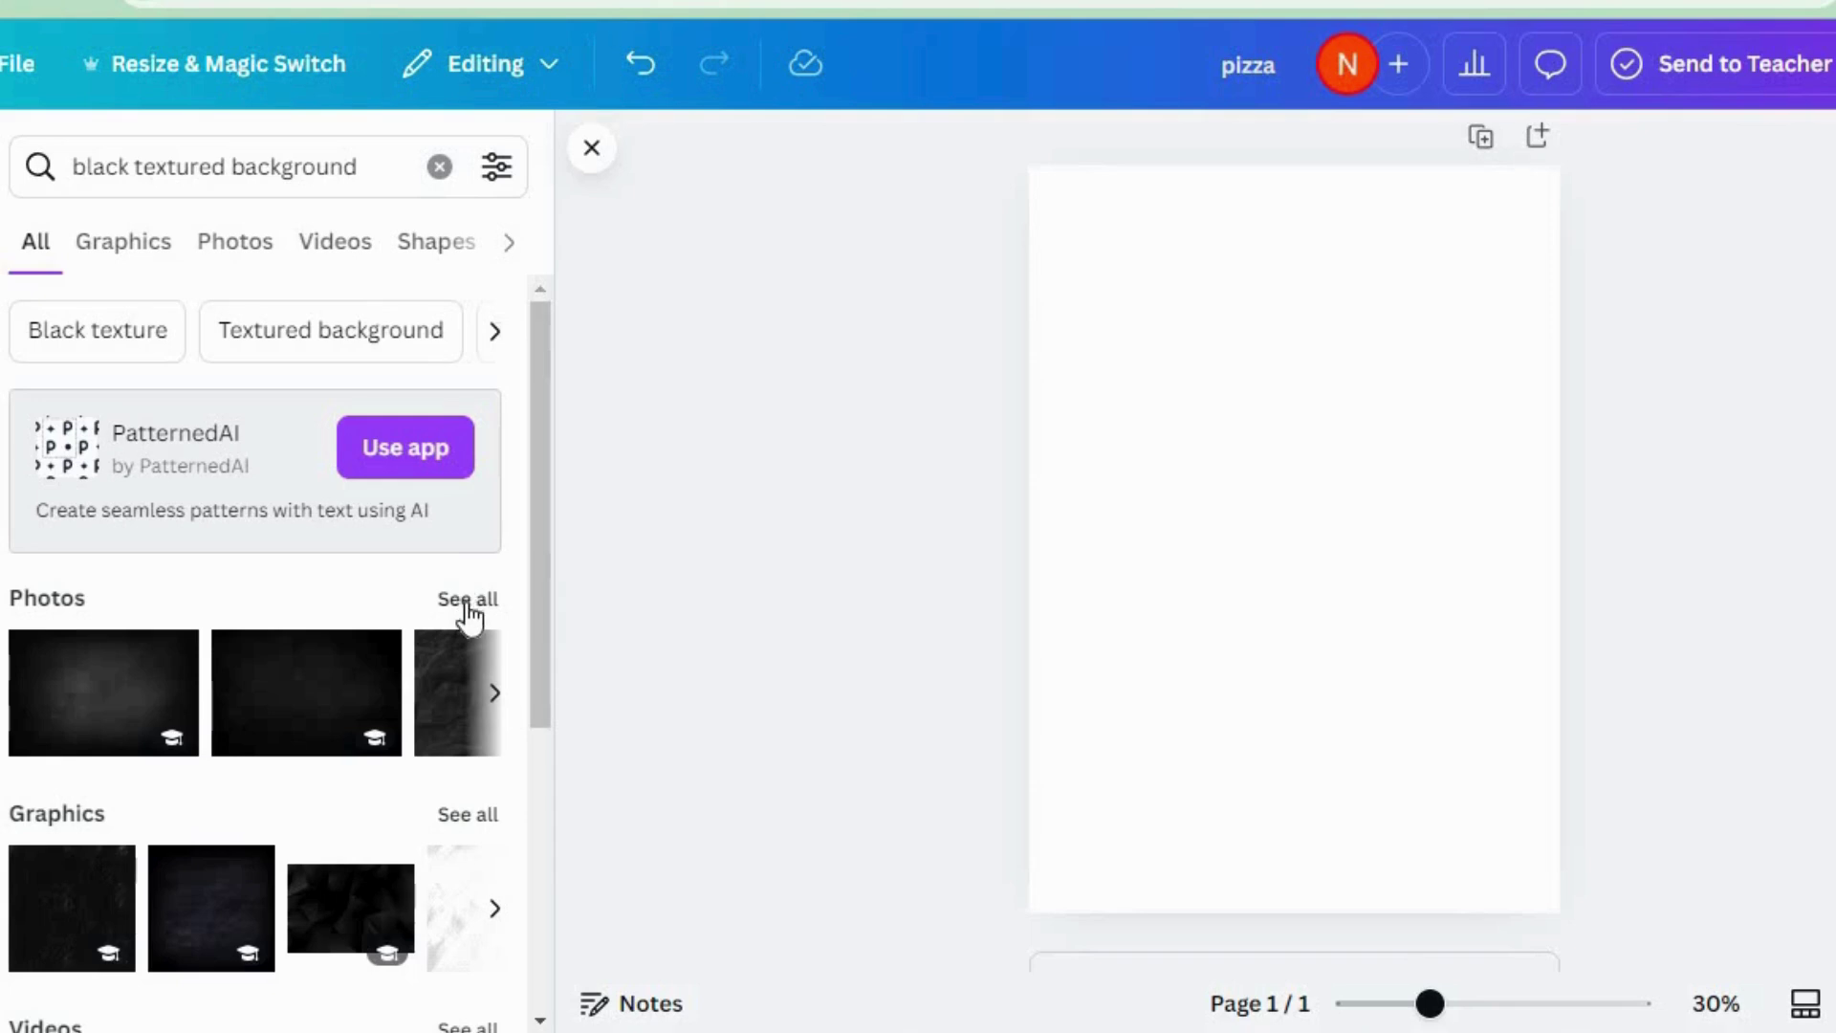
left_click(467, 600)
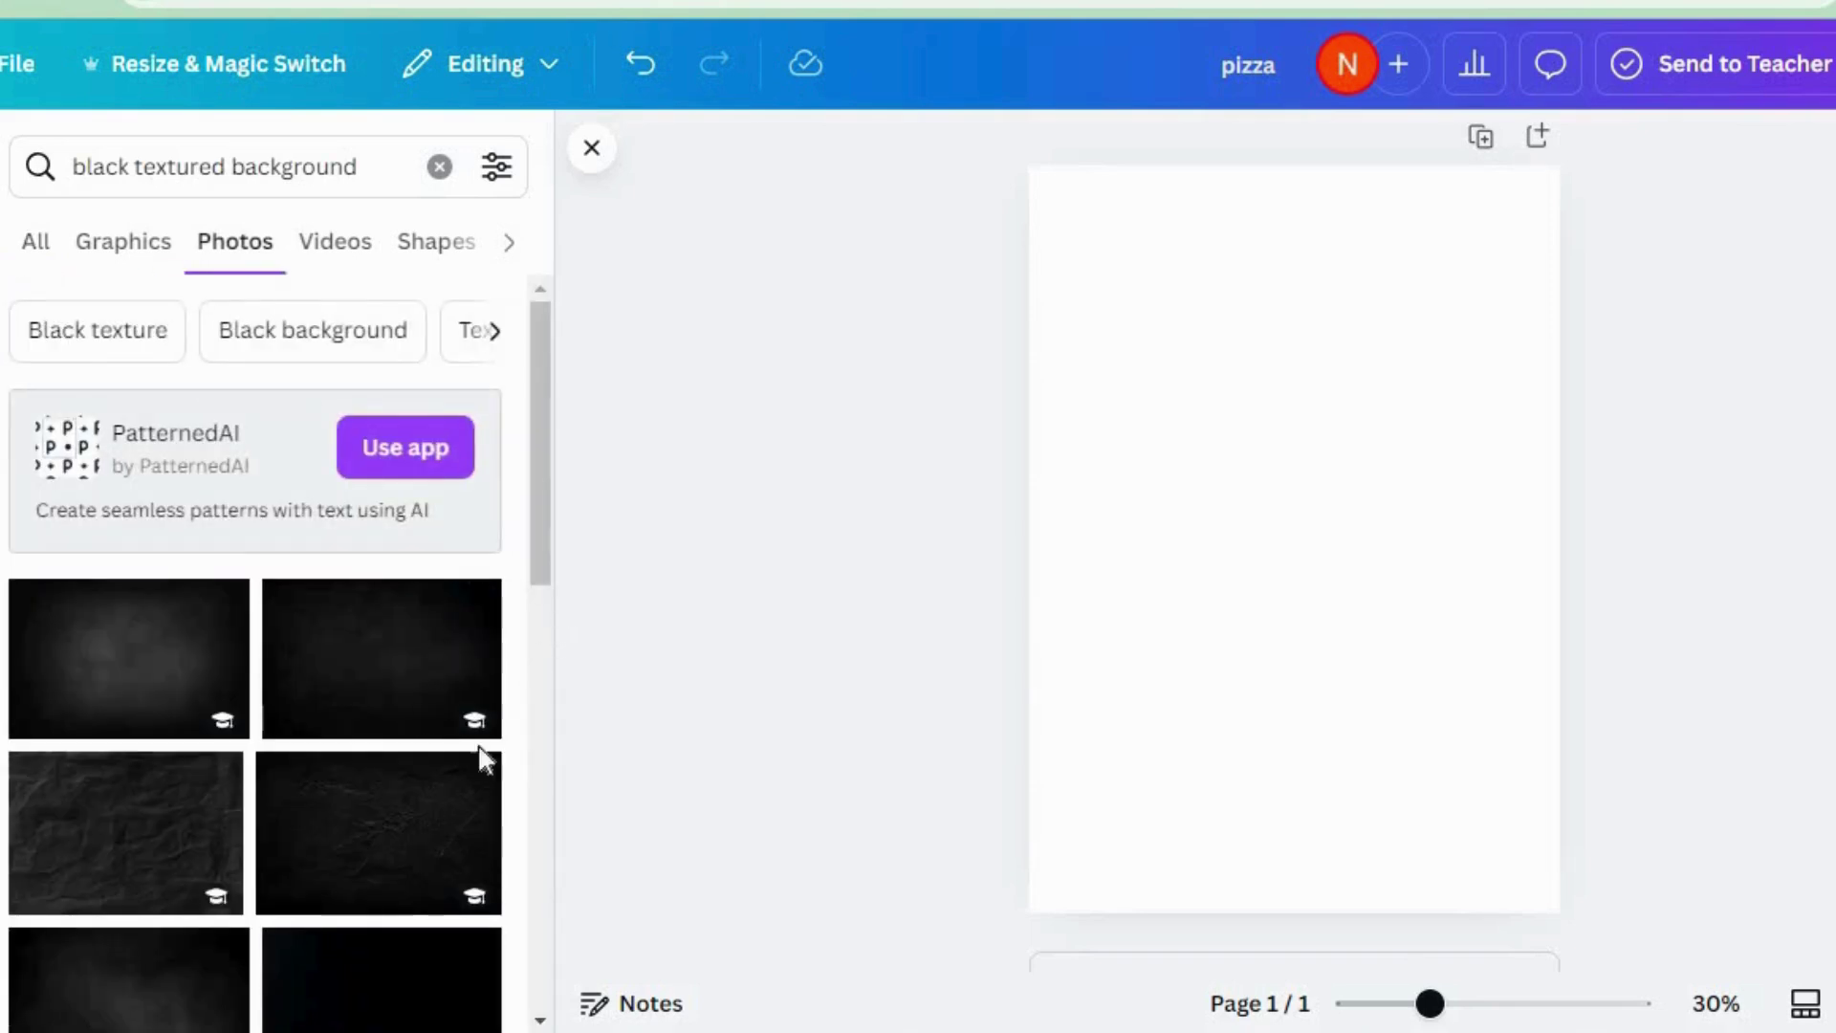
left_click(423, 869)
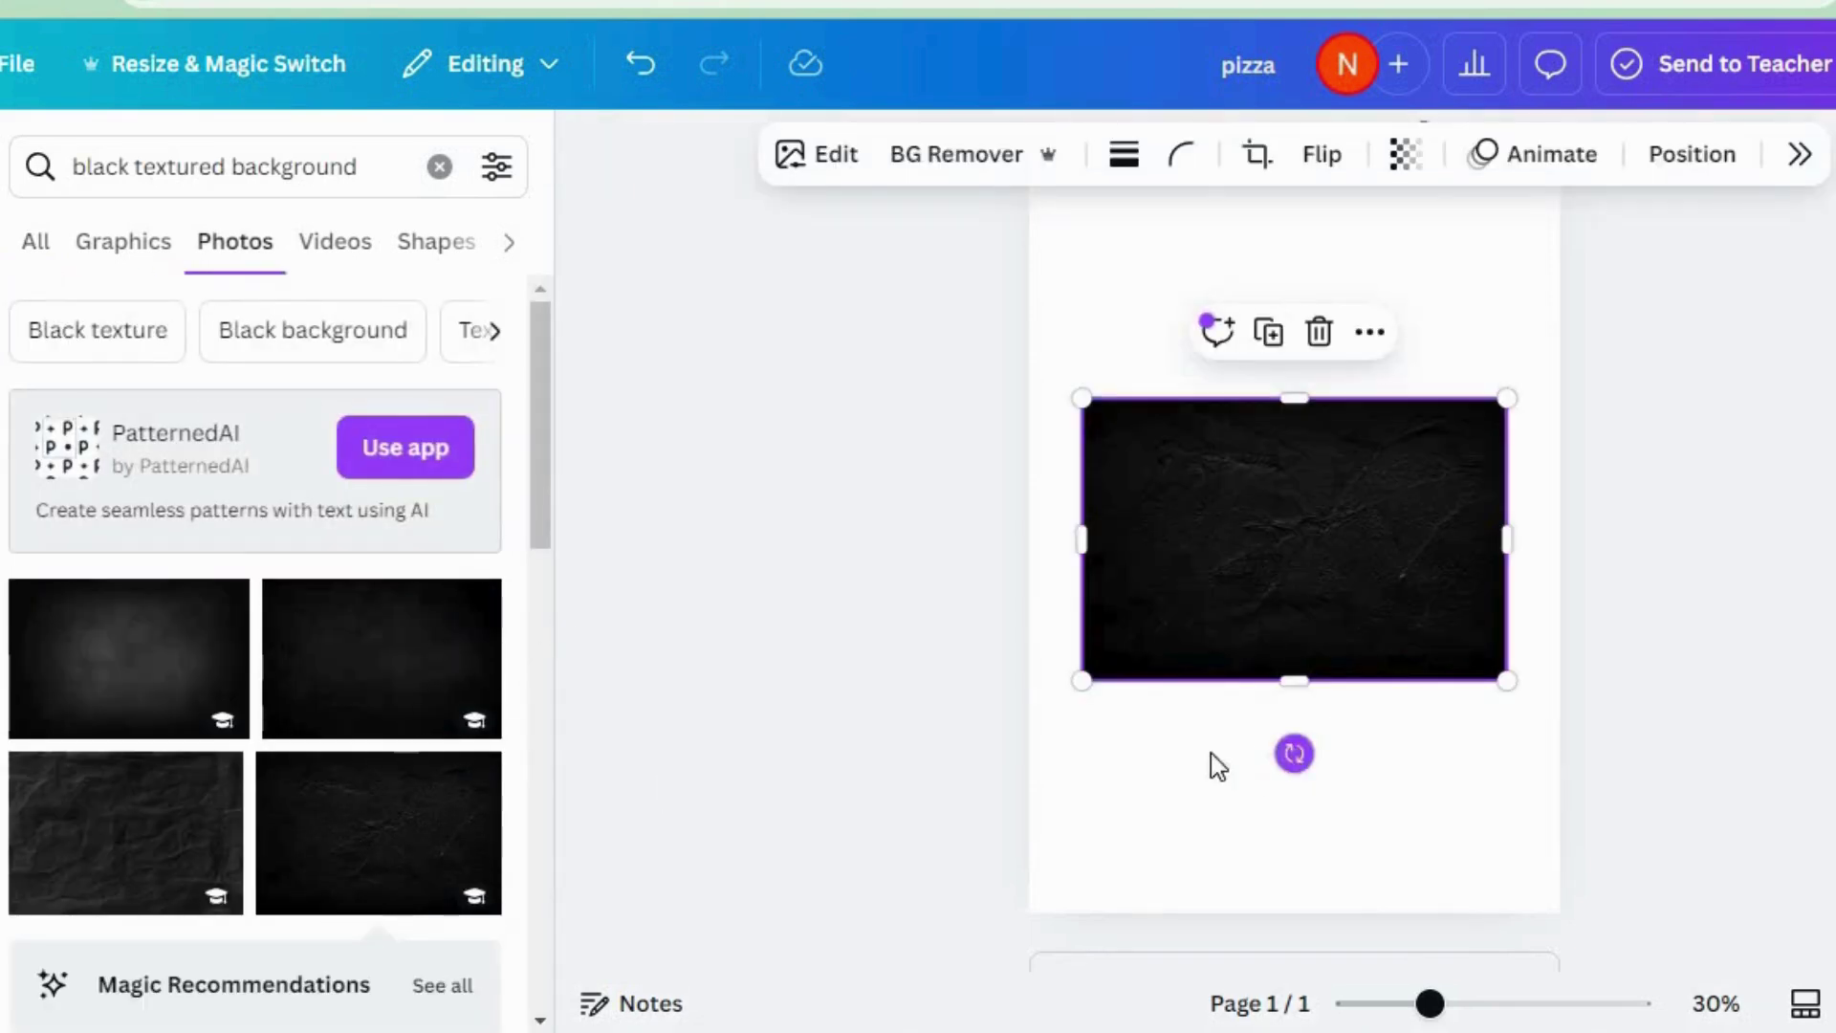
Rotate the black texture photo to portrait, align it with the page's upper corner and enlarge it to cover the whole page.
left_click_drag(1294, 754, 1064, 535)
left_click_drag(1271, 675, 1156, 537)
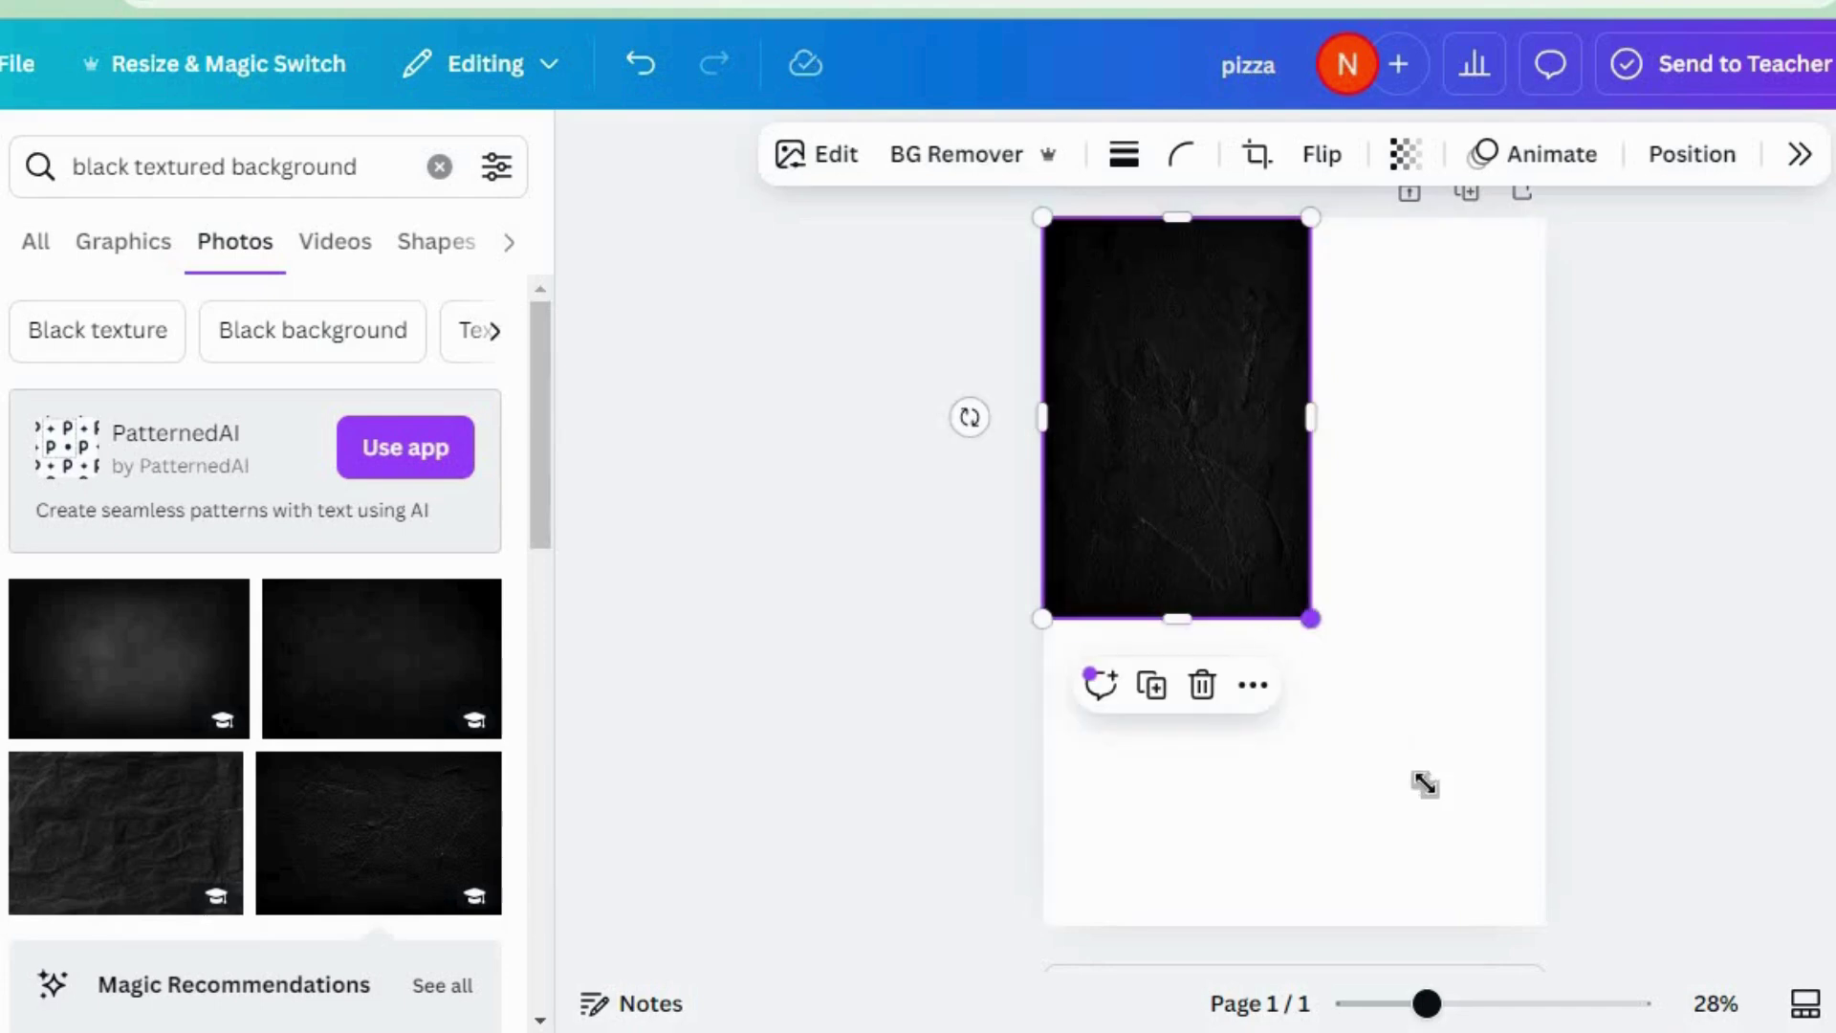
left_click_drag(1425, 784, 1546, 968)
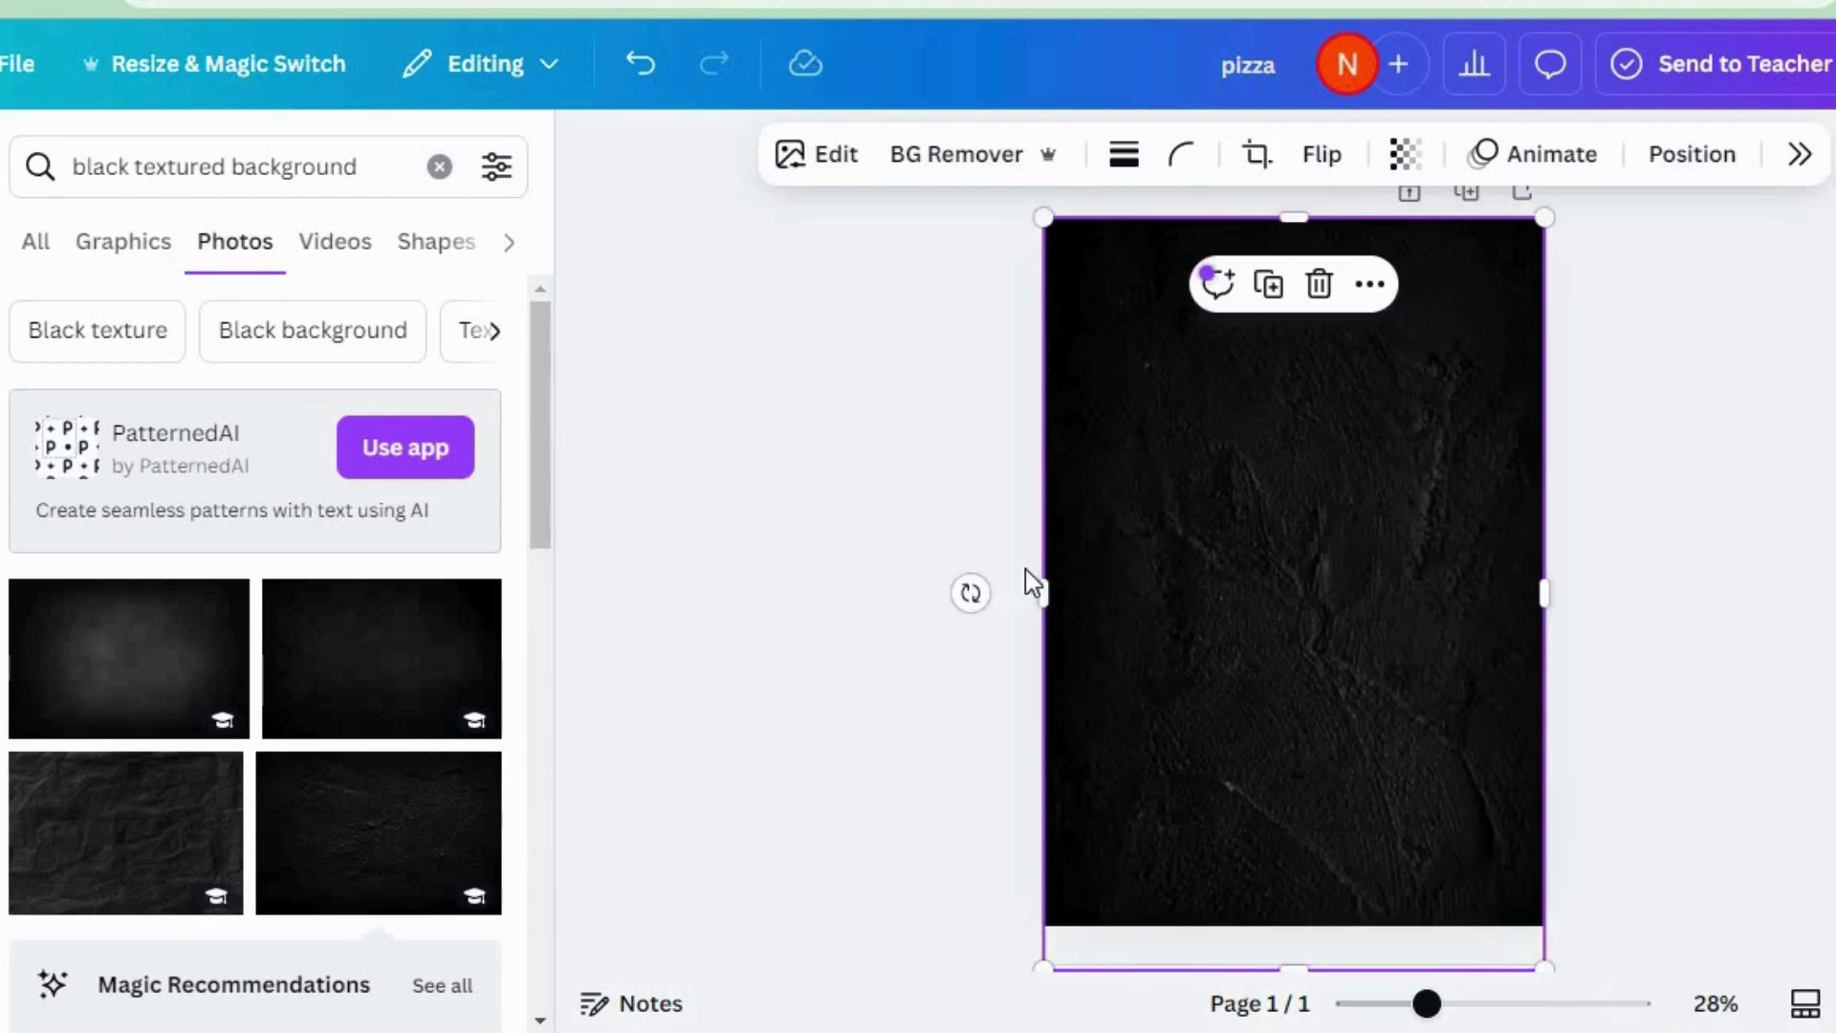
left_click(924, 516)
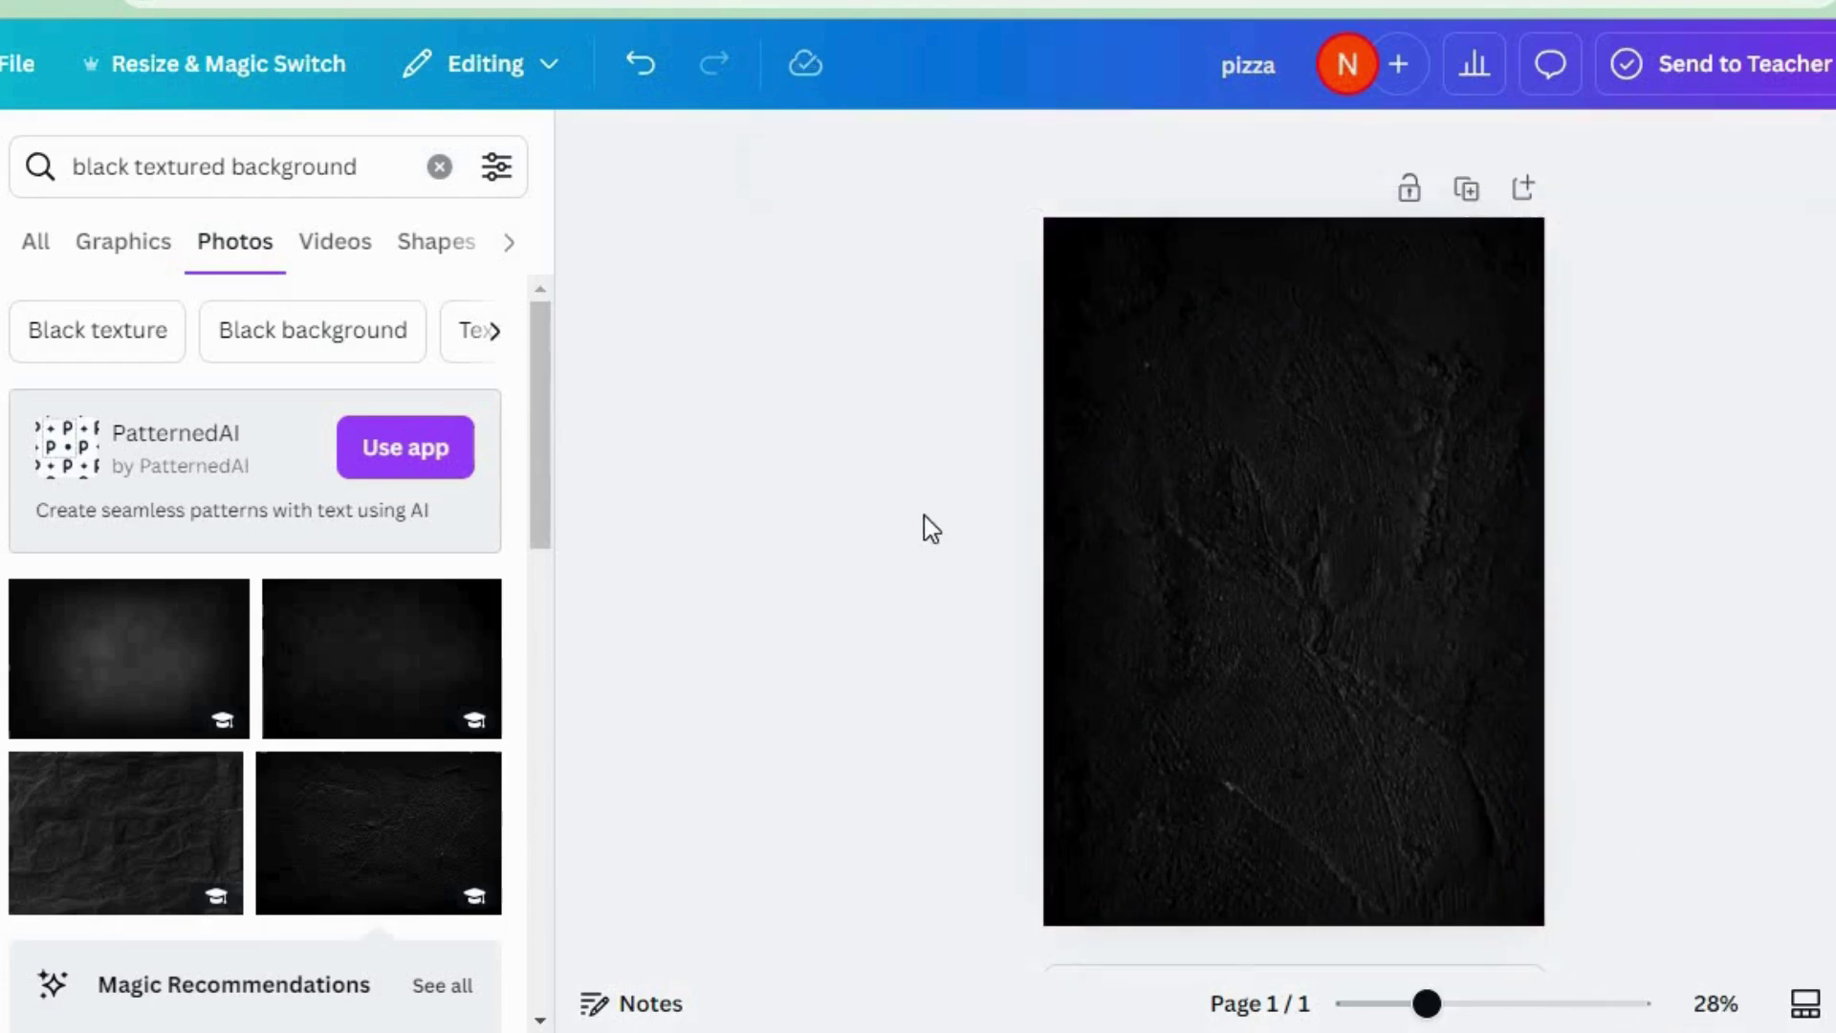
Search the elements for "pizza", add the round pizza photo on a wooden board and shrink it slightly near the page centre.
left_click(439, 169)
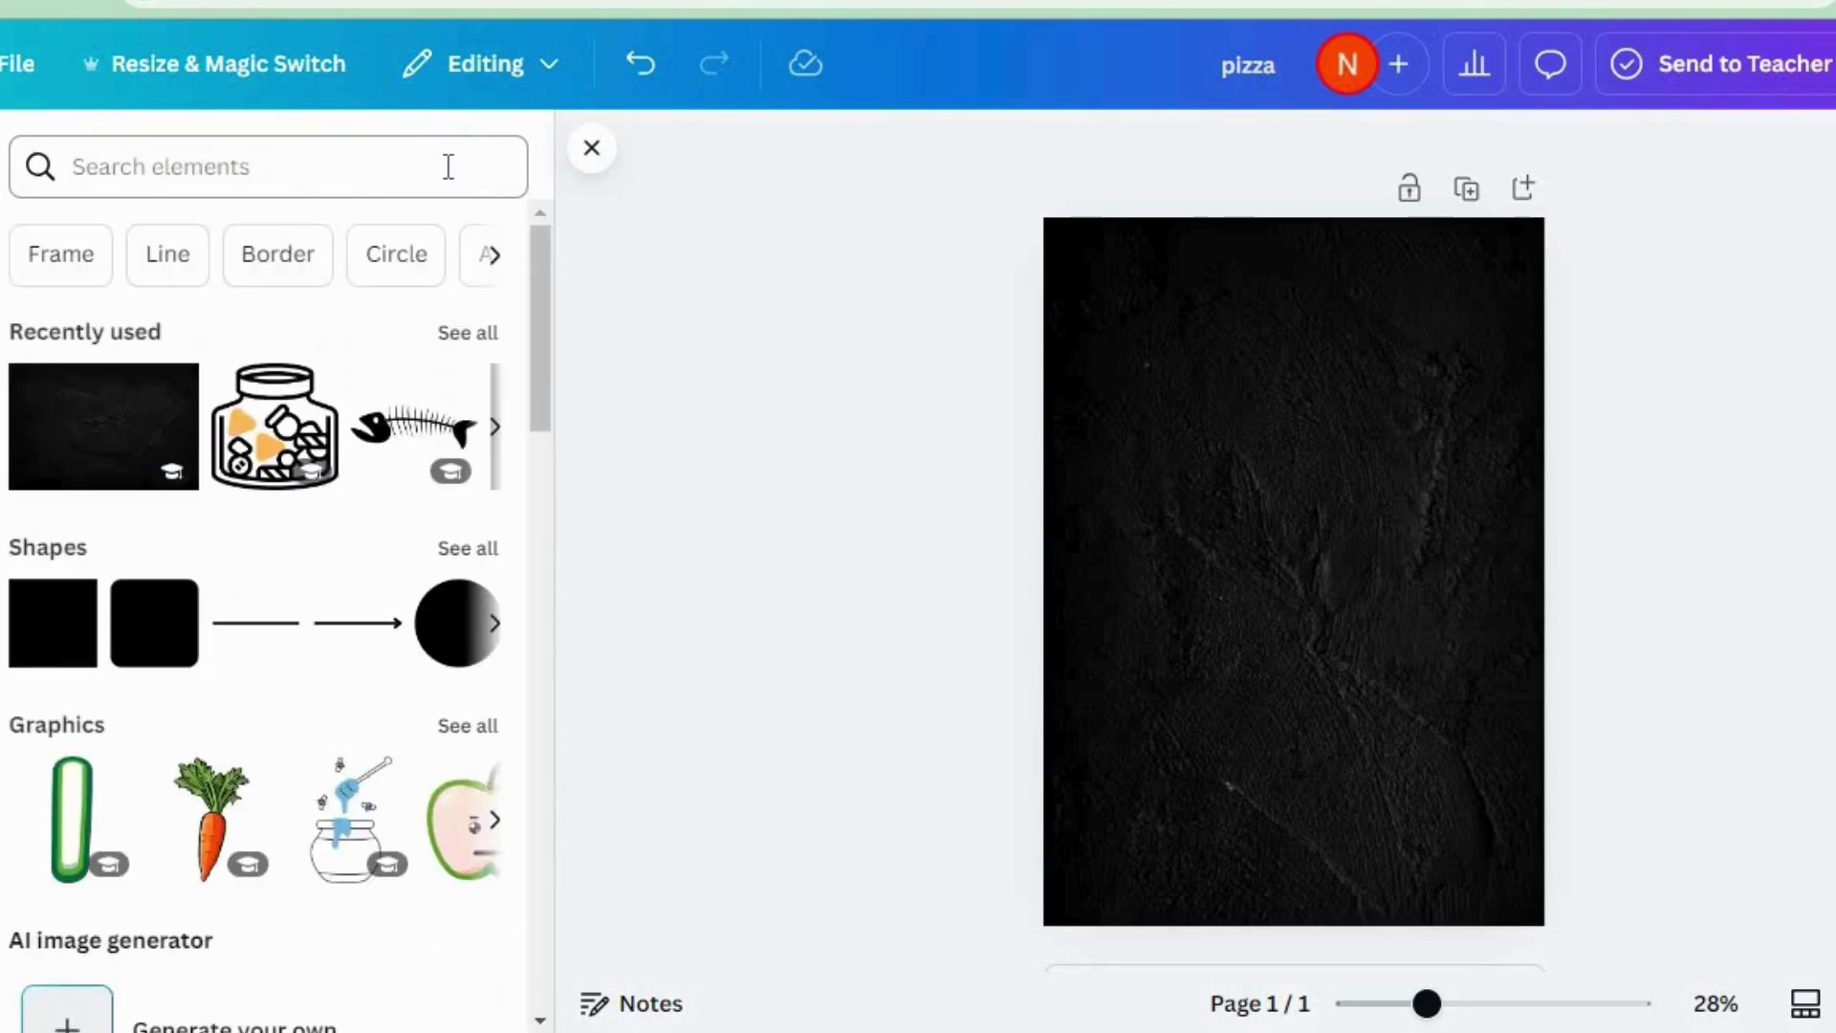
left_click(447, 167)
type("pizza")
key("Return")
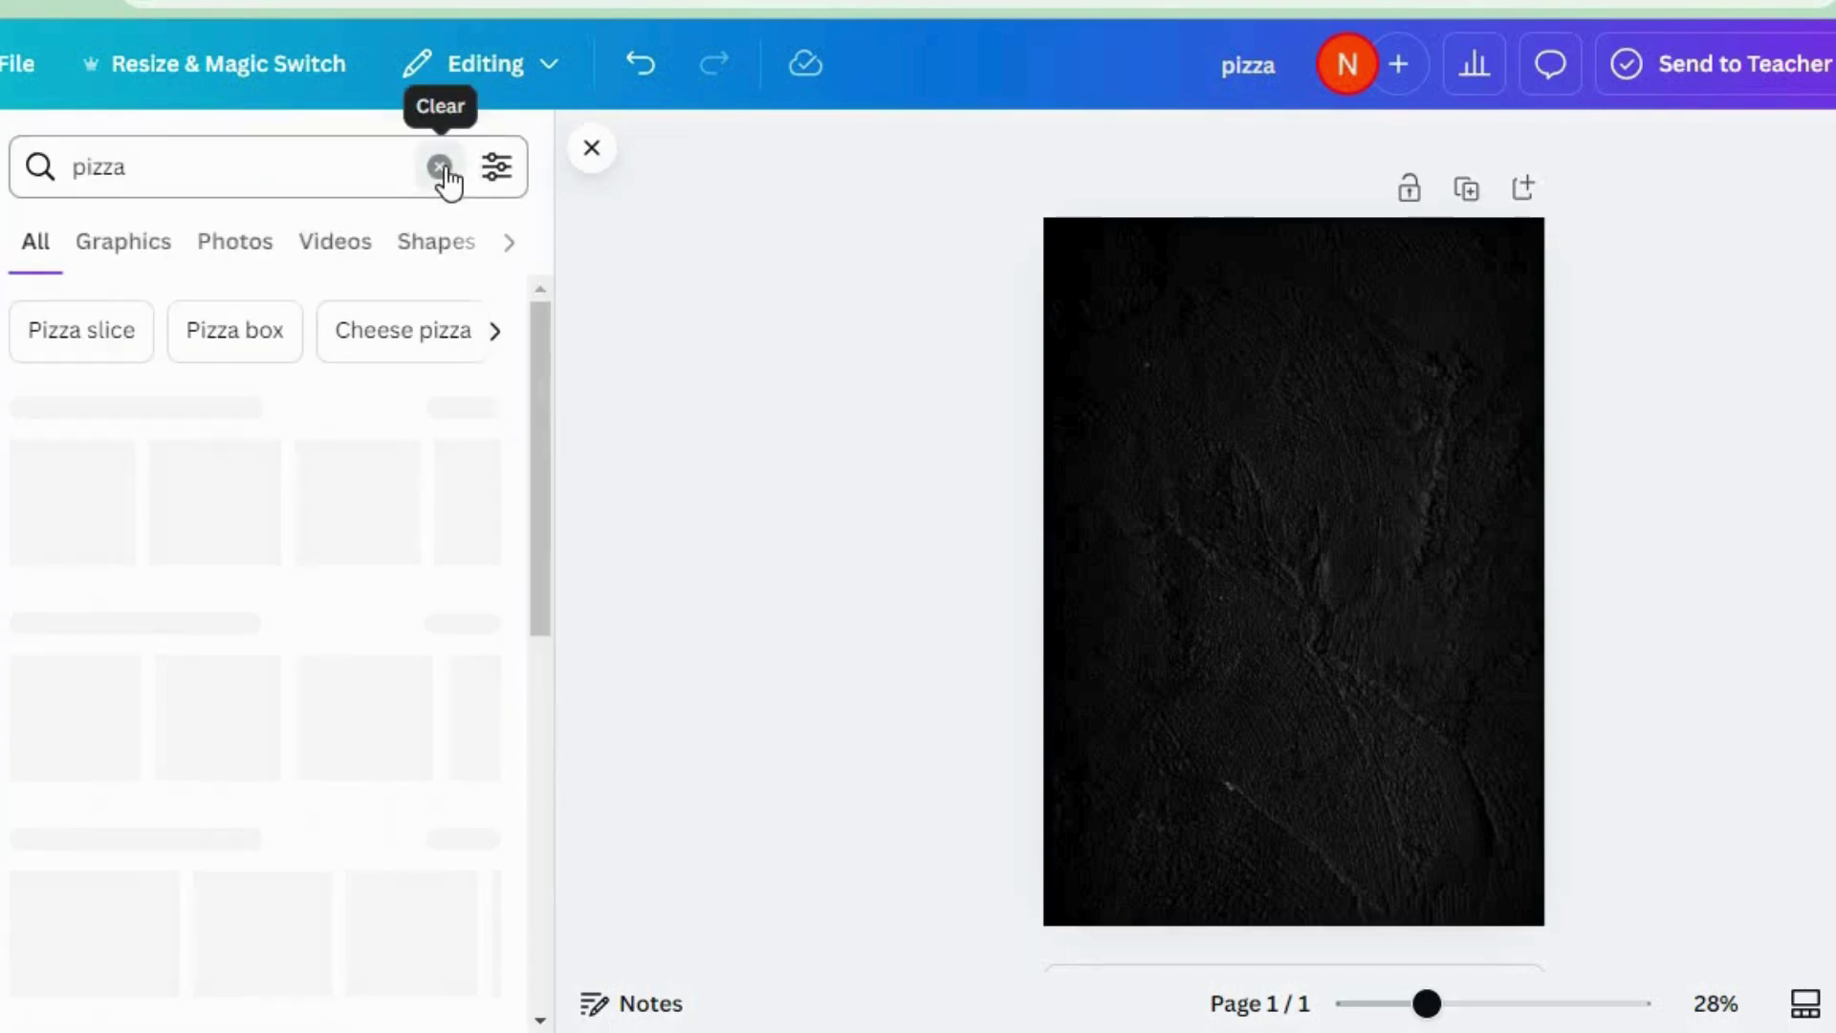
left_click(93, 715)
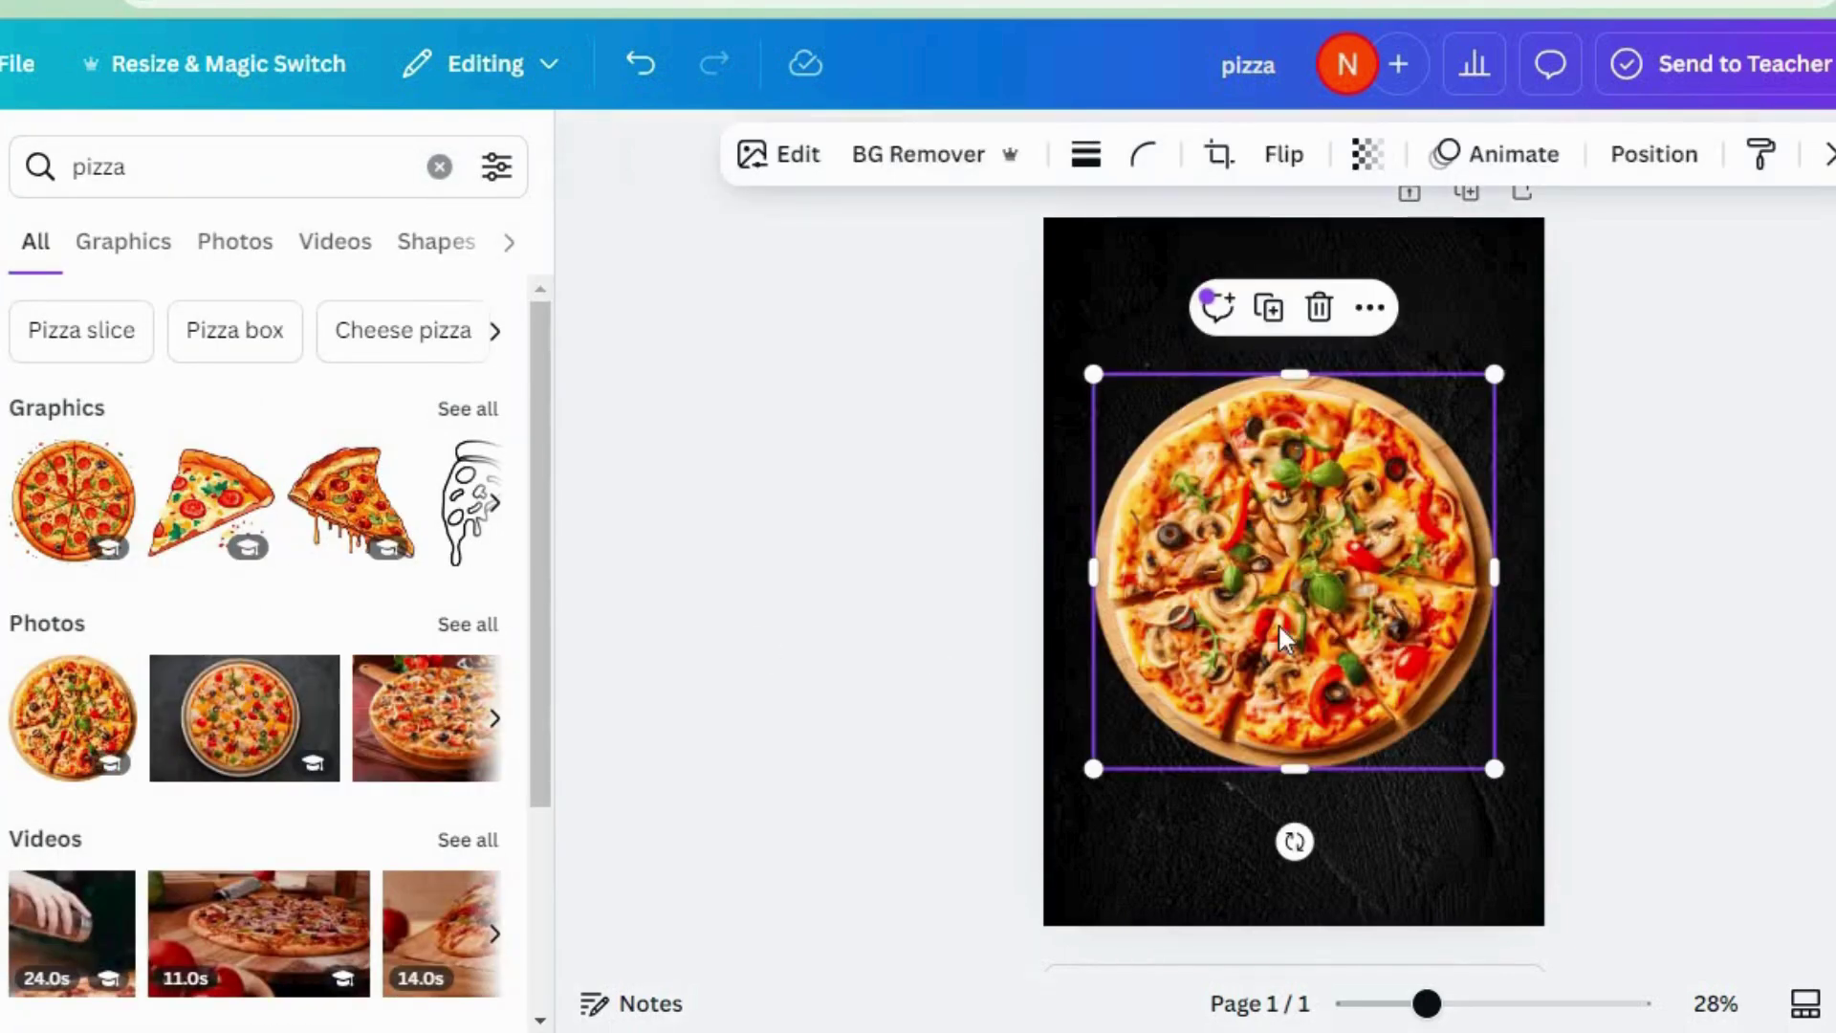
left_click_drag(1277, 622, 1282, 626)
left_click_drag(1094, 374, 1102, 384)
Search the graphics for "flour powder" and add a white flour dust graphic to the page.
left_click(440, 168)
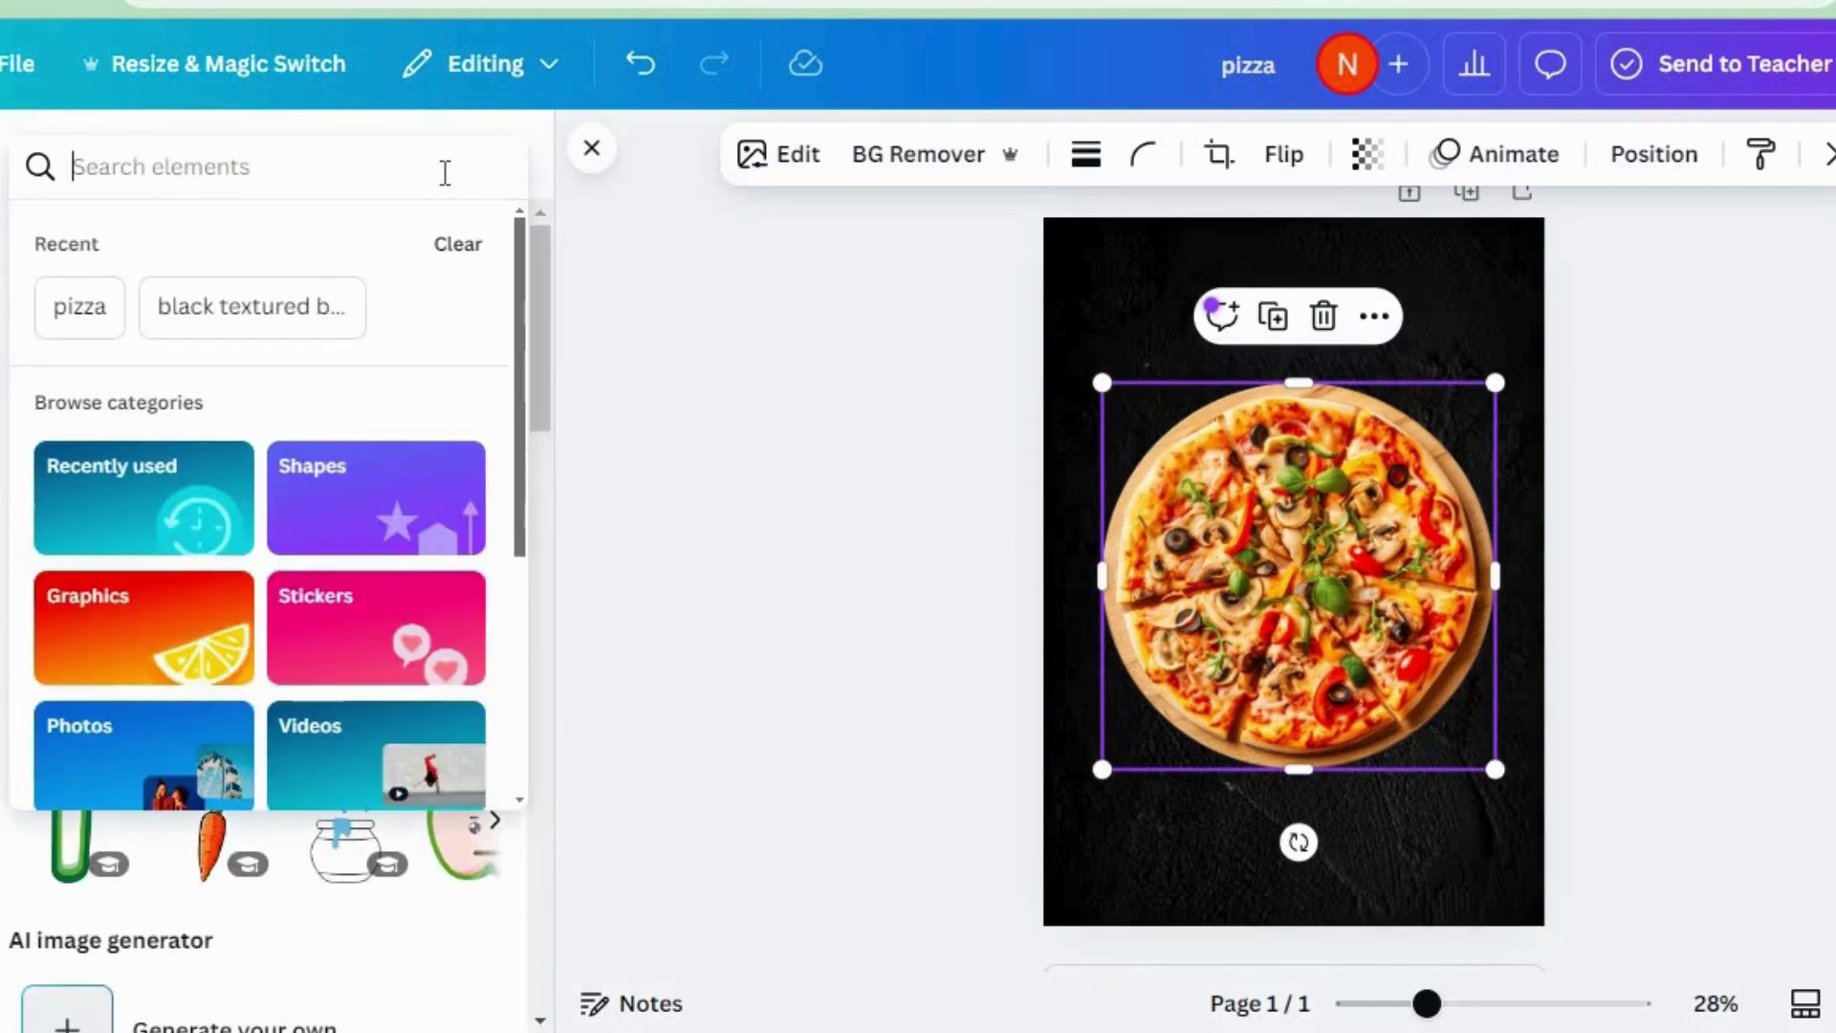
type("fl")
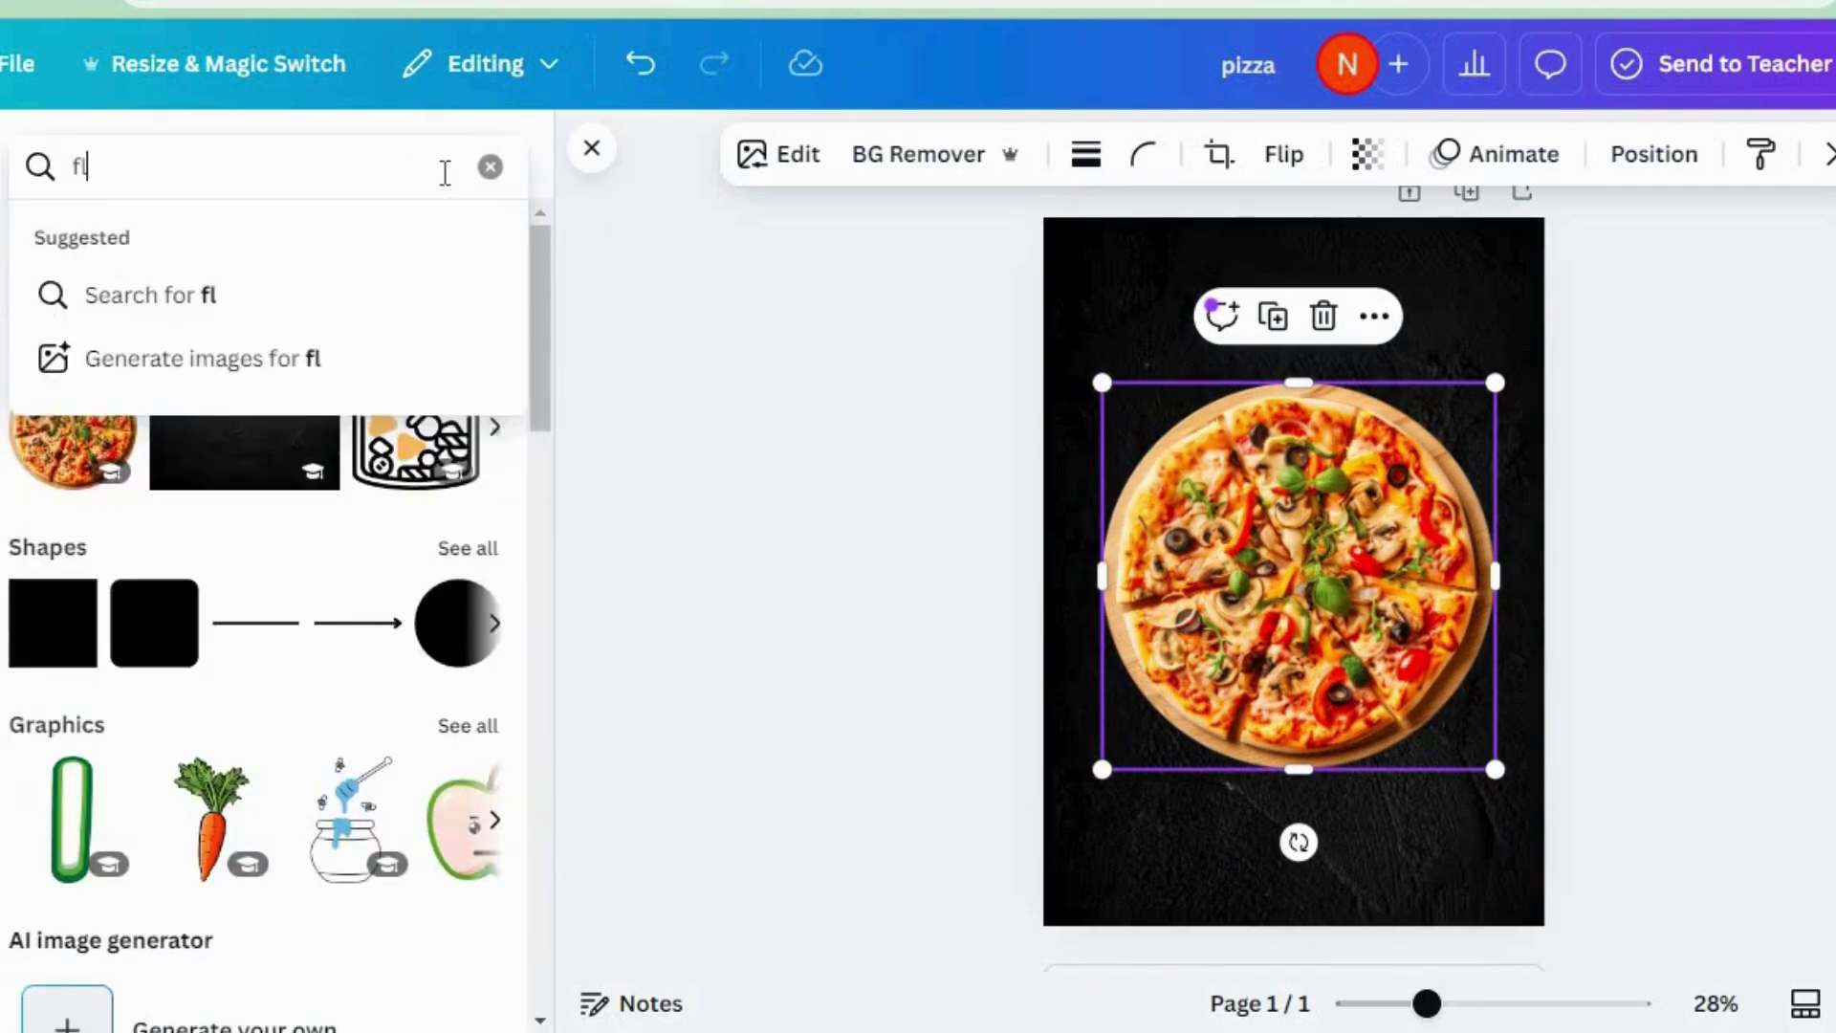
type("our powder")
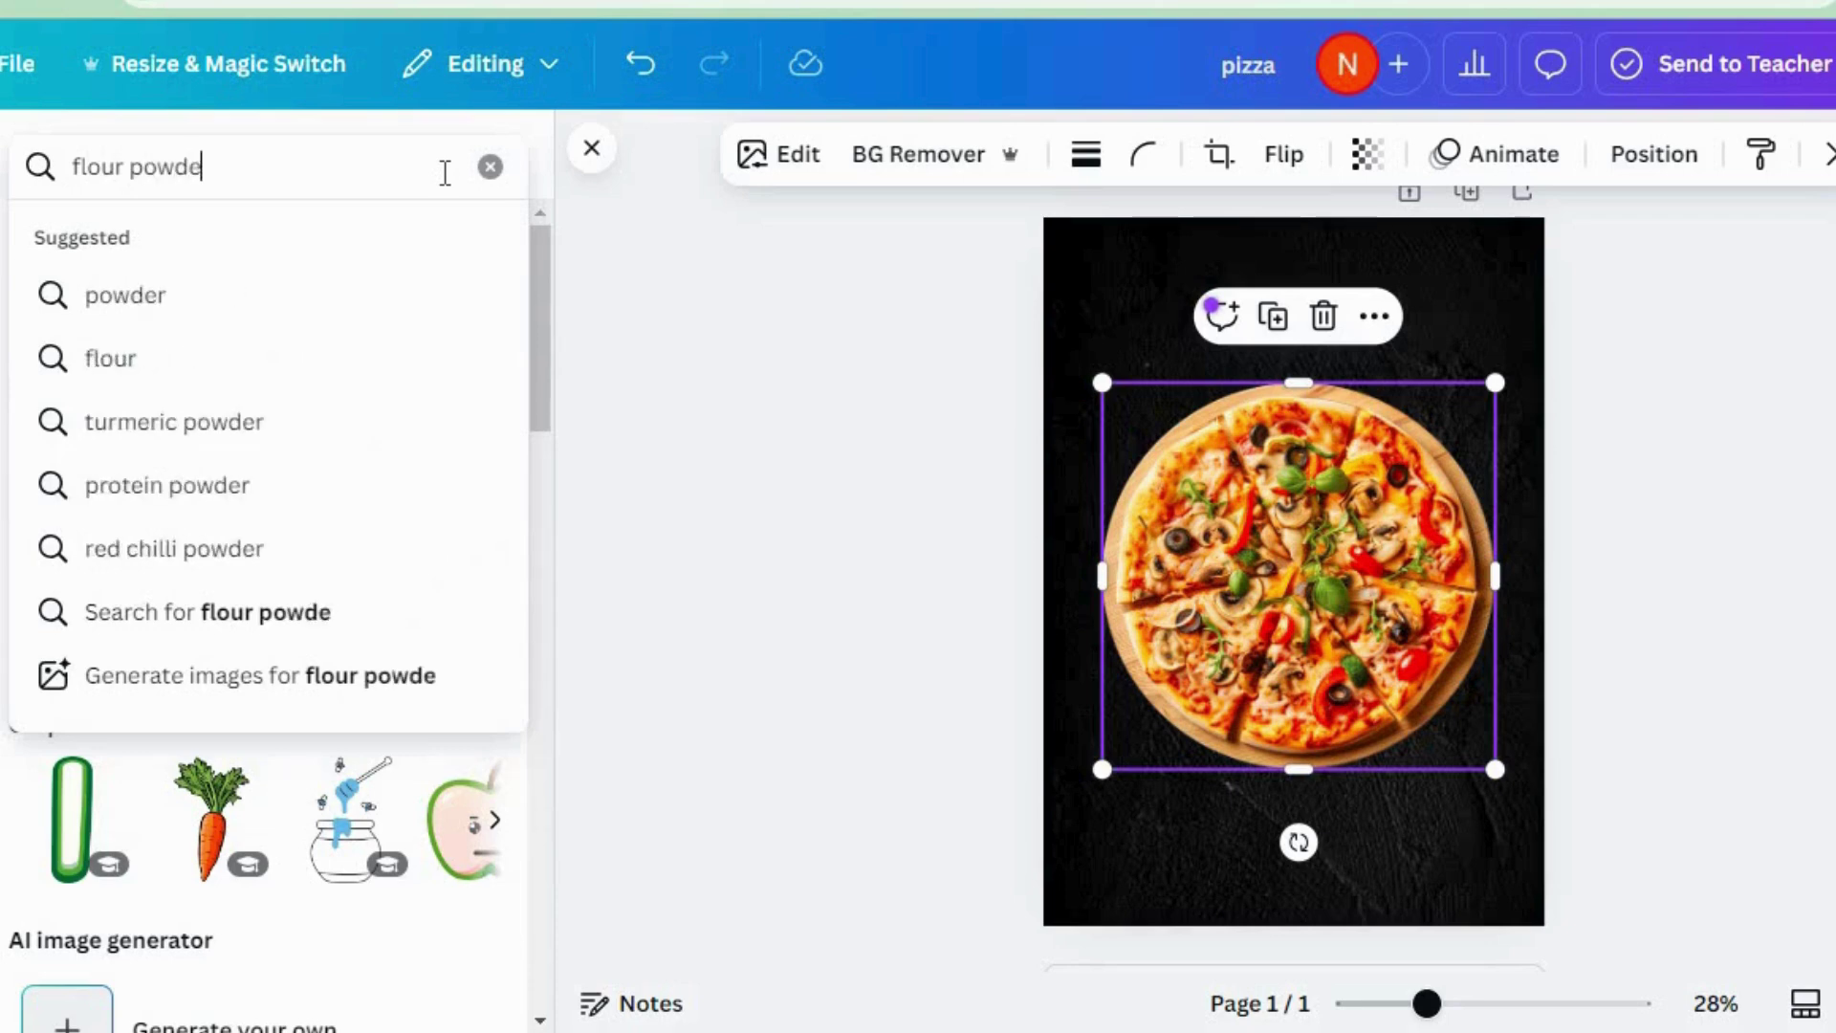
key("Return")
left_click(112, 246)
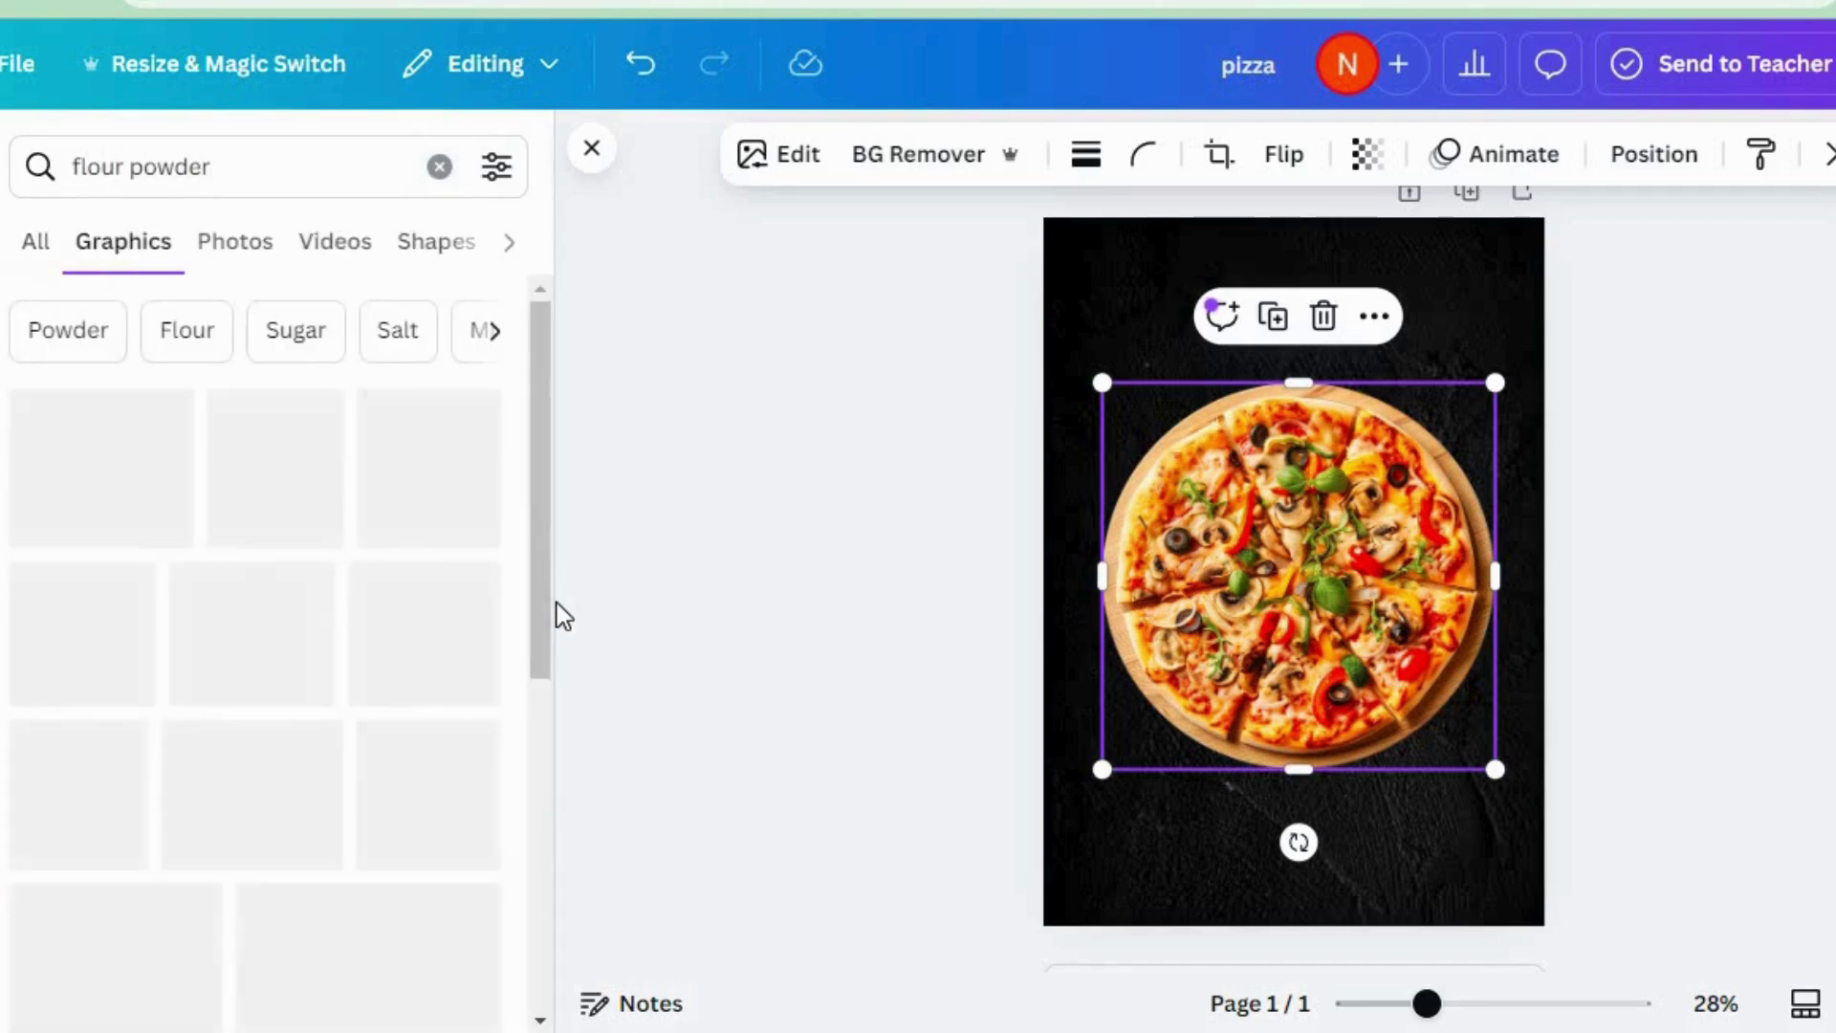
left_click(265, 478)
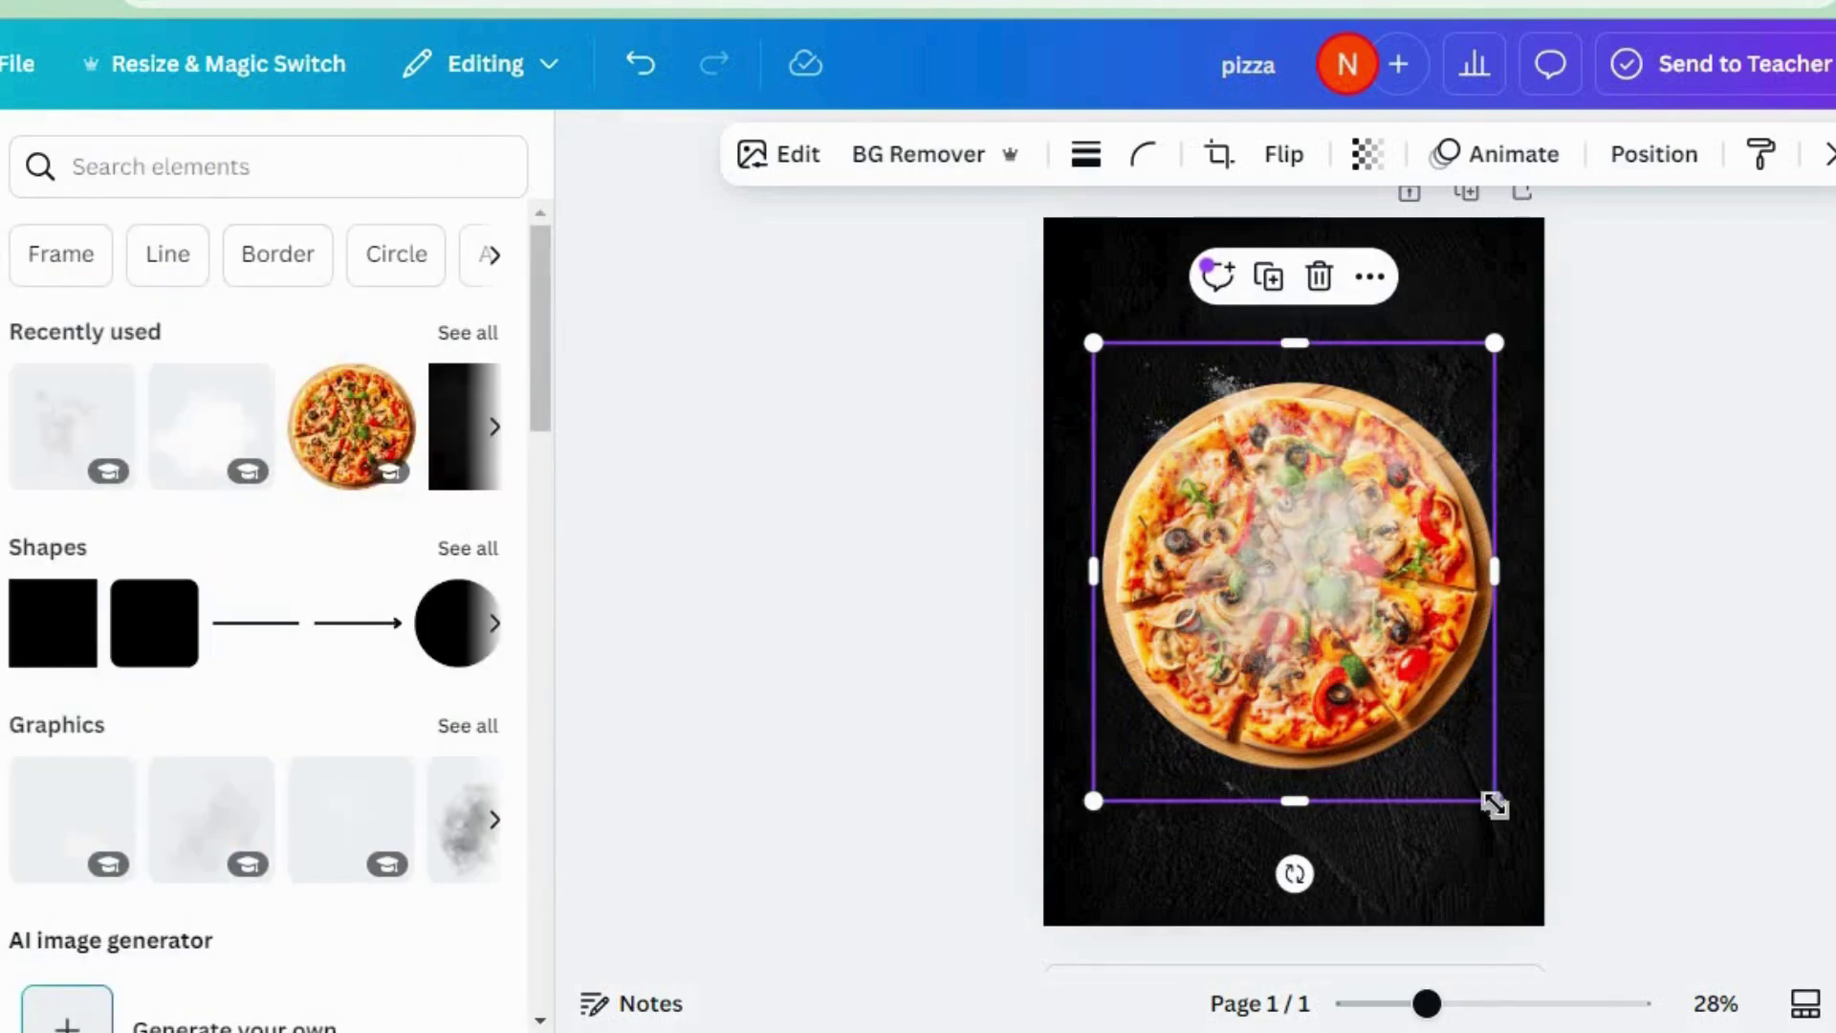
Enlarge the flour dust to about 37 by 42 cm, spread it around the pizza and send it one layer backward.
left_click_drag(1492, 804, 1712, 1023)
left_click_drag(1437, 811, 1332, 751)
left_click(1680, 156)
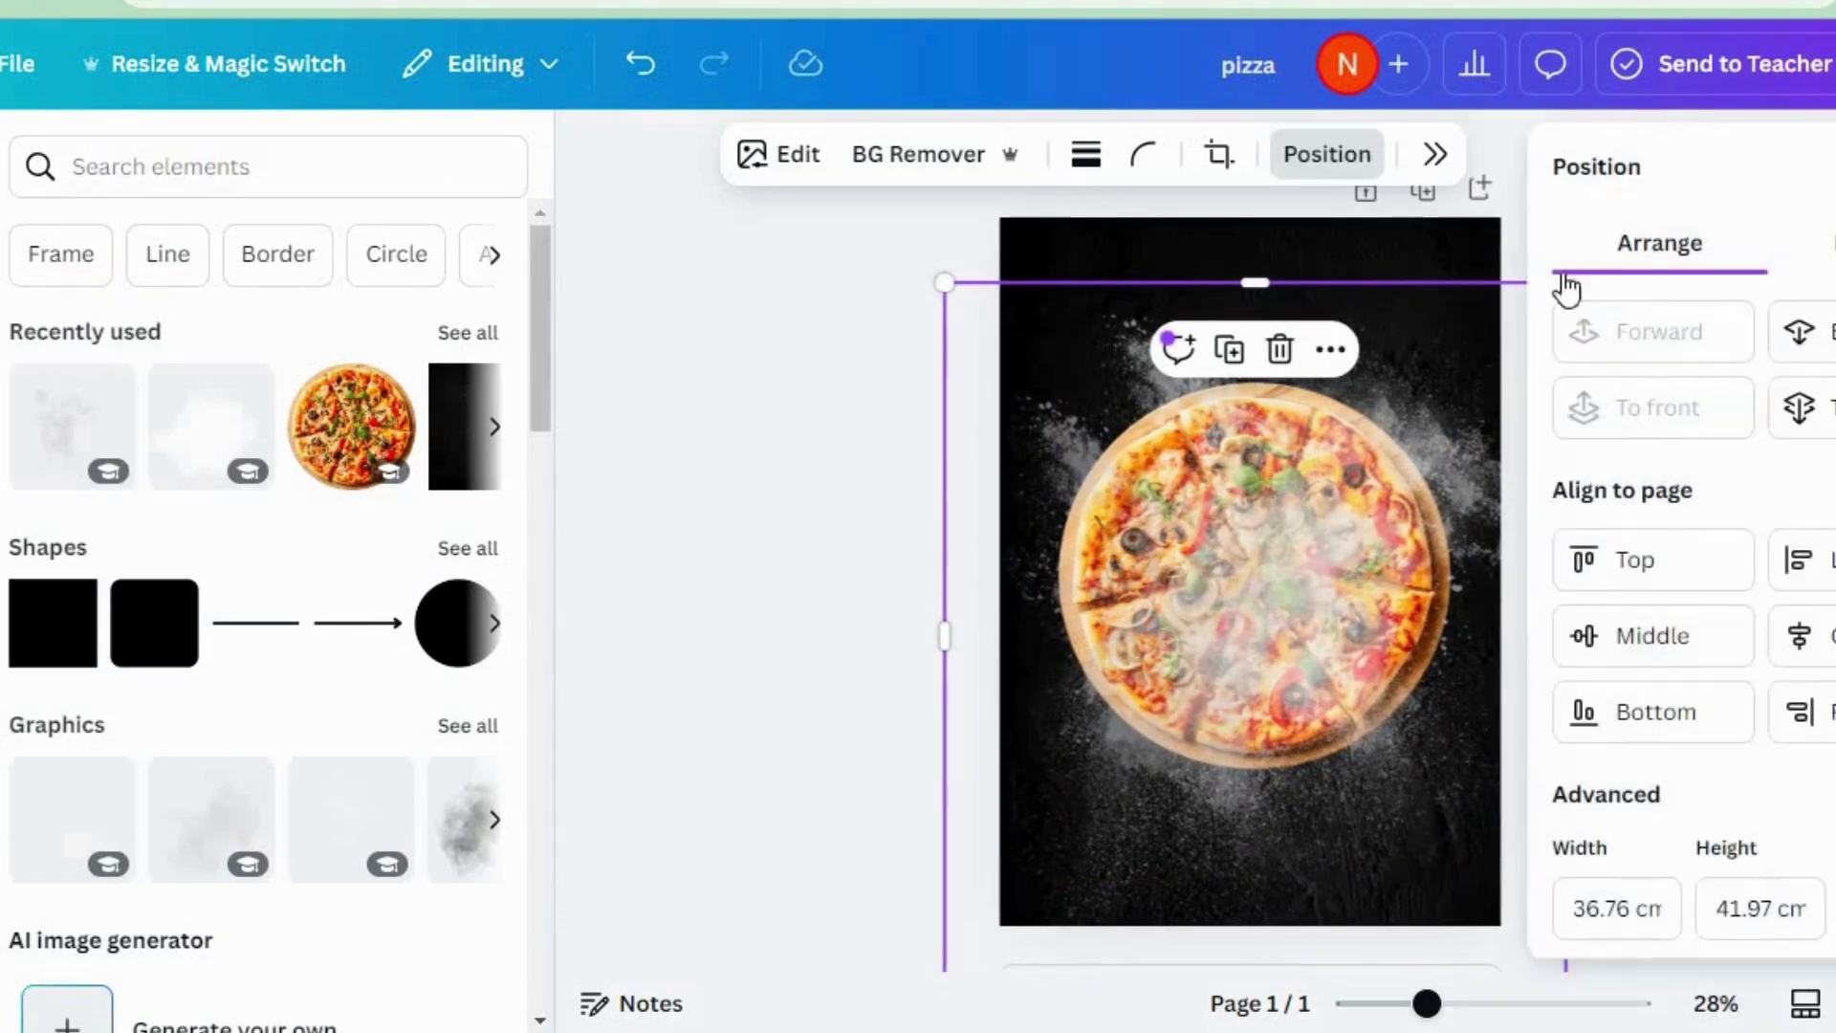
left_click(1820, 337)
left_click(753, 491)
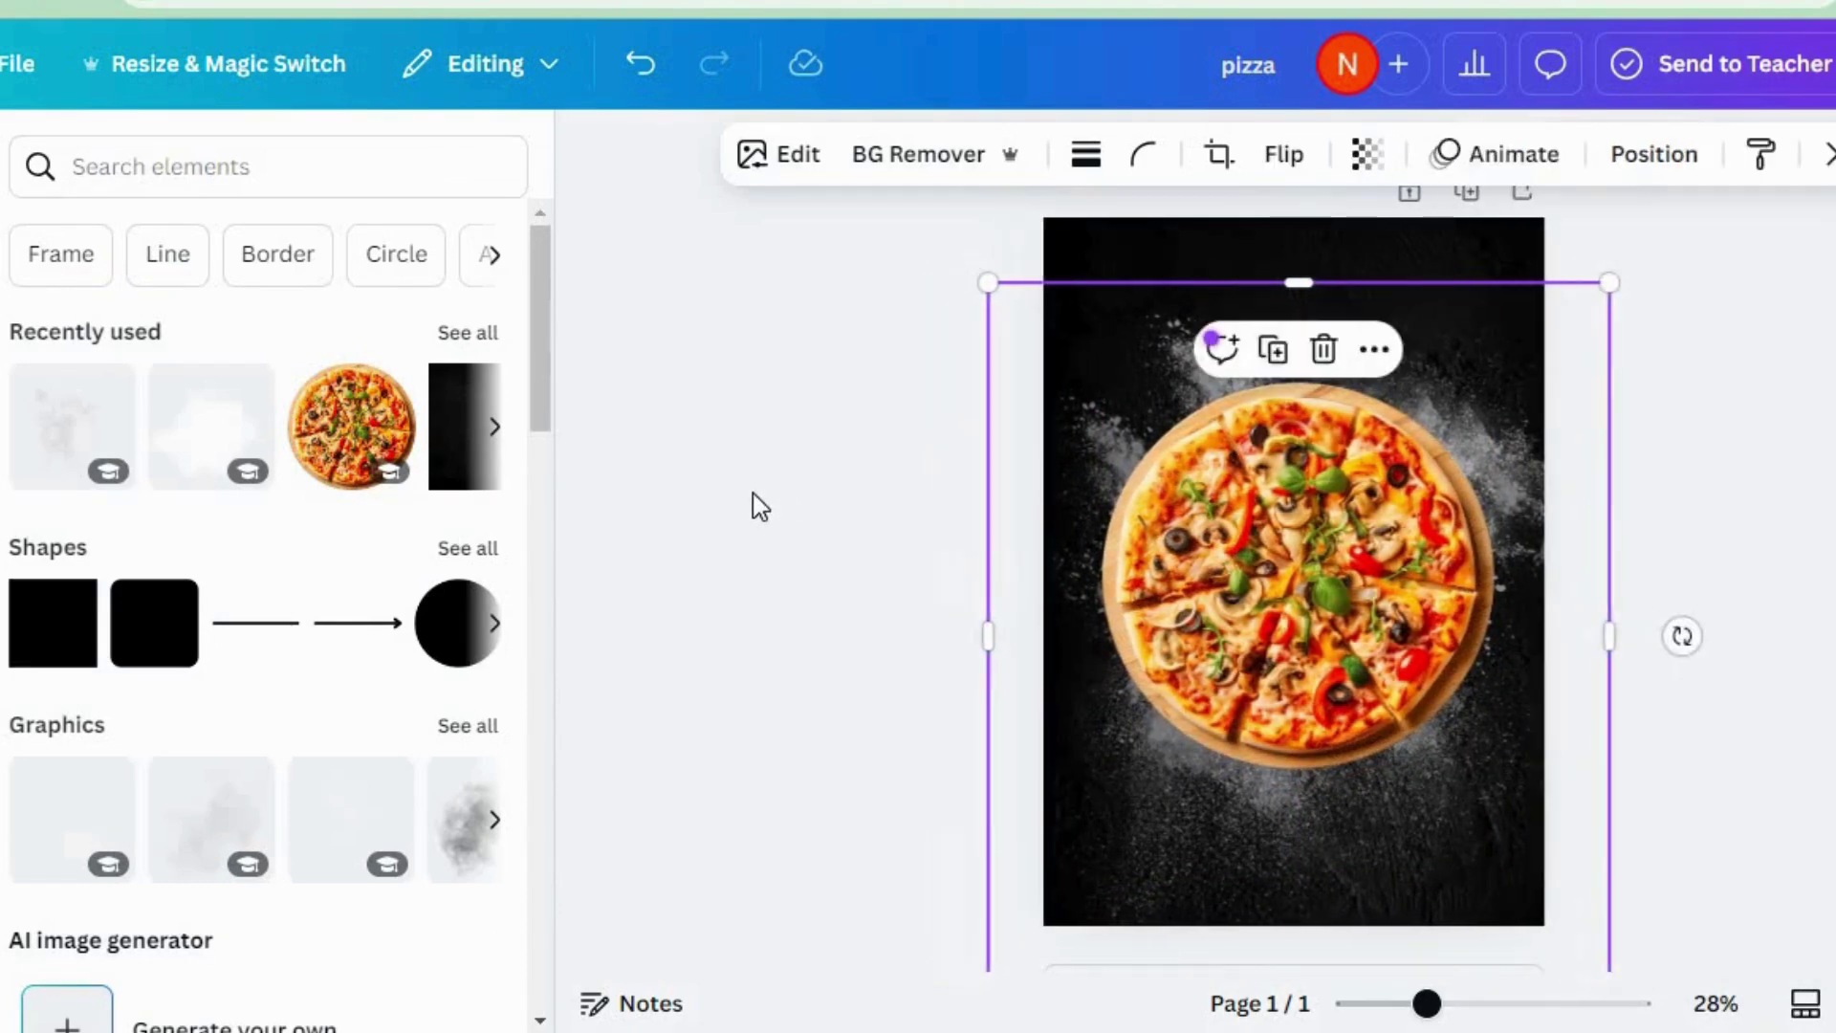
Move the pizza photo slightly down on the page.
left_click(1358, 842)
left_click(1339, 597)
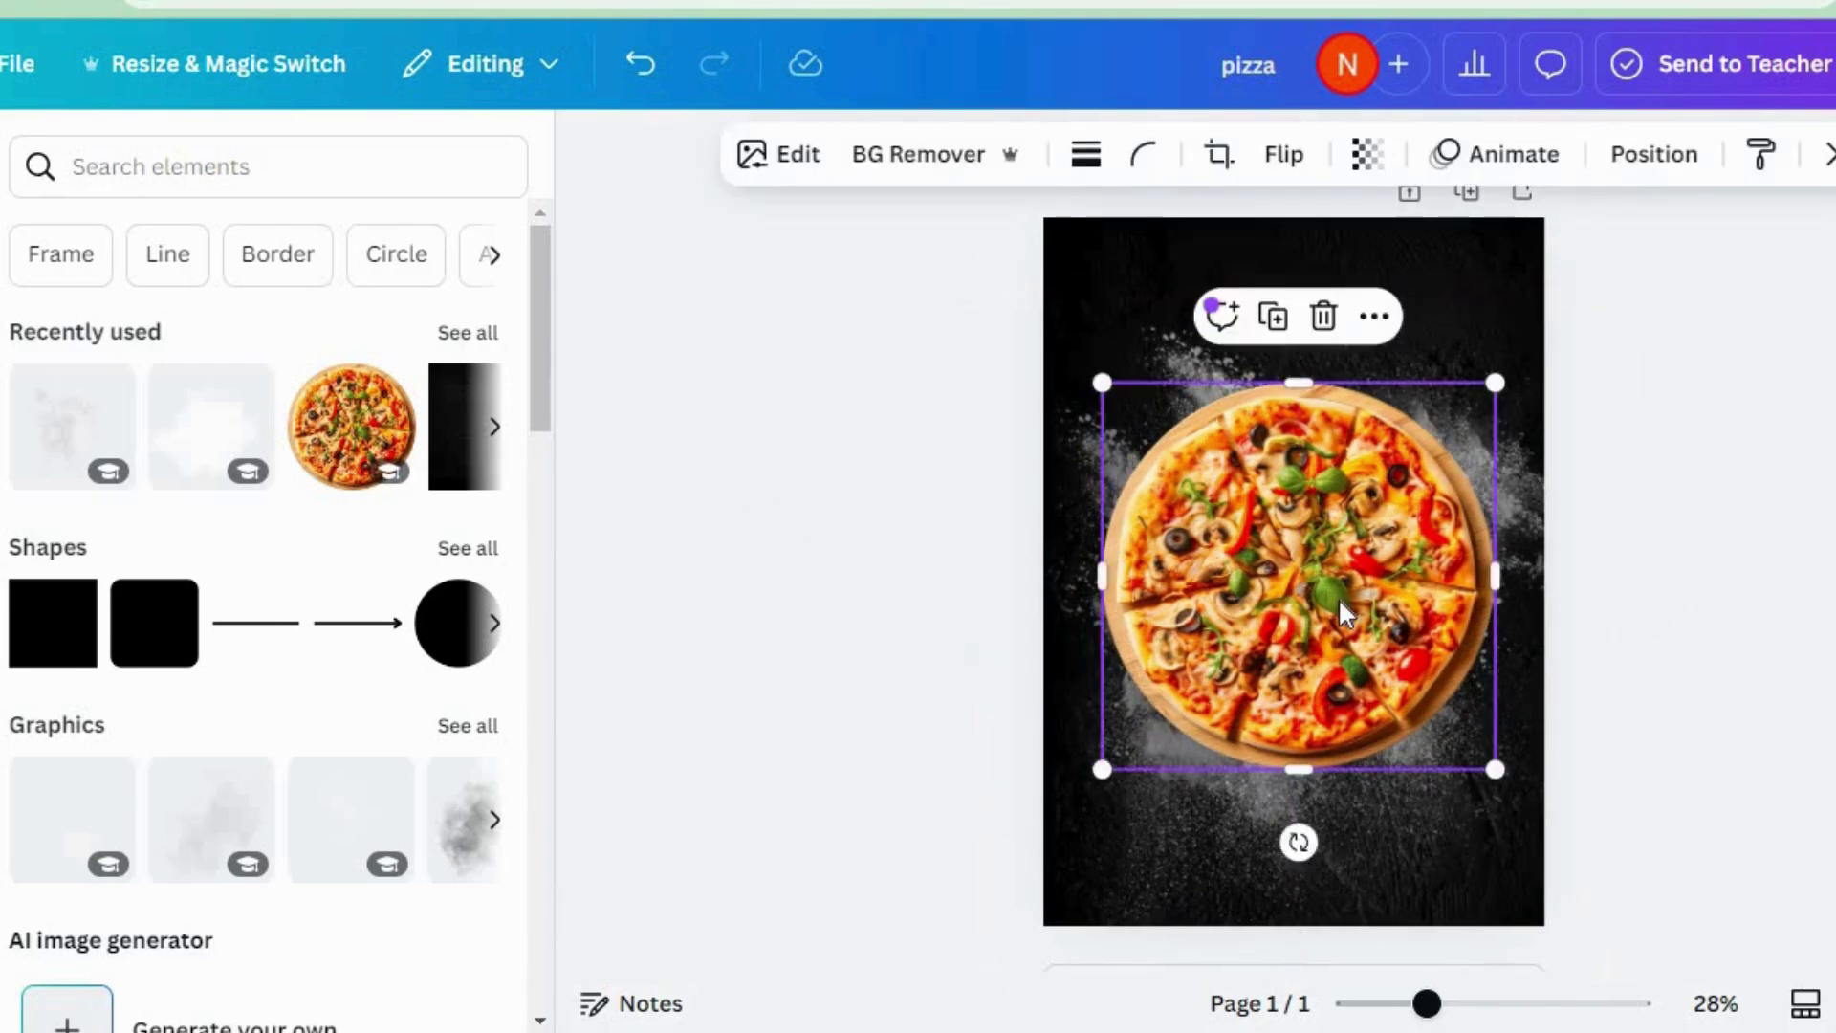
left_click_drag(1339, 597, 1339, 617)
left_click(907, 742)
Add the text "PIZZA", enlarge it to font size 192 and centre it above the pizza photo.
key("t")
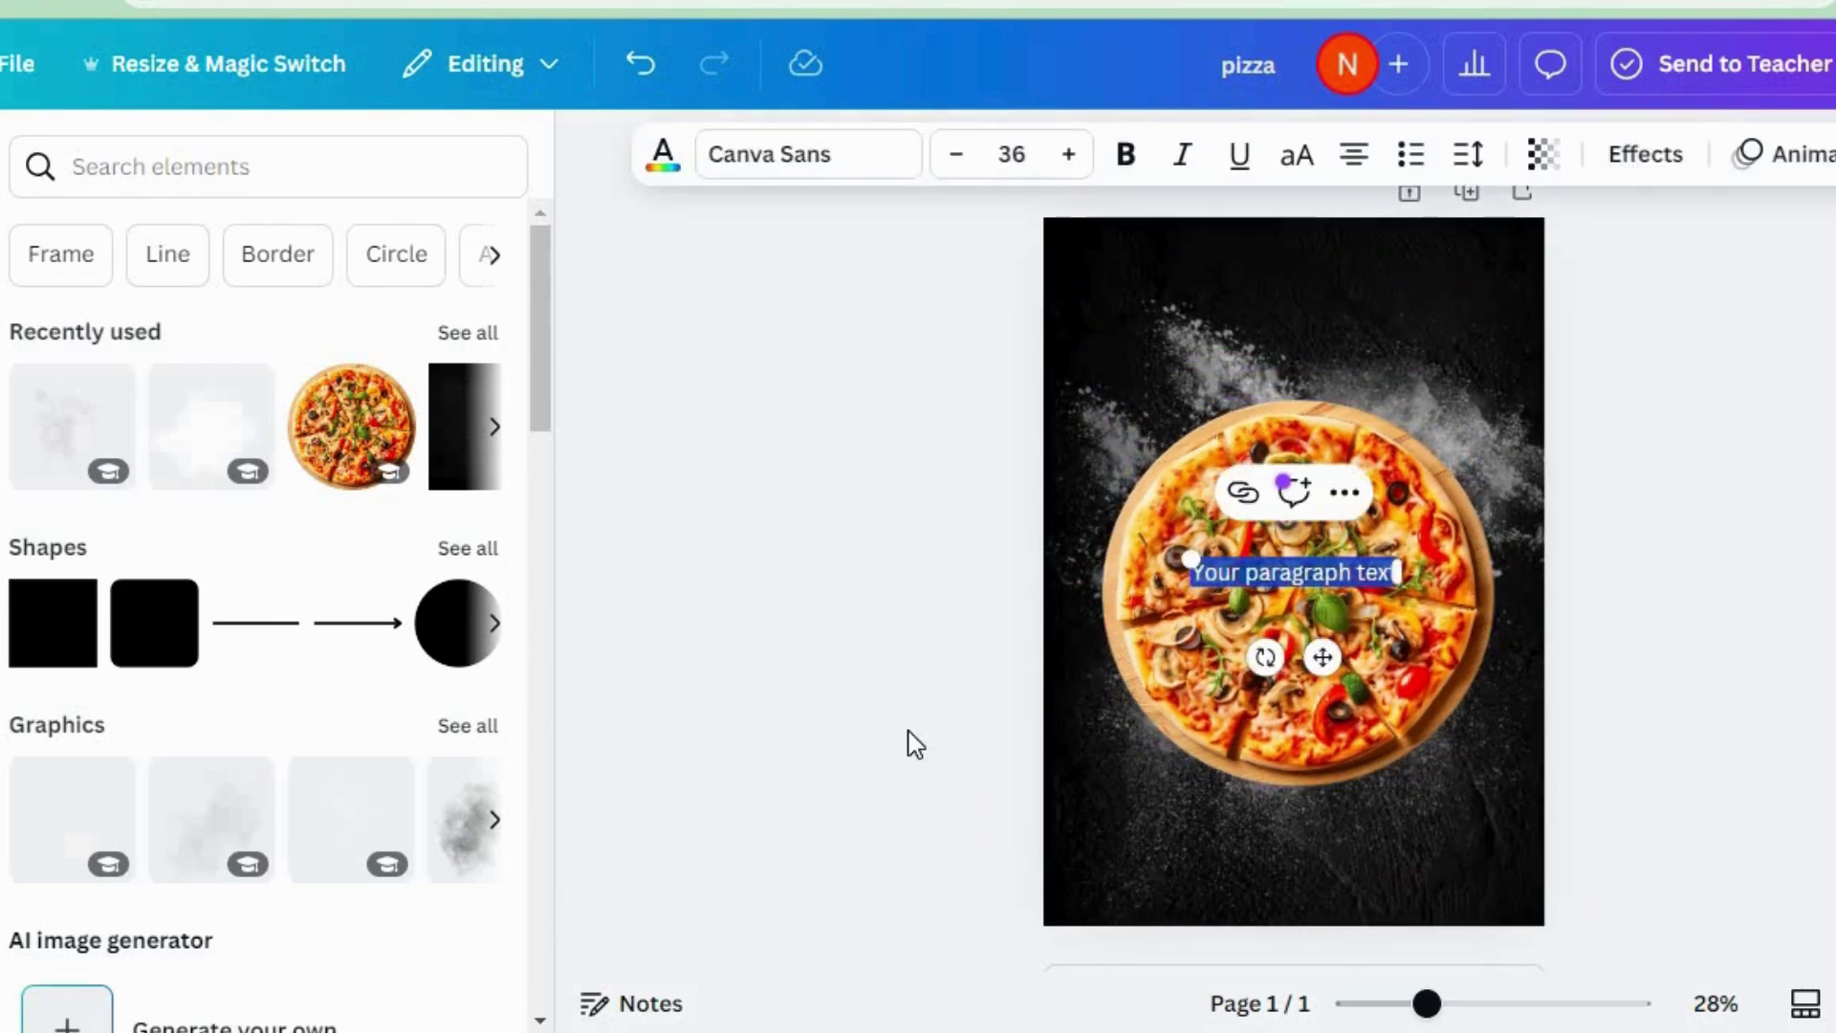
key("BackSpace")
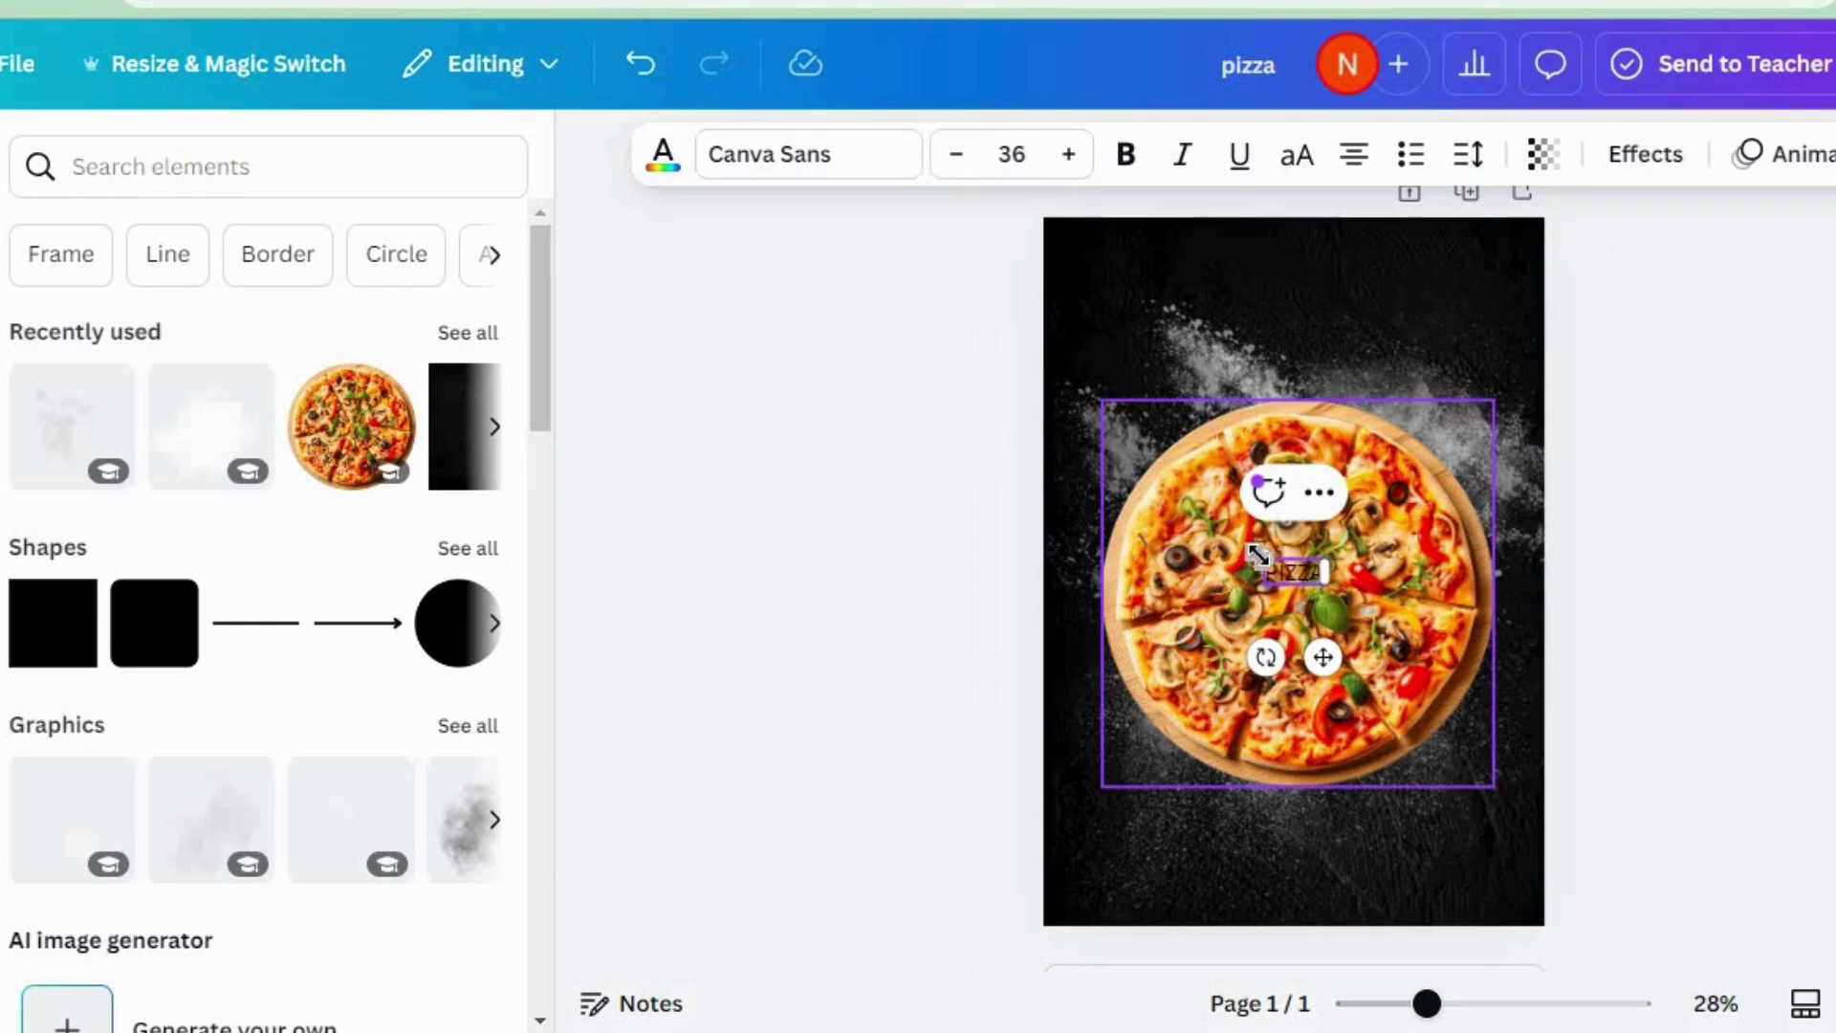
left_click_drag(1265, 558, 1009, 447)
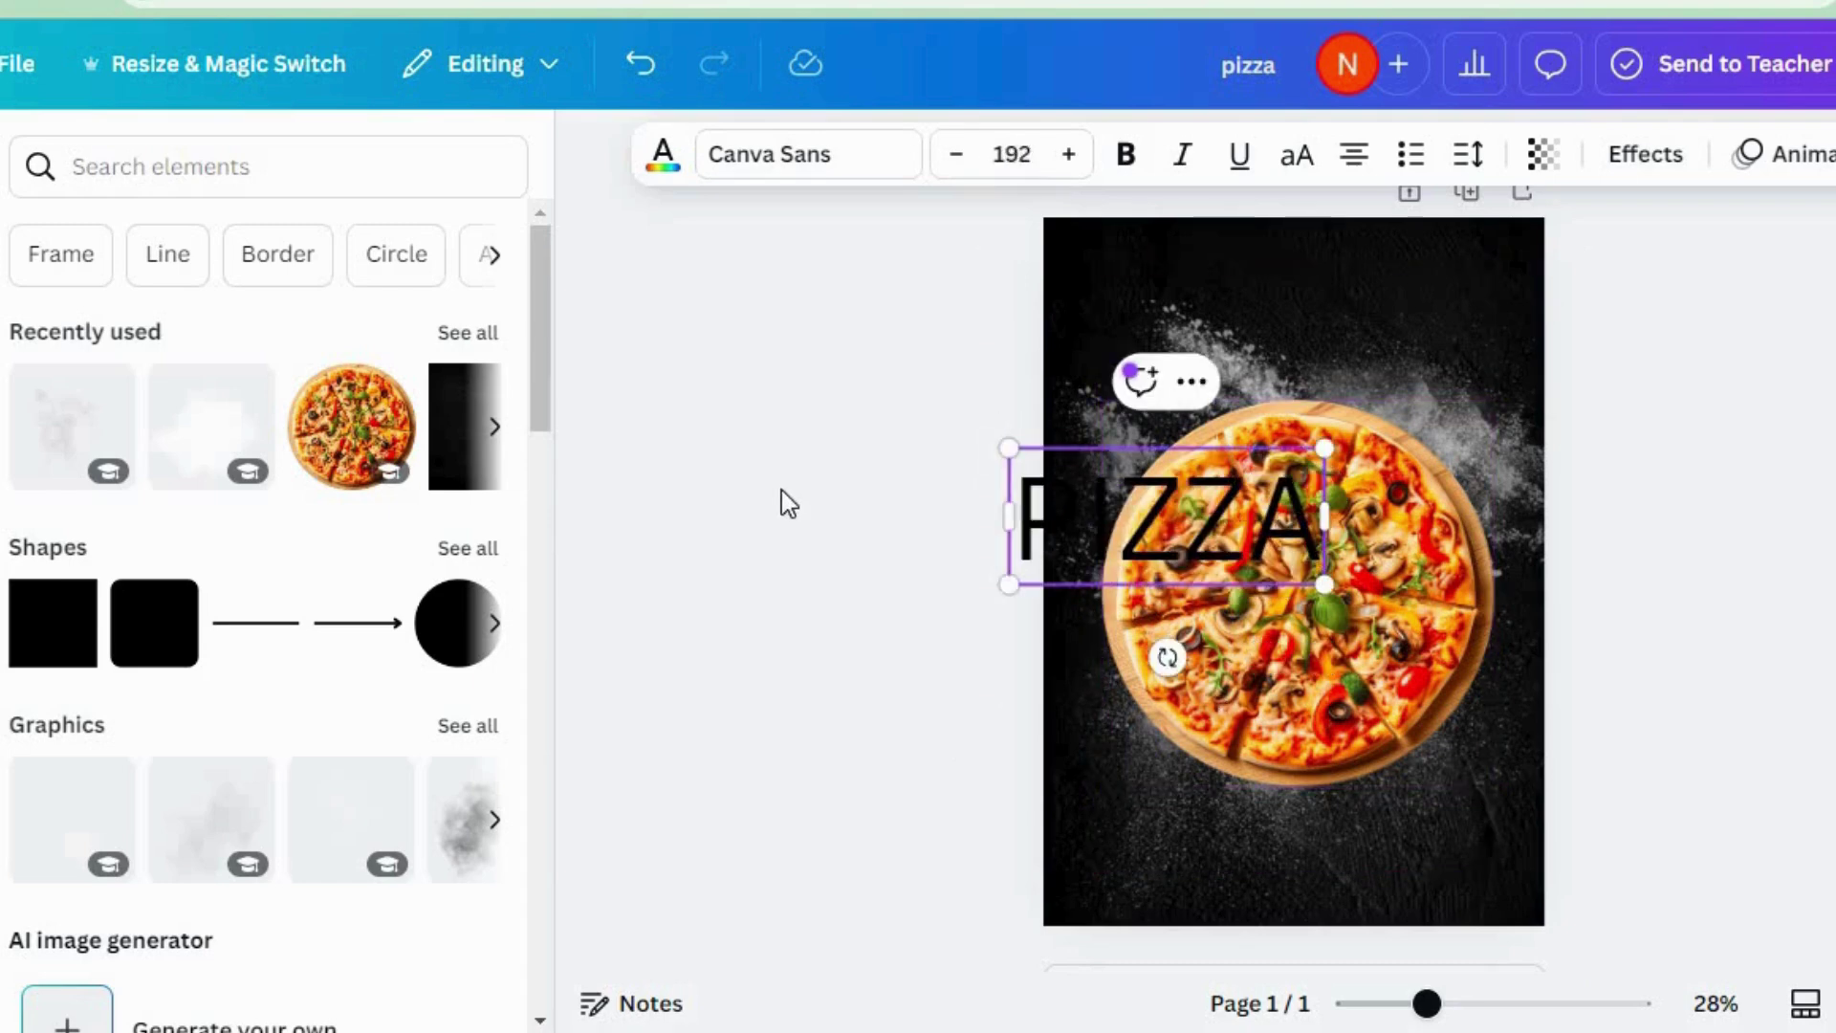
left_click_drag(1129, 499, 1263, 296)
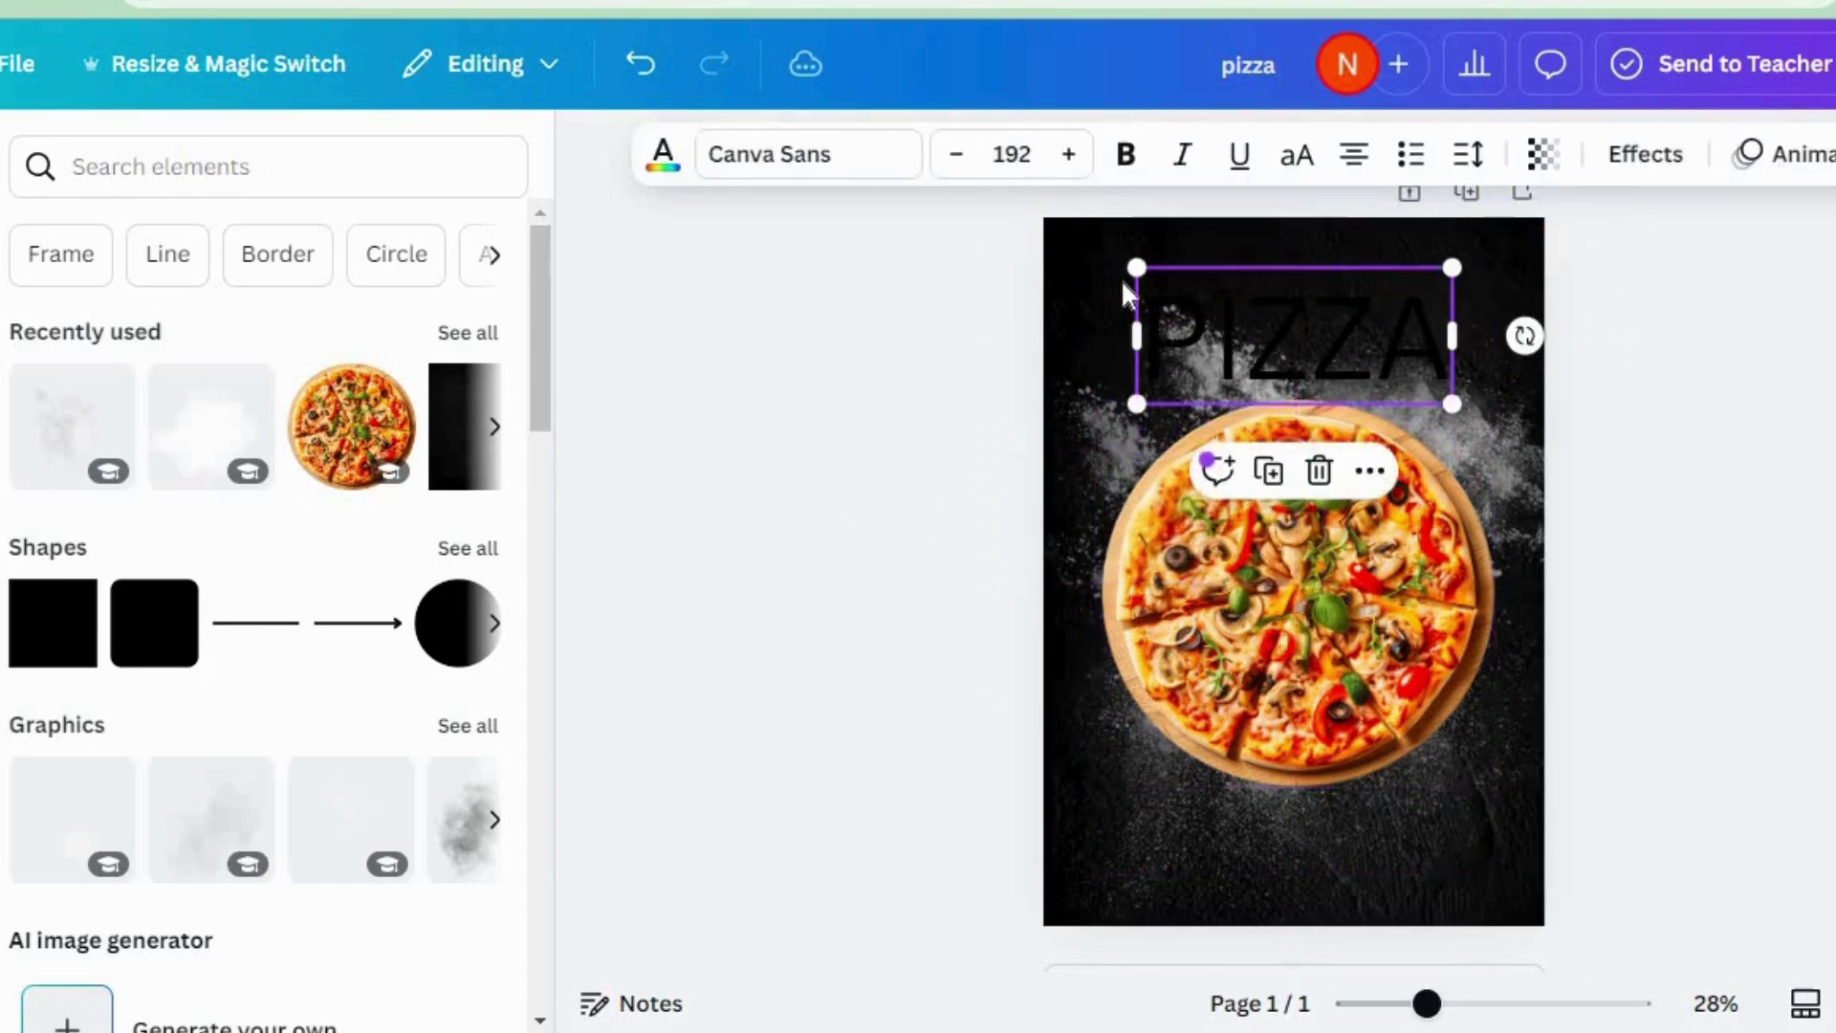
Colour the "PIZZA" title bright green with a new custom colour.
double_click(1299, 352)
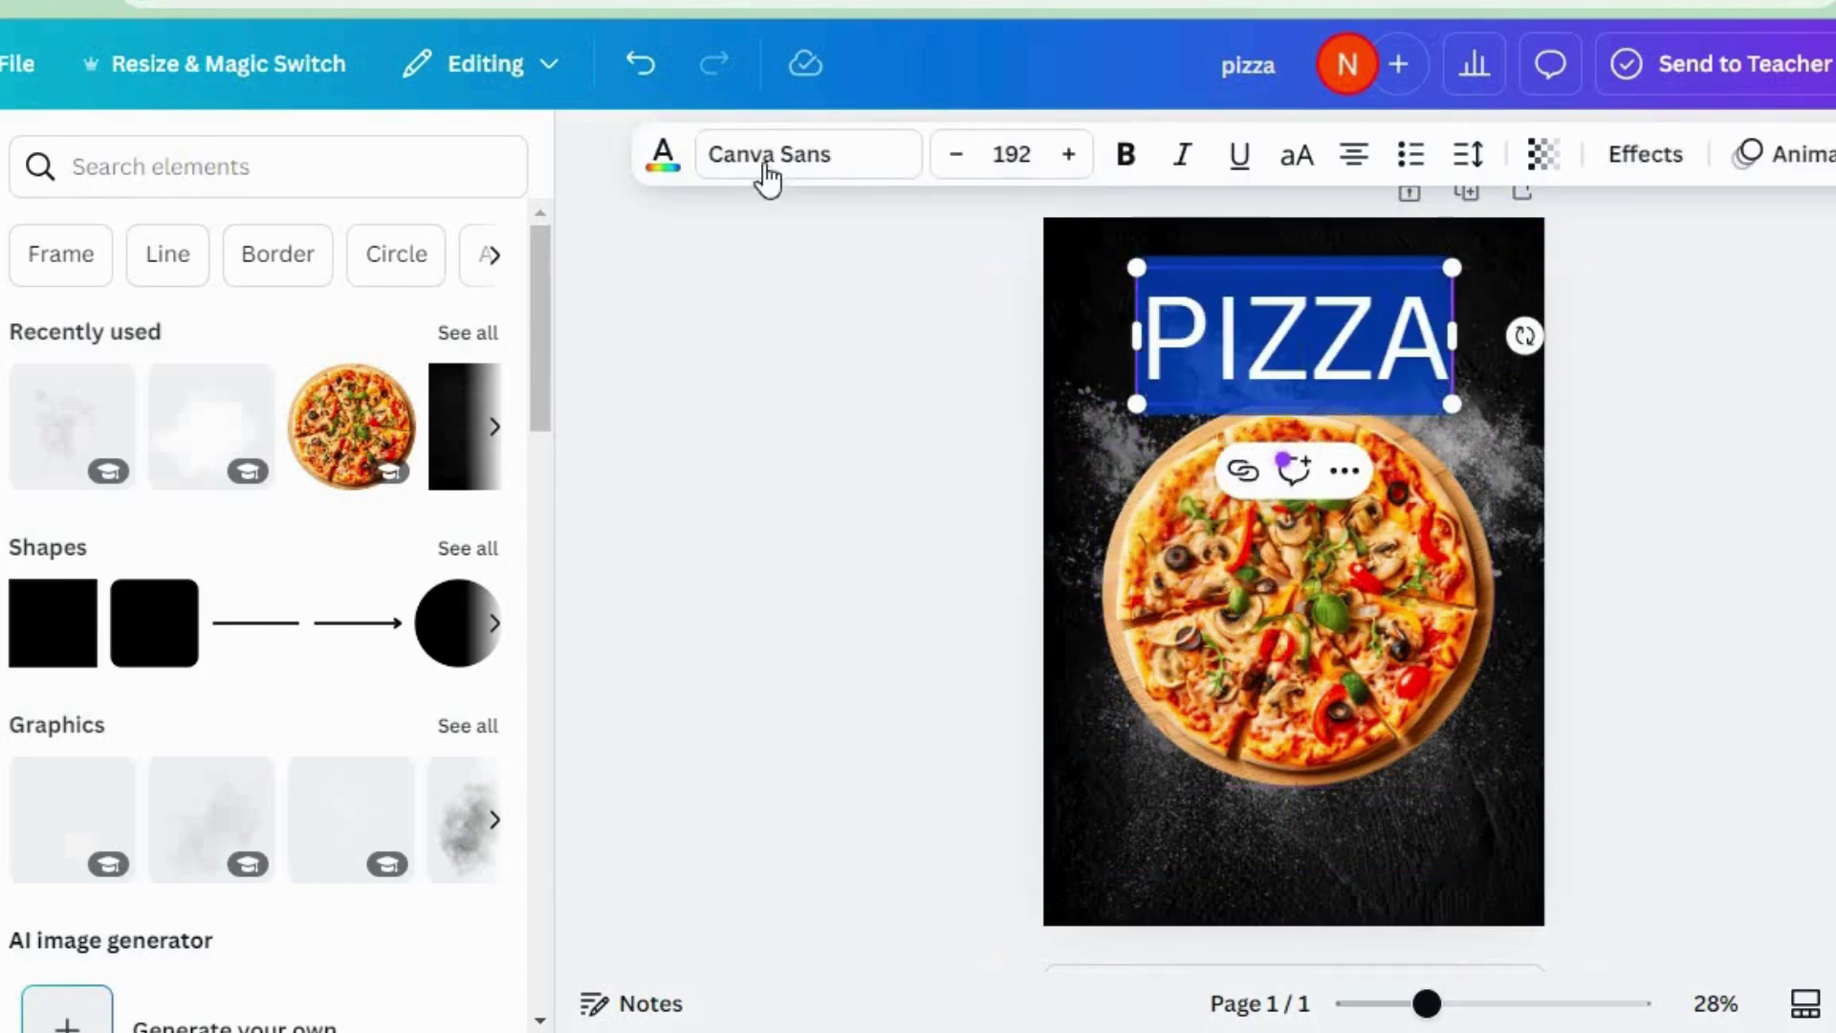
left_click(660, 158)
left_click(1579, 398)
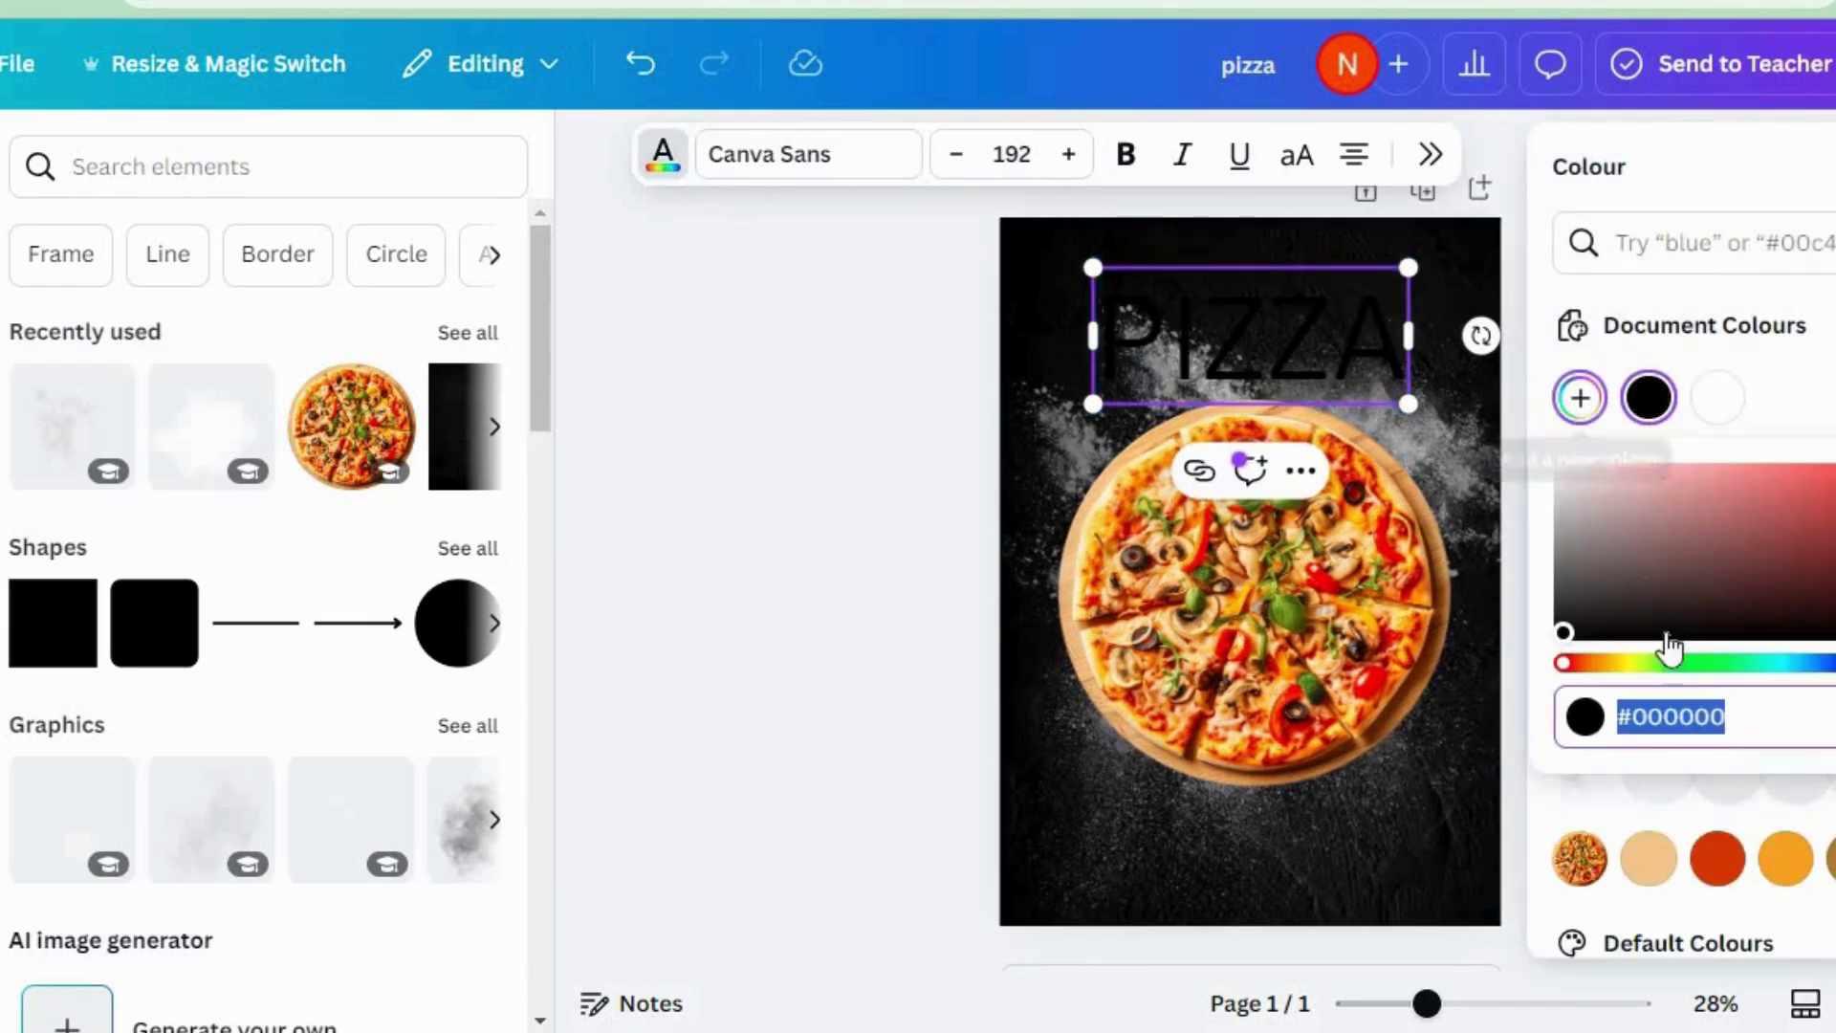
left_click(1674, 661)
left_click_drag(1835, 509, 1835, 469)
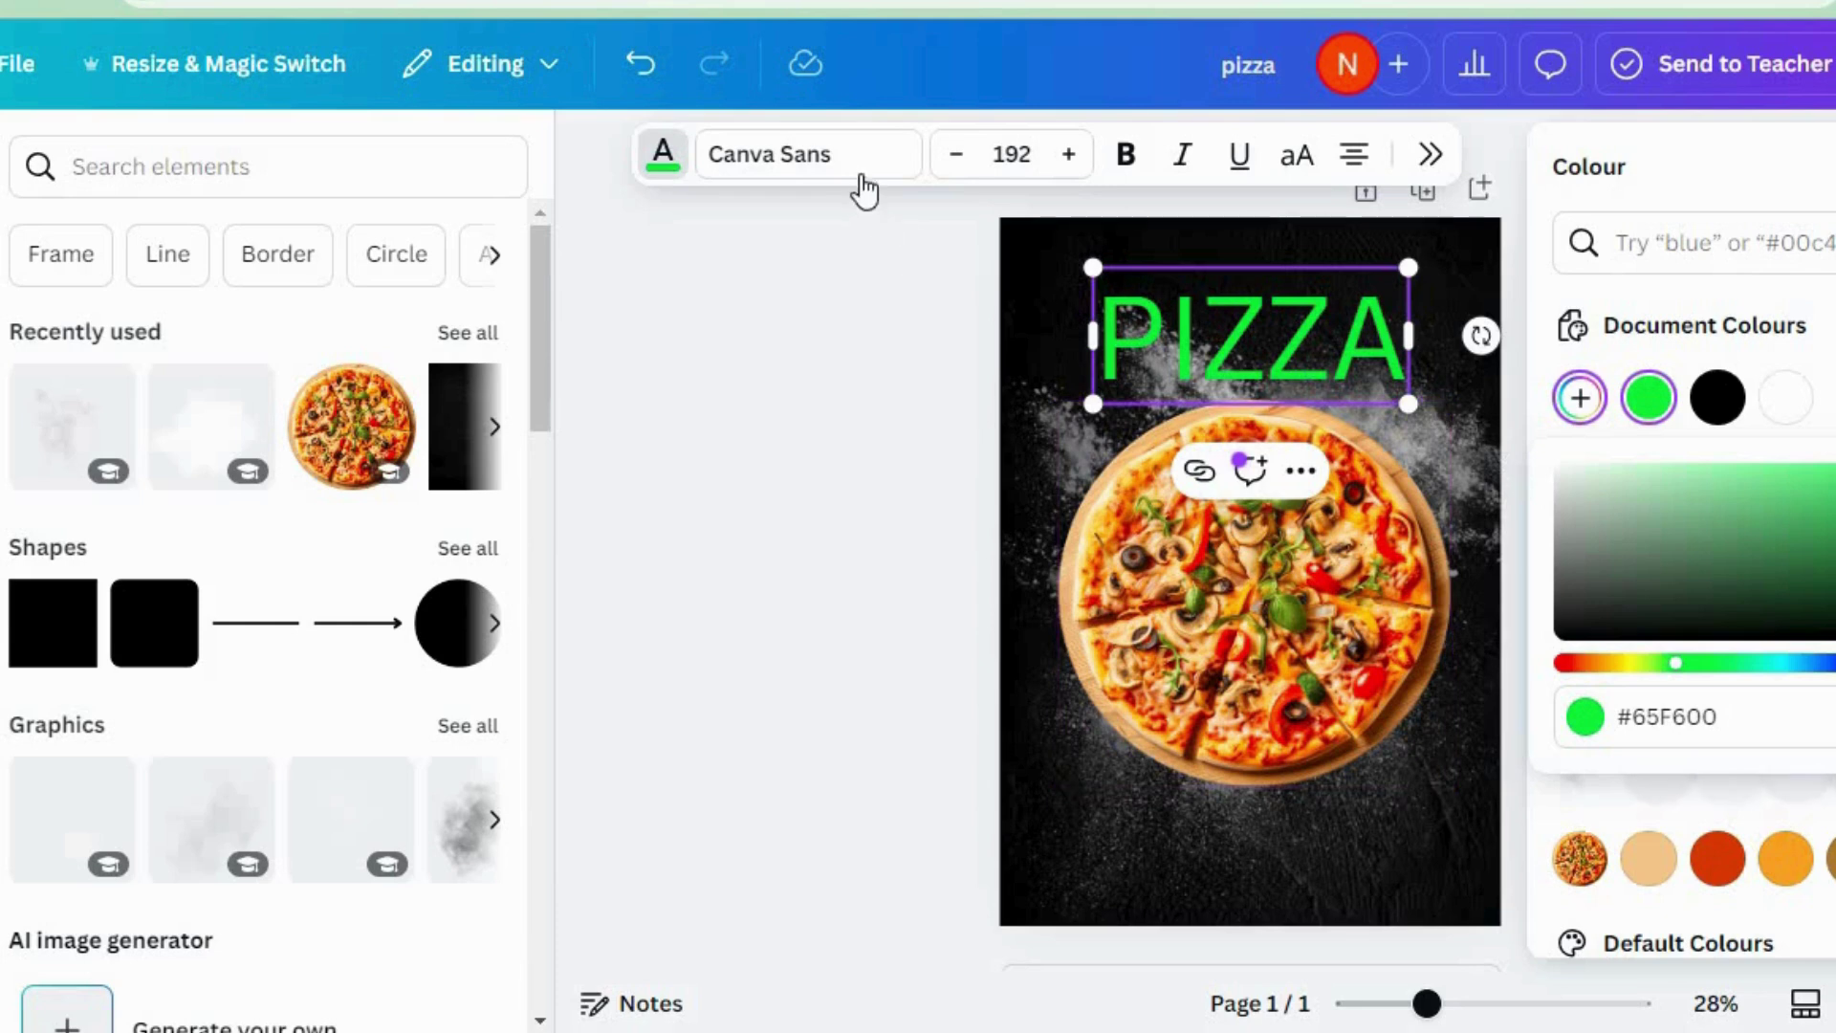
Set the "PIZZA" title's font to DM Bubble Pop and enlarge it to size 200.
left_click(832, 173)
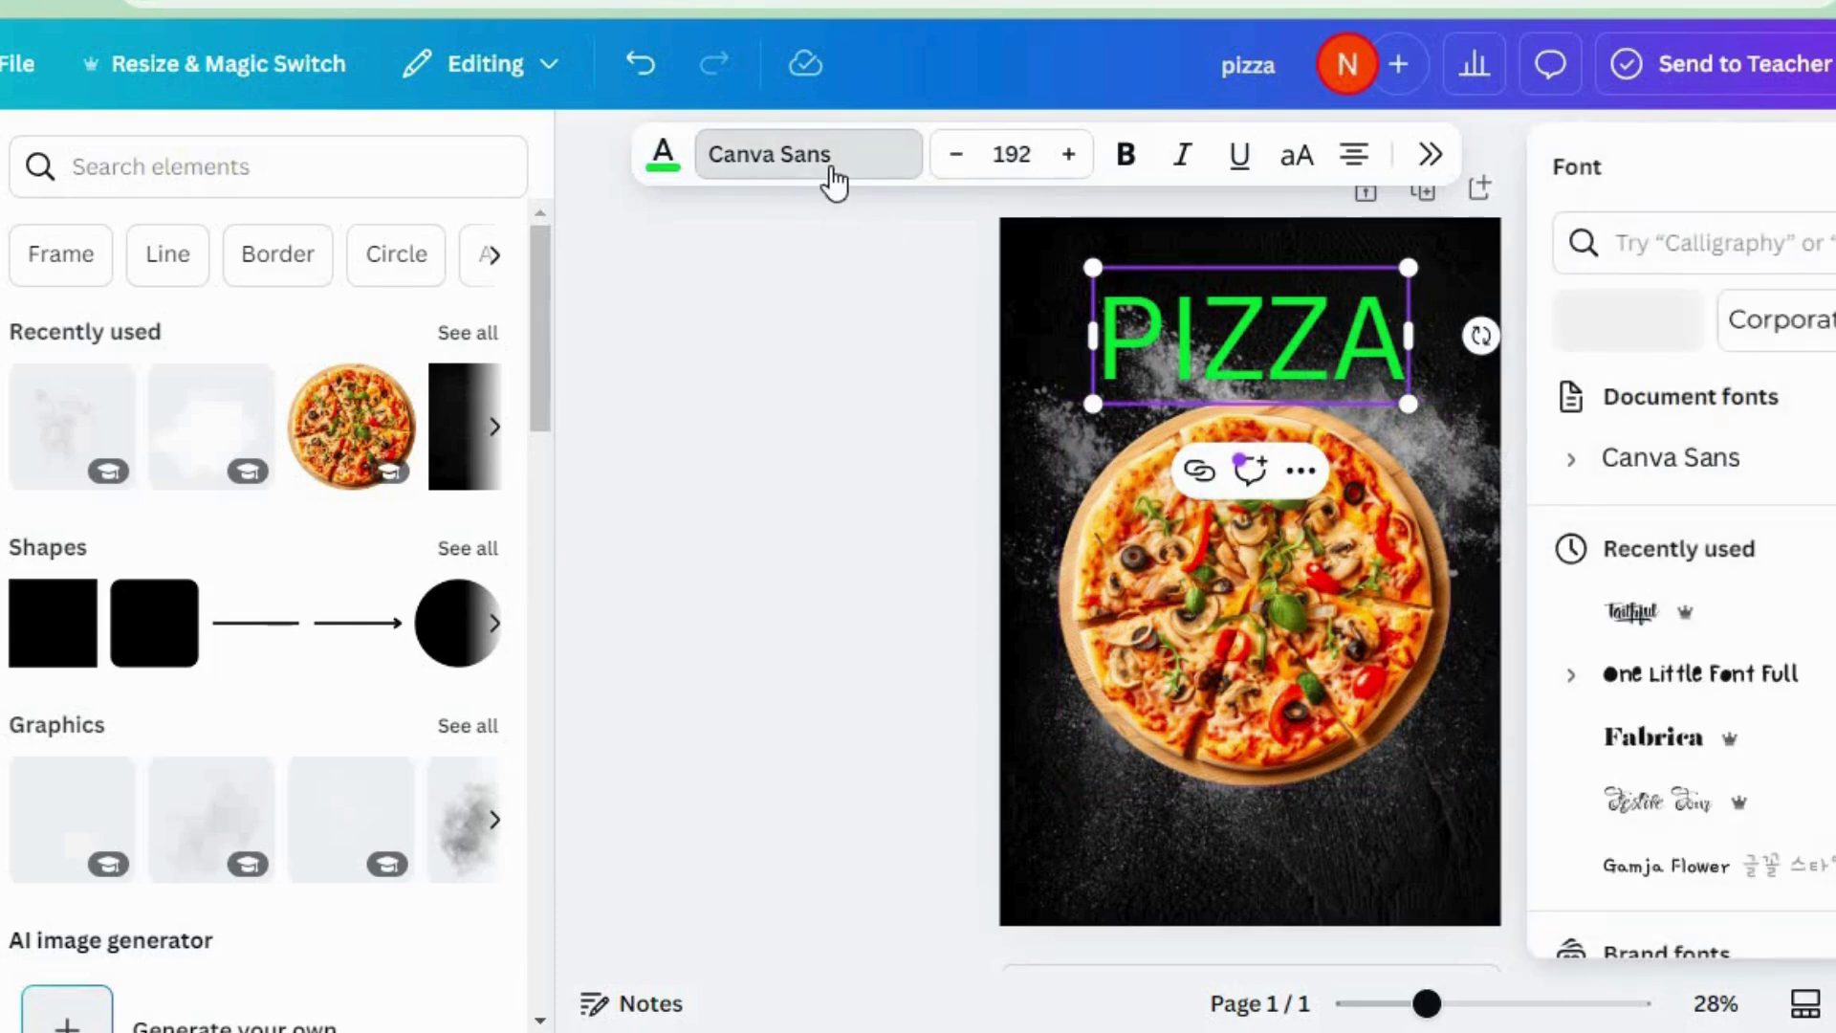
left_click(1689, 244)
type("DM")
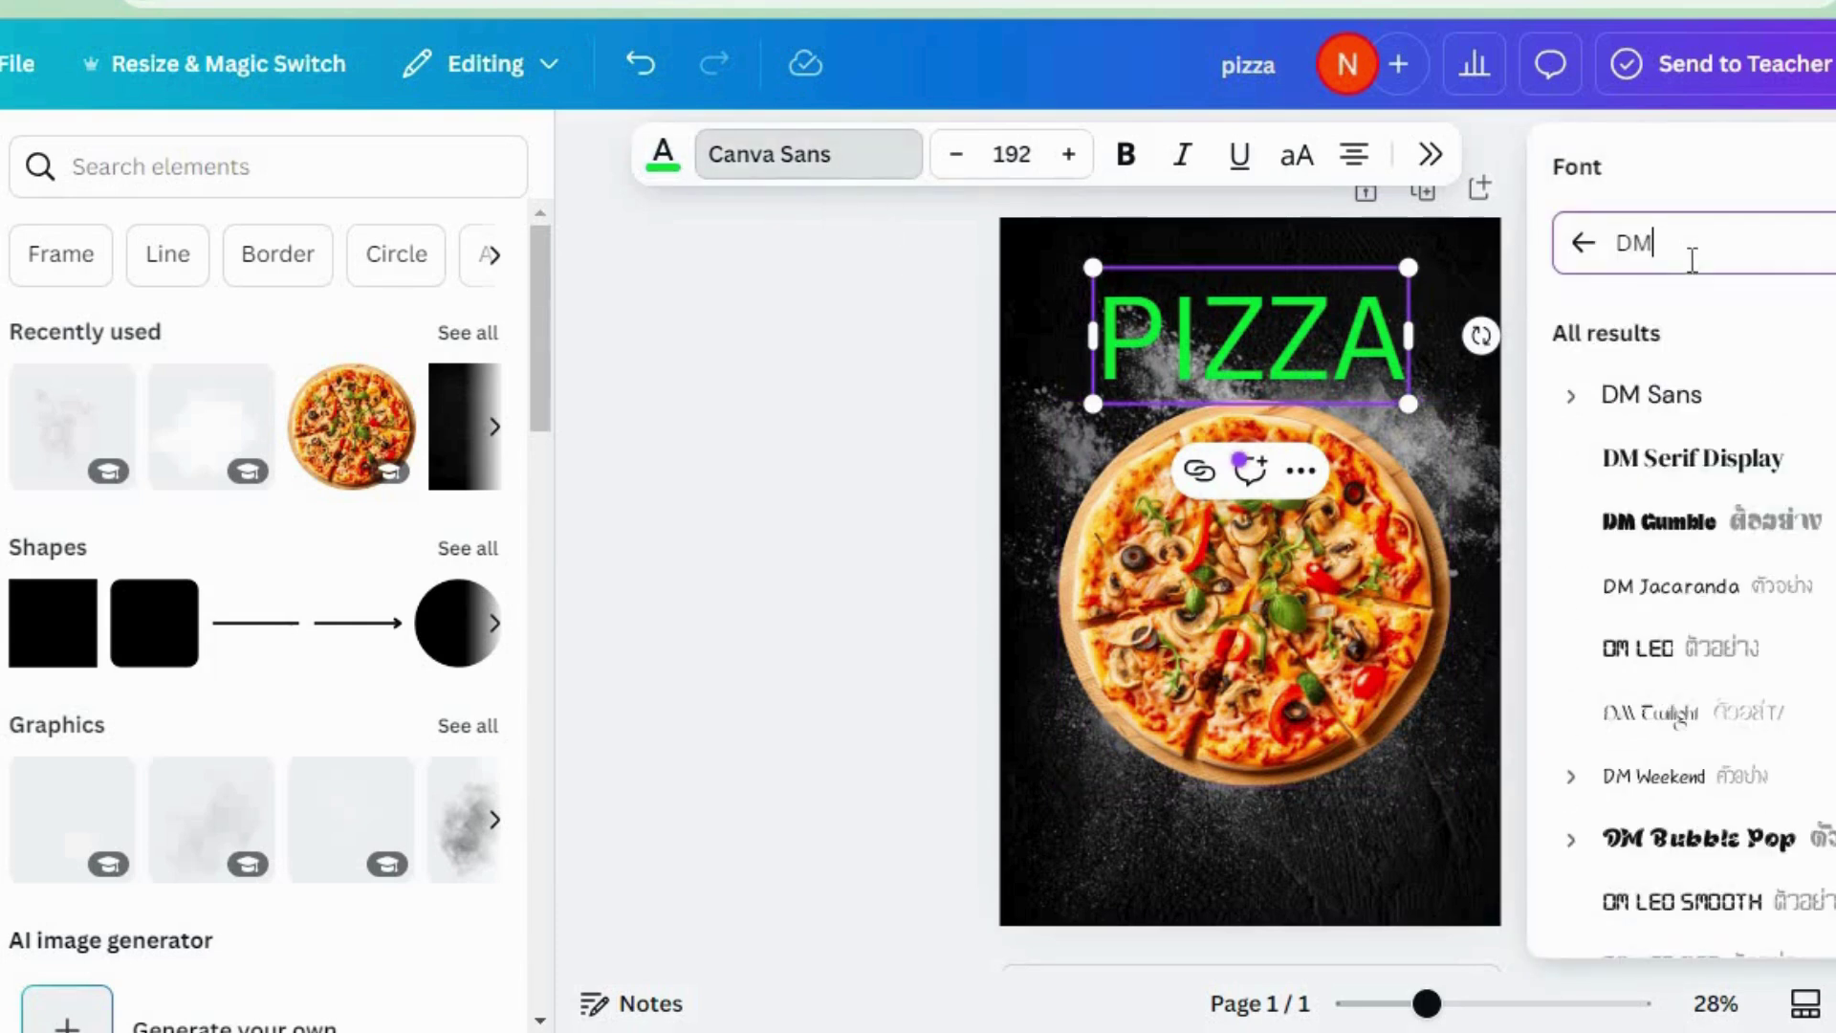
left_click(1784, 846)
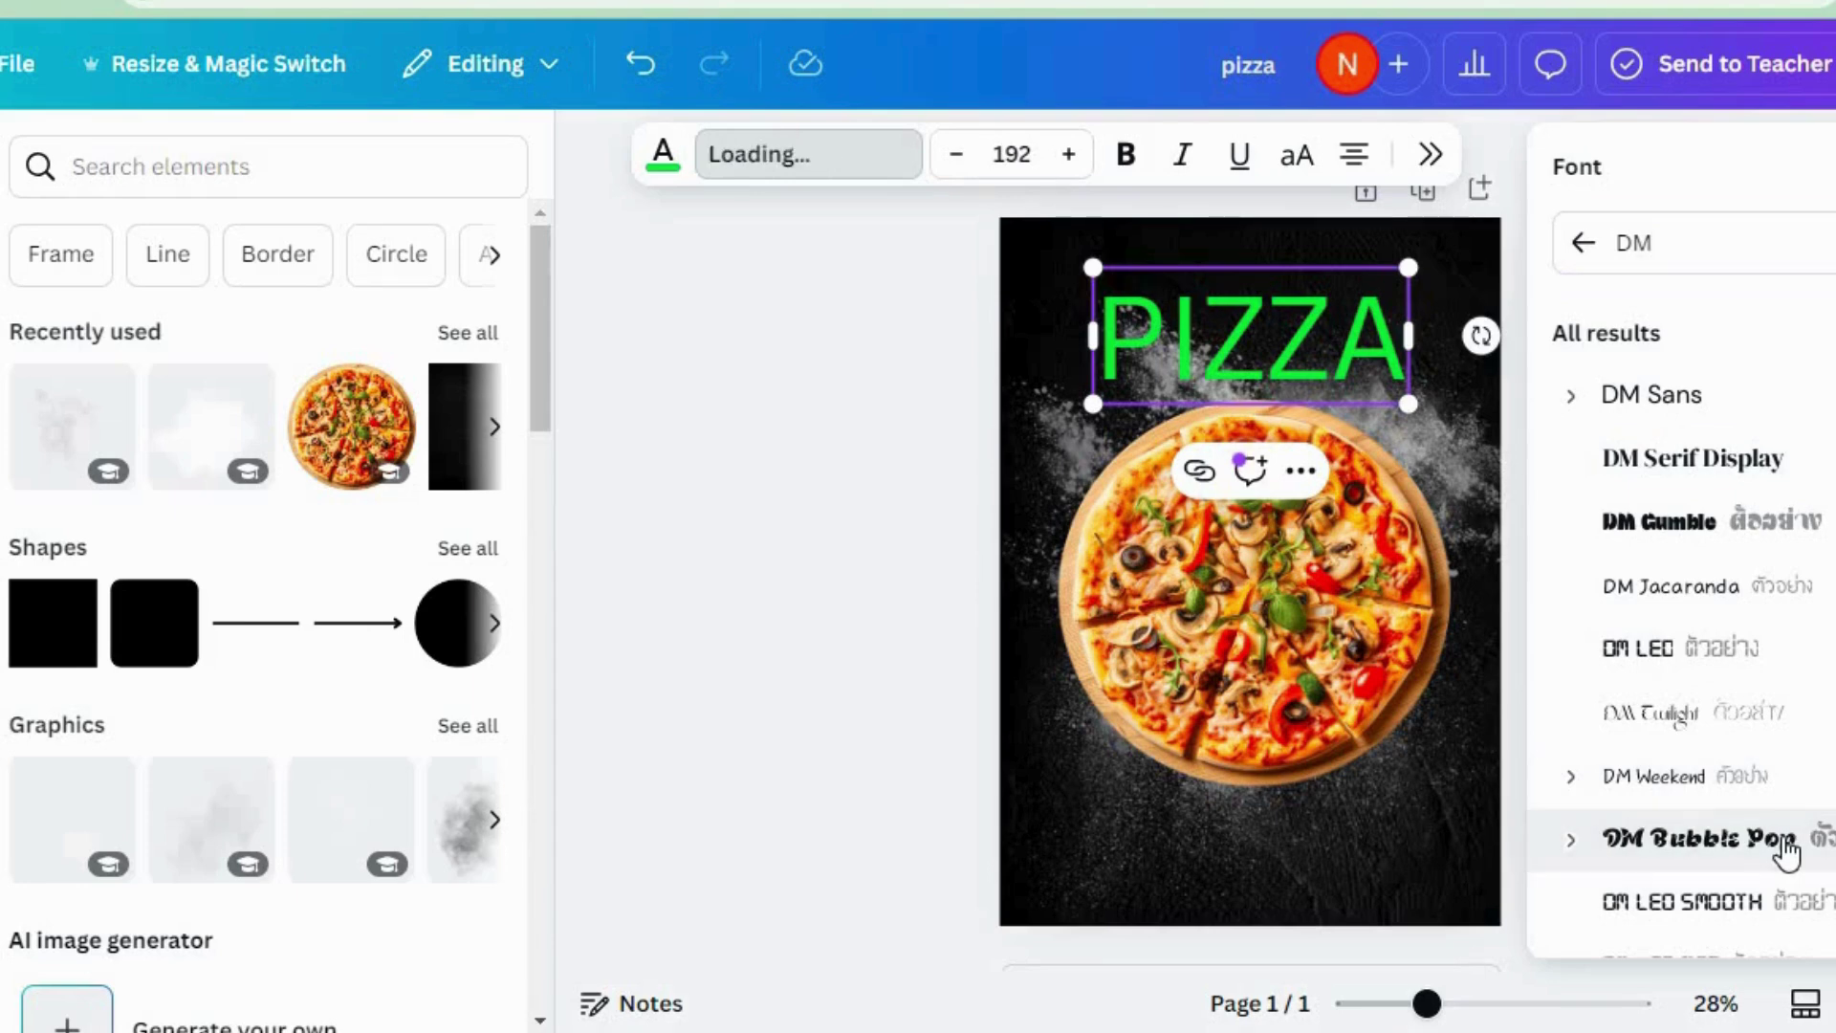
left_click_drag(1432, 408, 1451, 421)
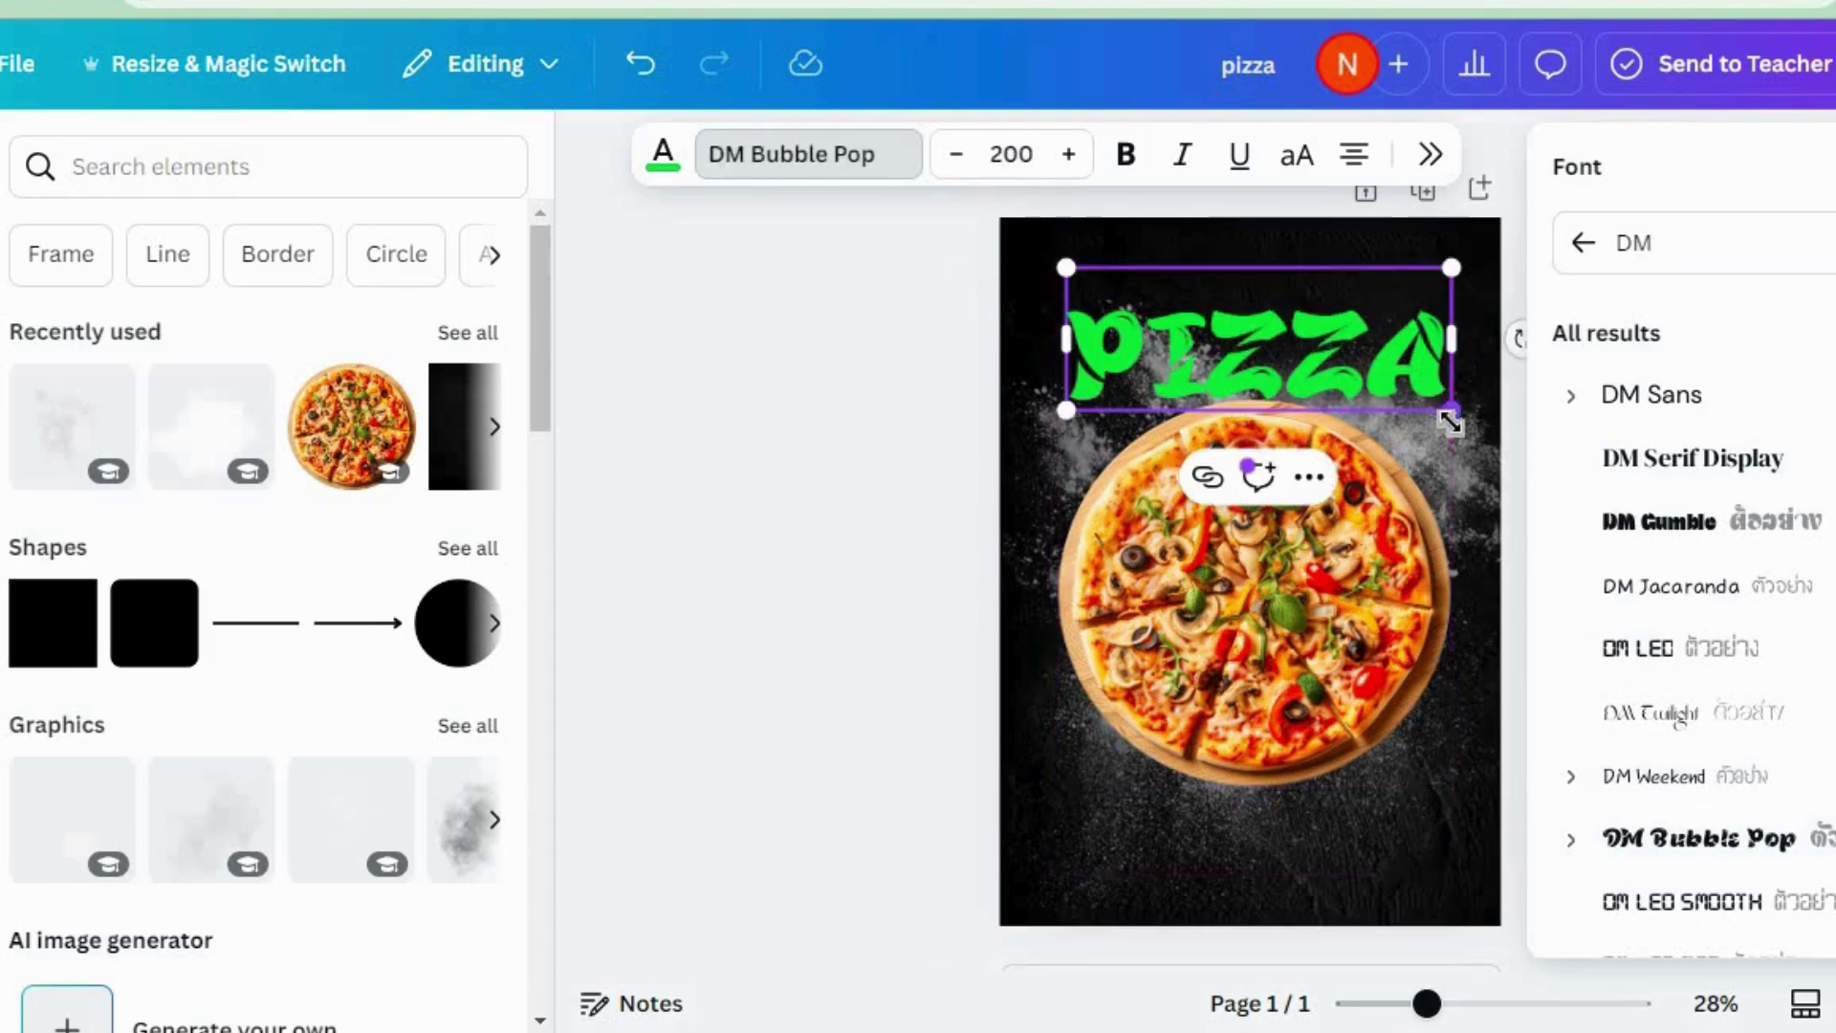
left_click(834, 428)
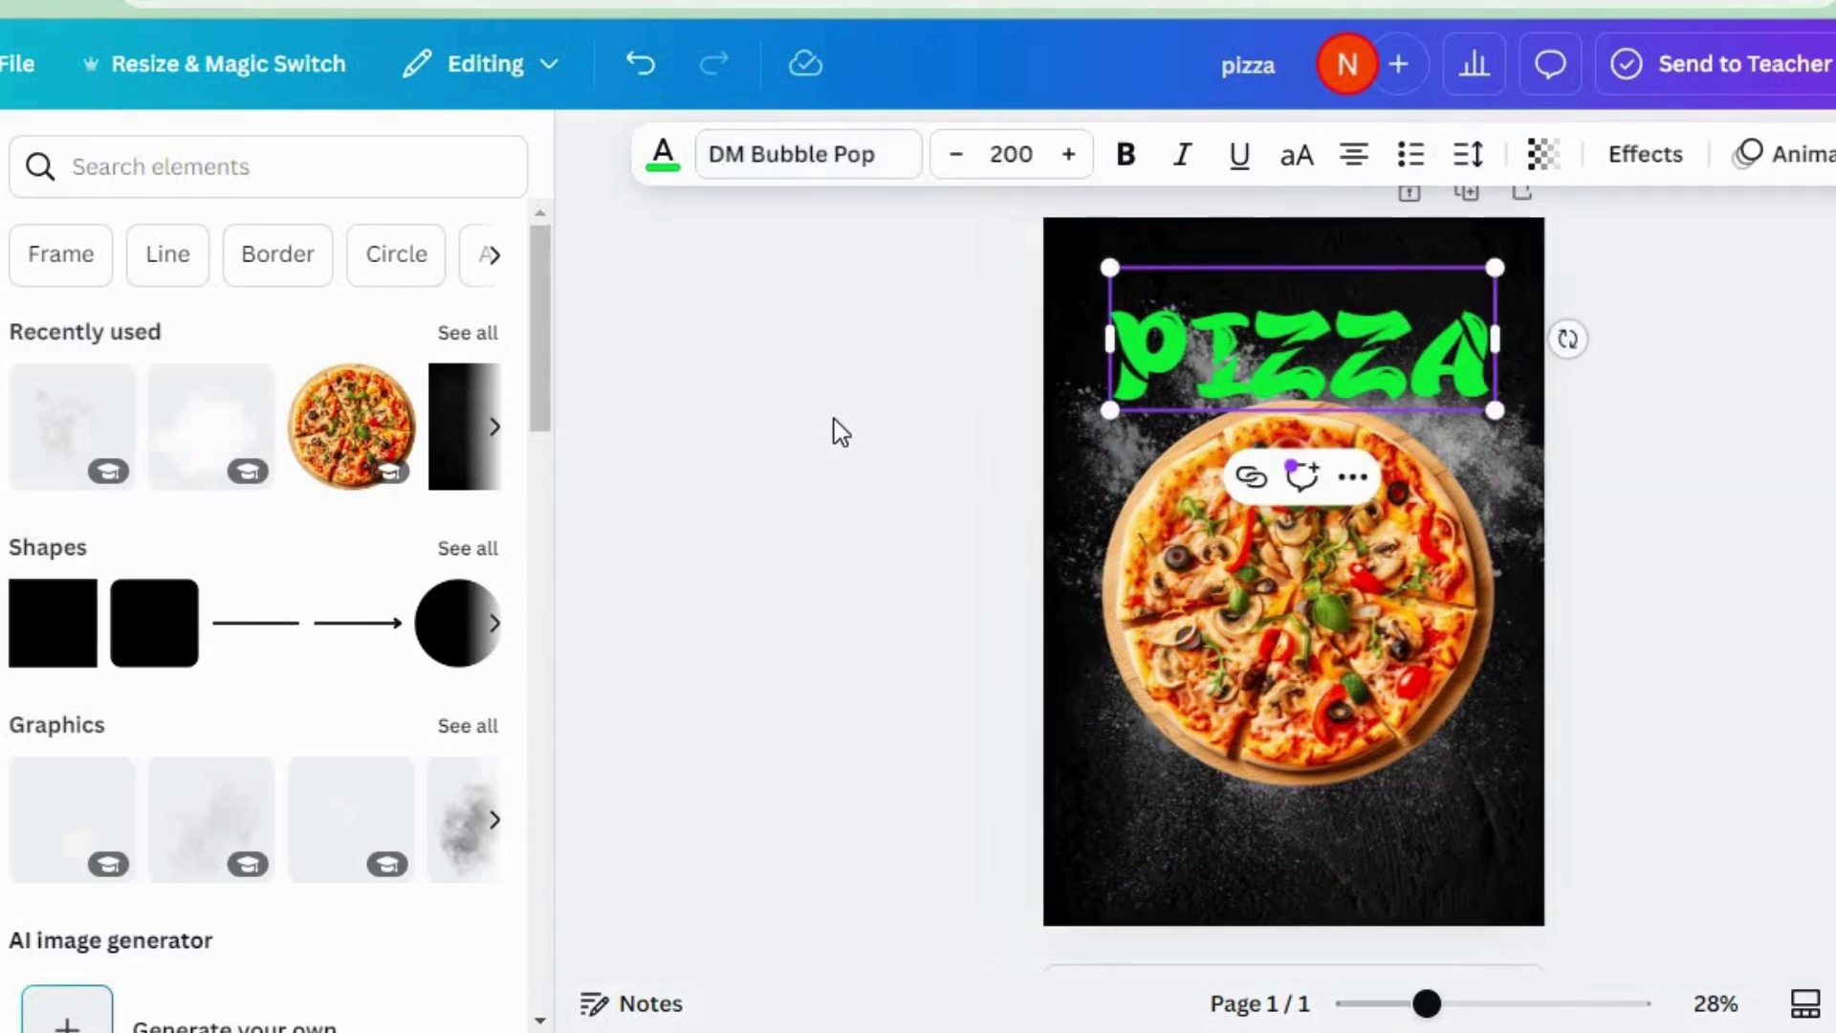
Add a second text reading "time for" and enlarge it to font size 120.
left_click(701, 209)
key("t")
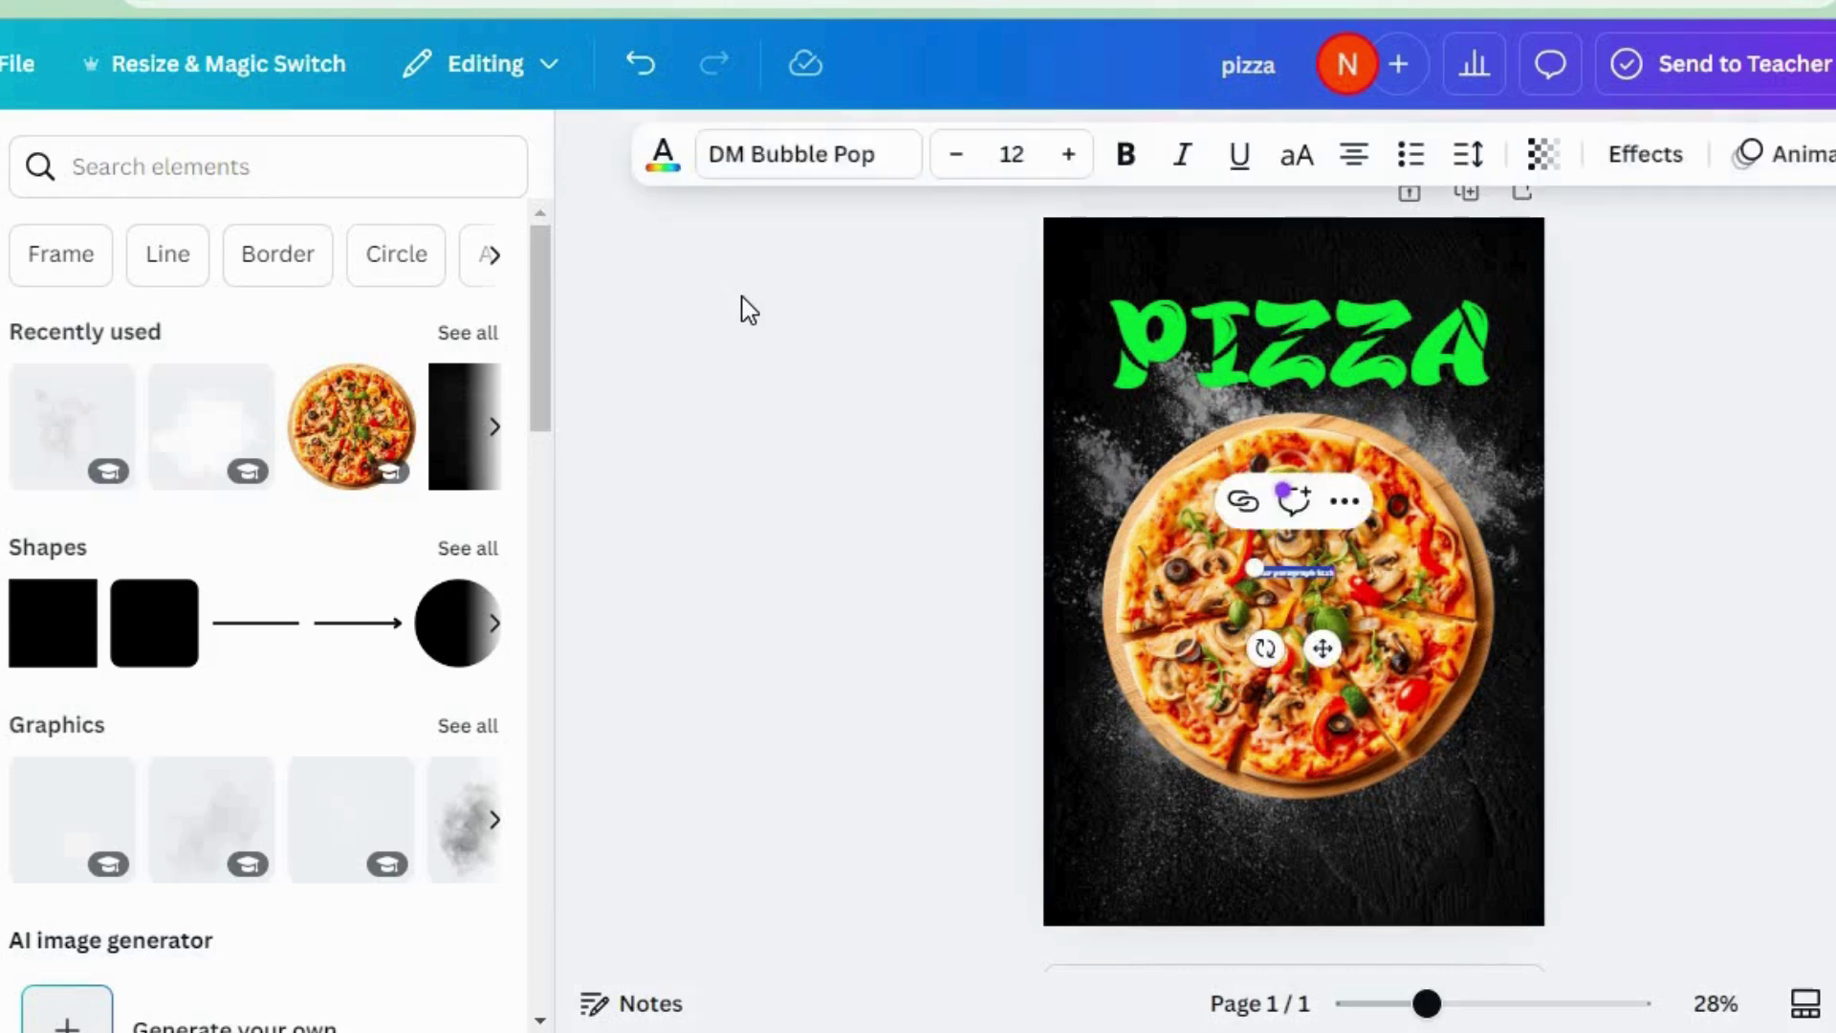
key("BackSpace")
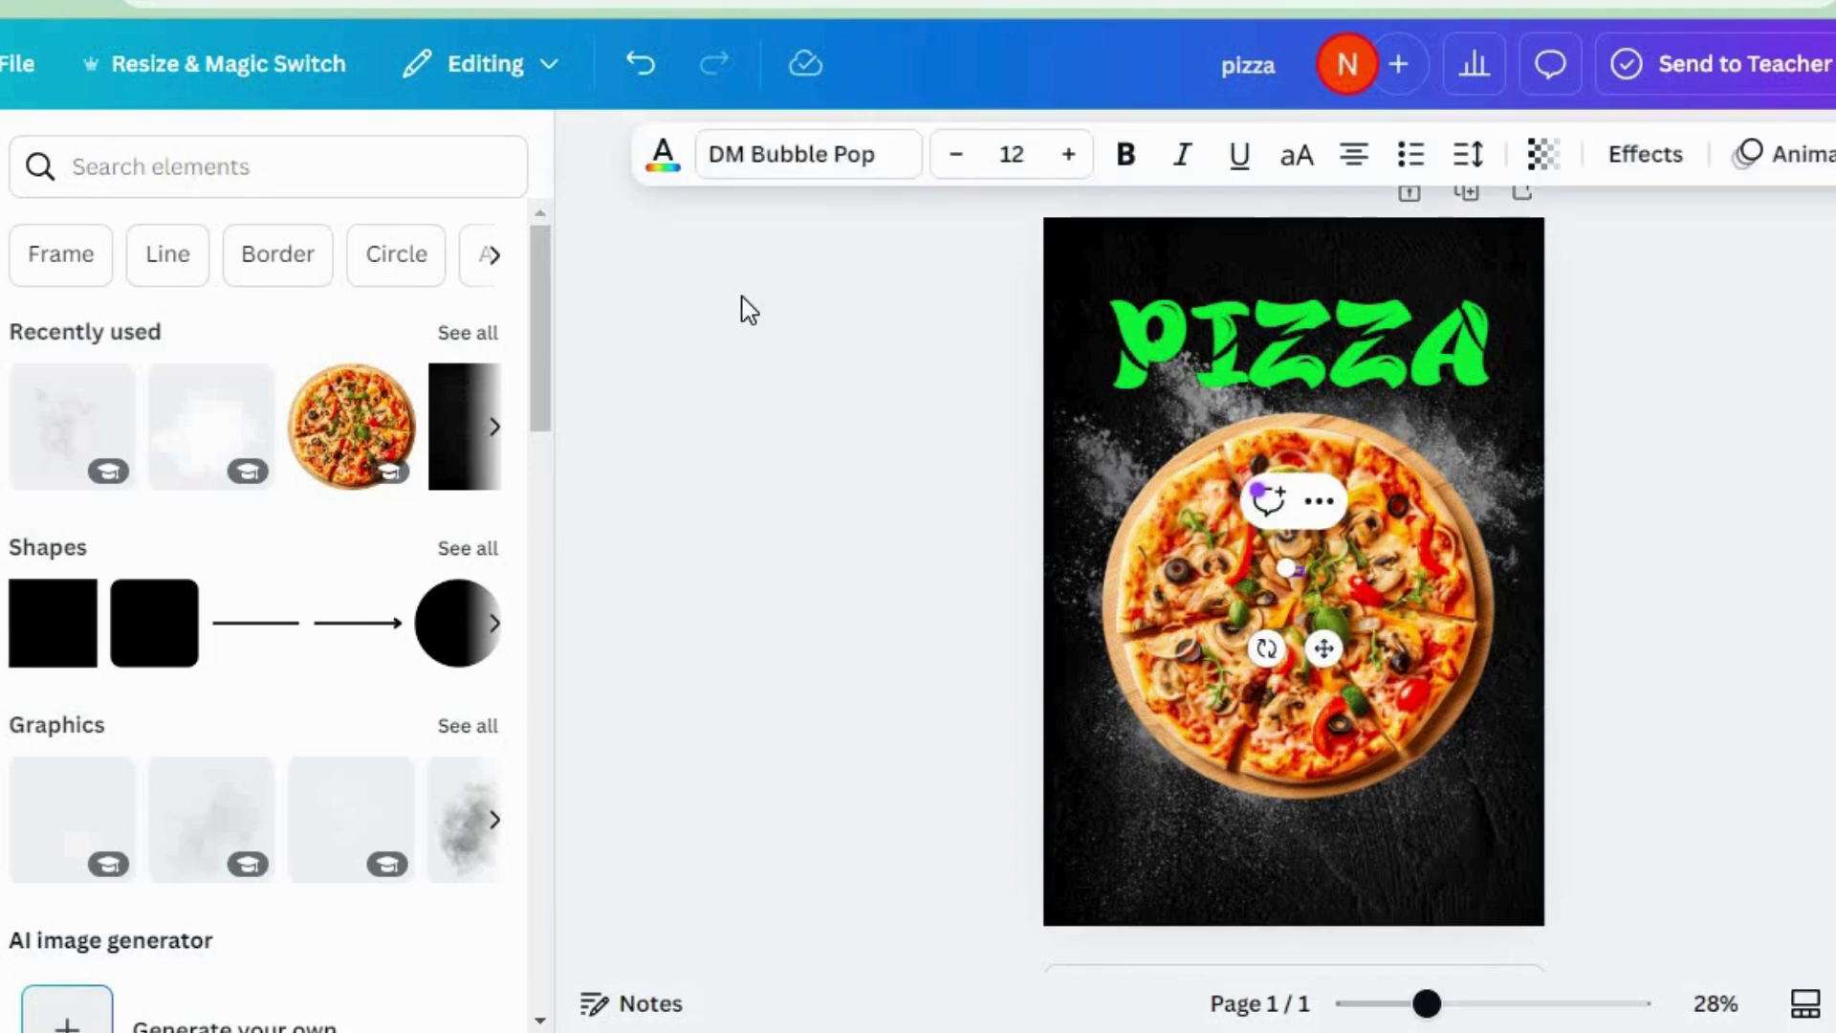
type("time for")
left_click_drag(1280, 566, 1012, 493)
Colour the whole "time for" text yellow with the custom colour #FFE500.
key("ctrl+a")
left_click(660, 154)
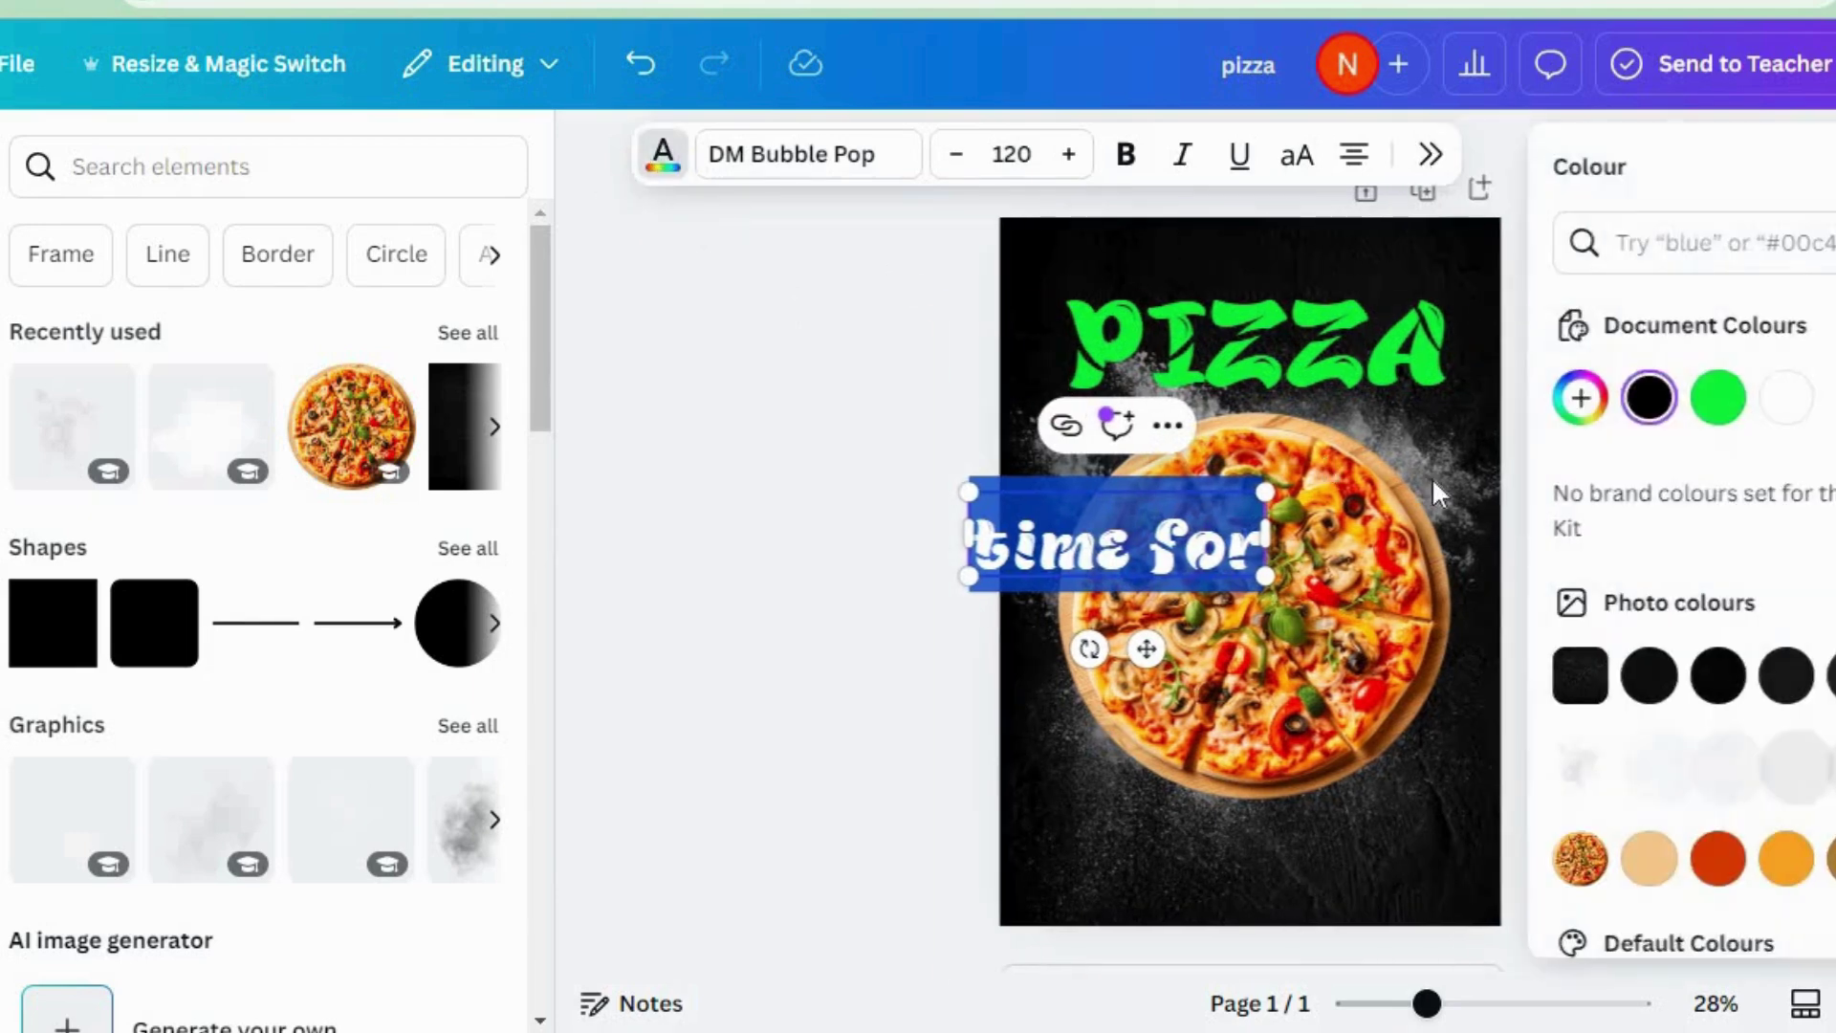
left_click(1595, 403)
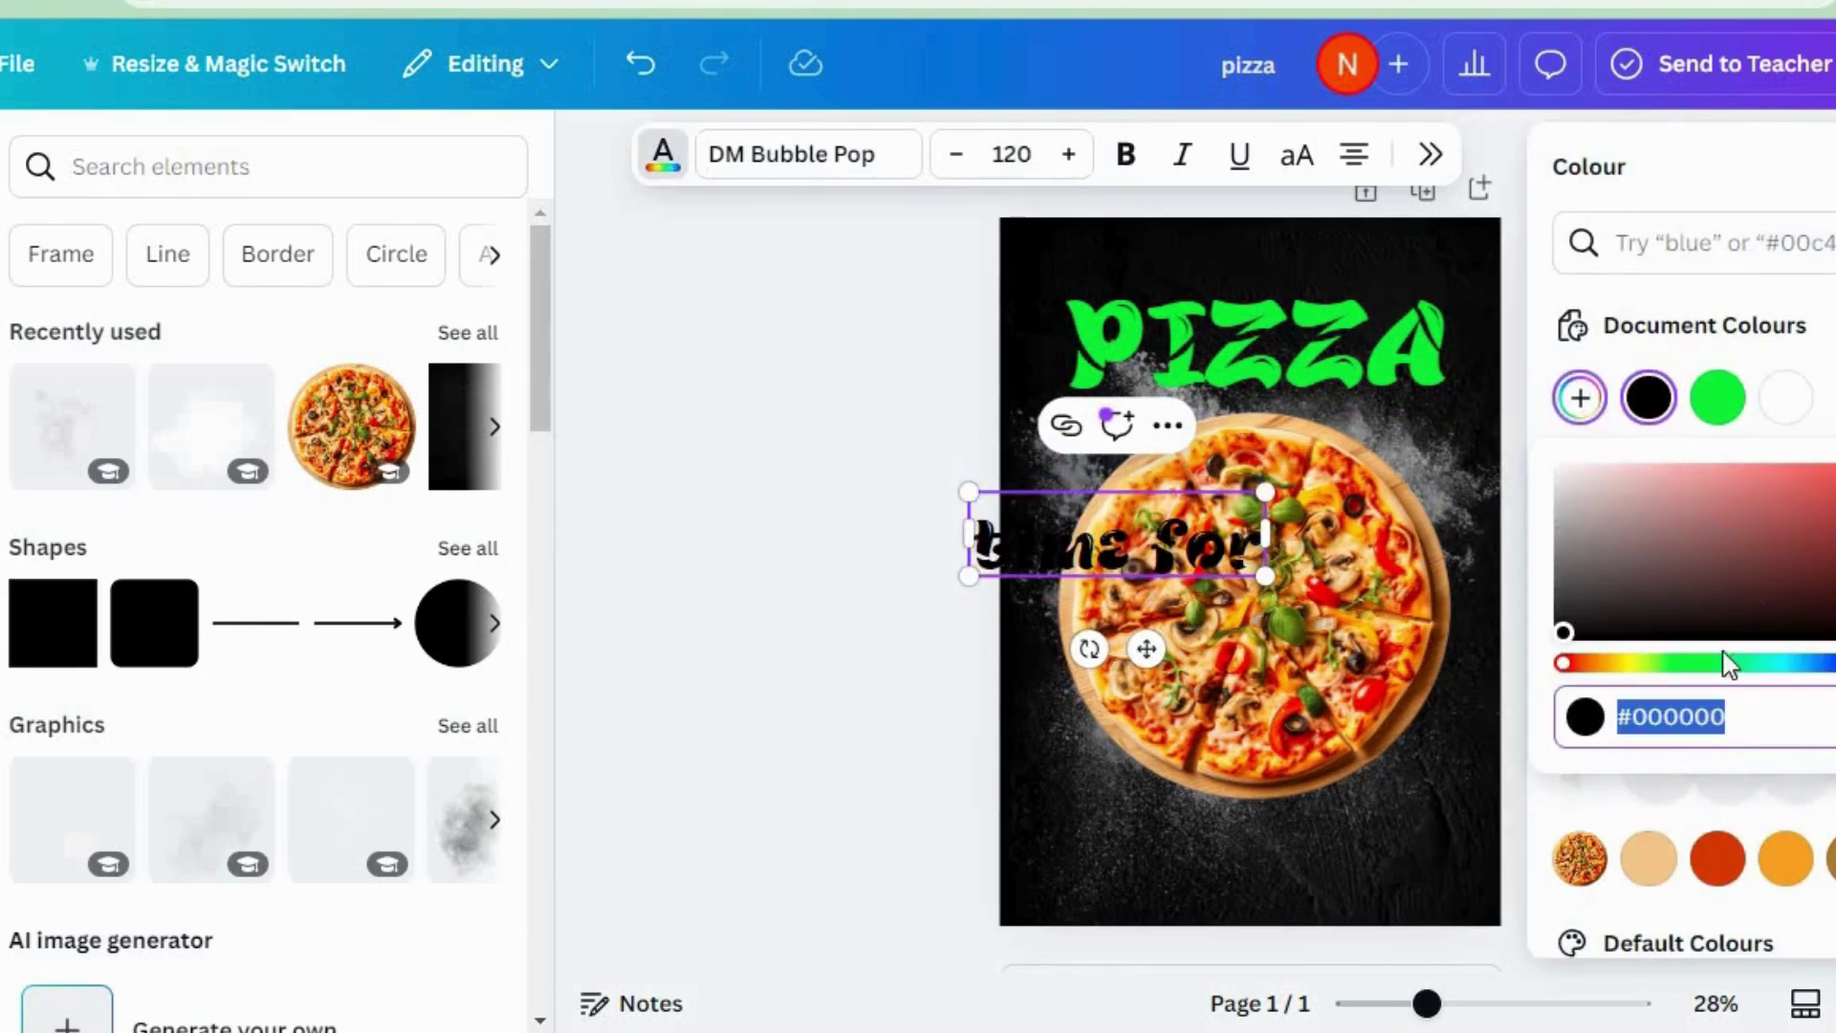
left_click(1627, 663)
left_click(1832, 466)
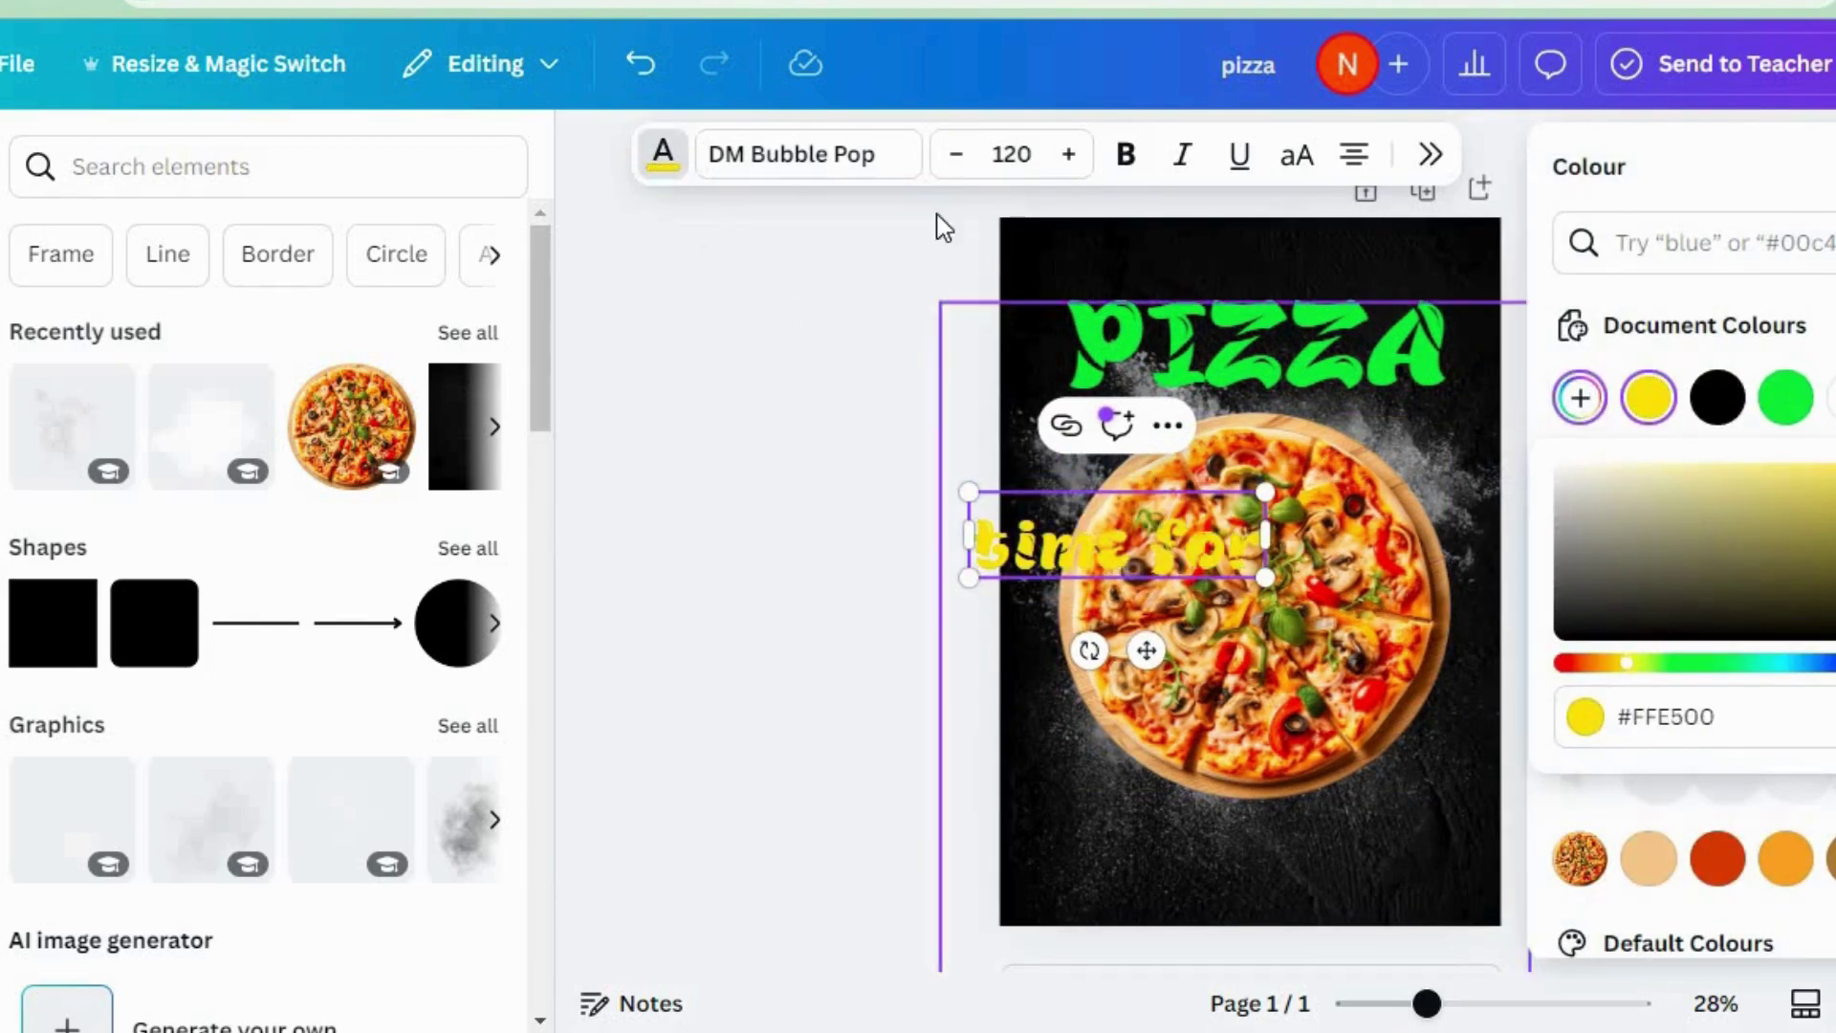
Change the "time for" text to a handwritten brush font and move it above the right end of the "PIZZA" title.
left_click(865, 163)
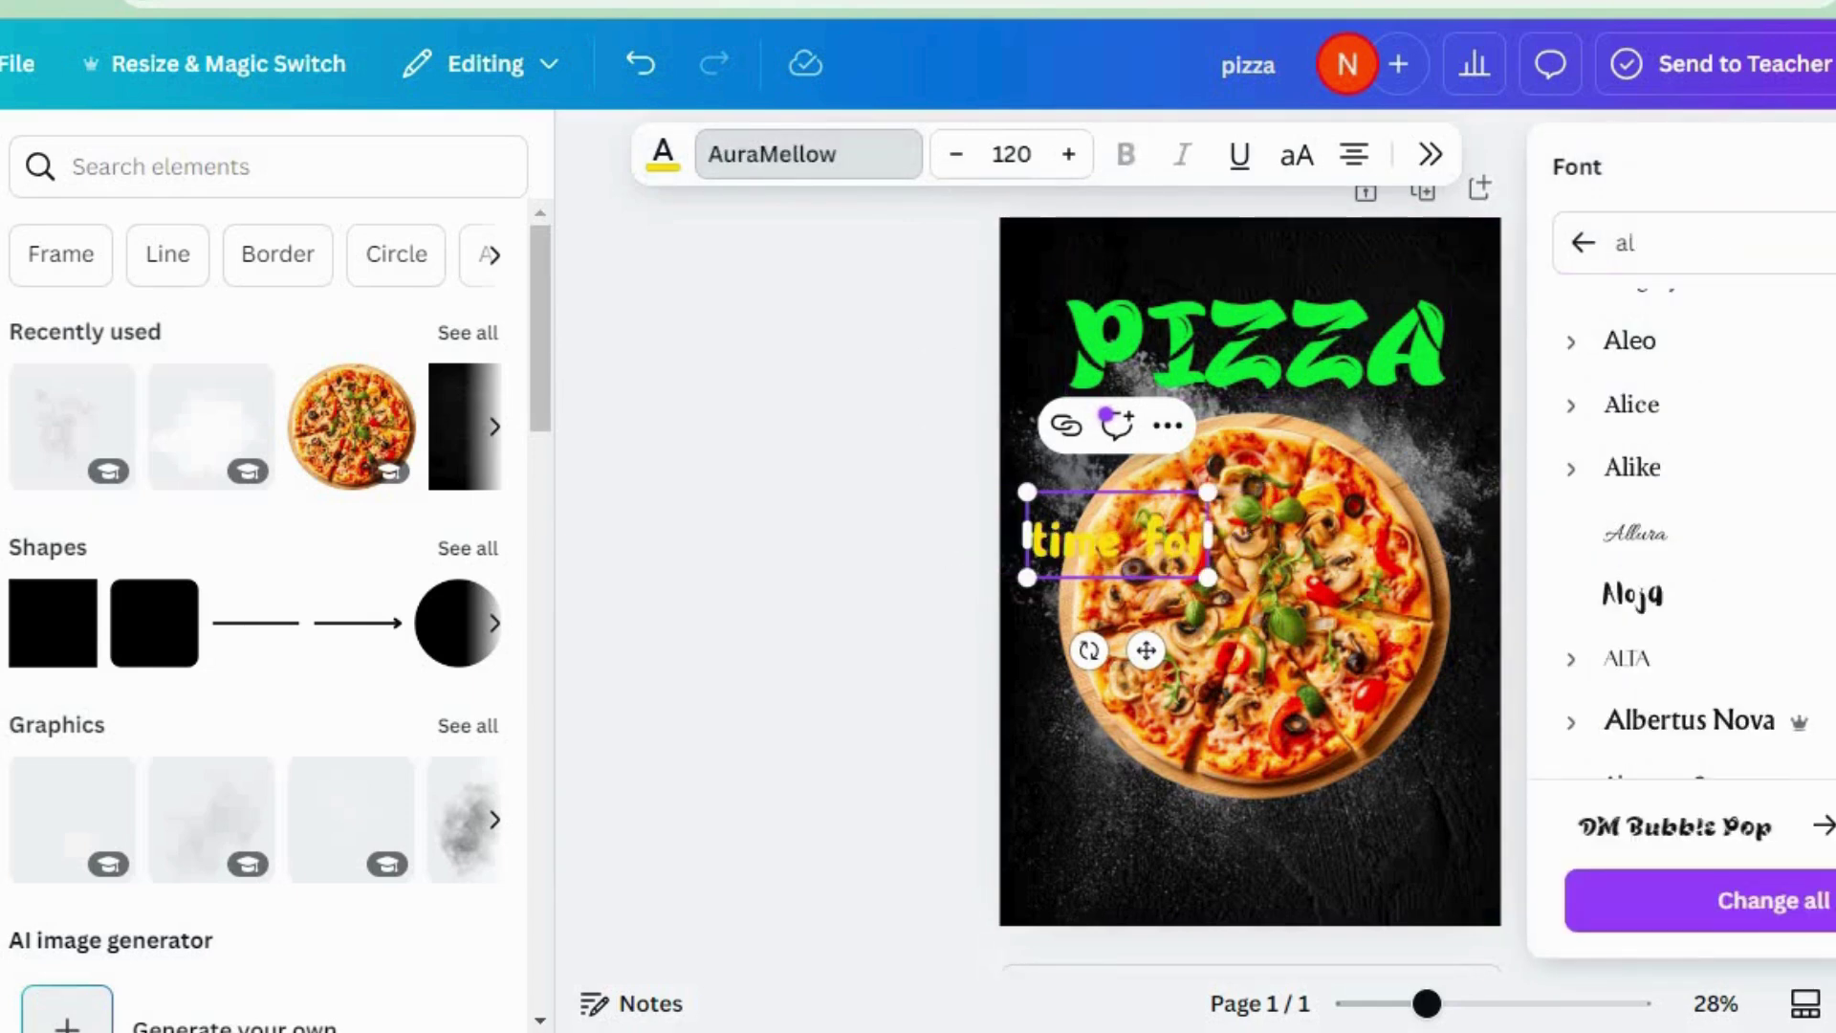
scroll(1697, 536, "down", 5)
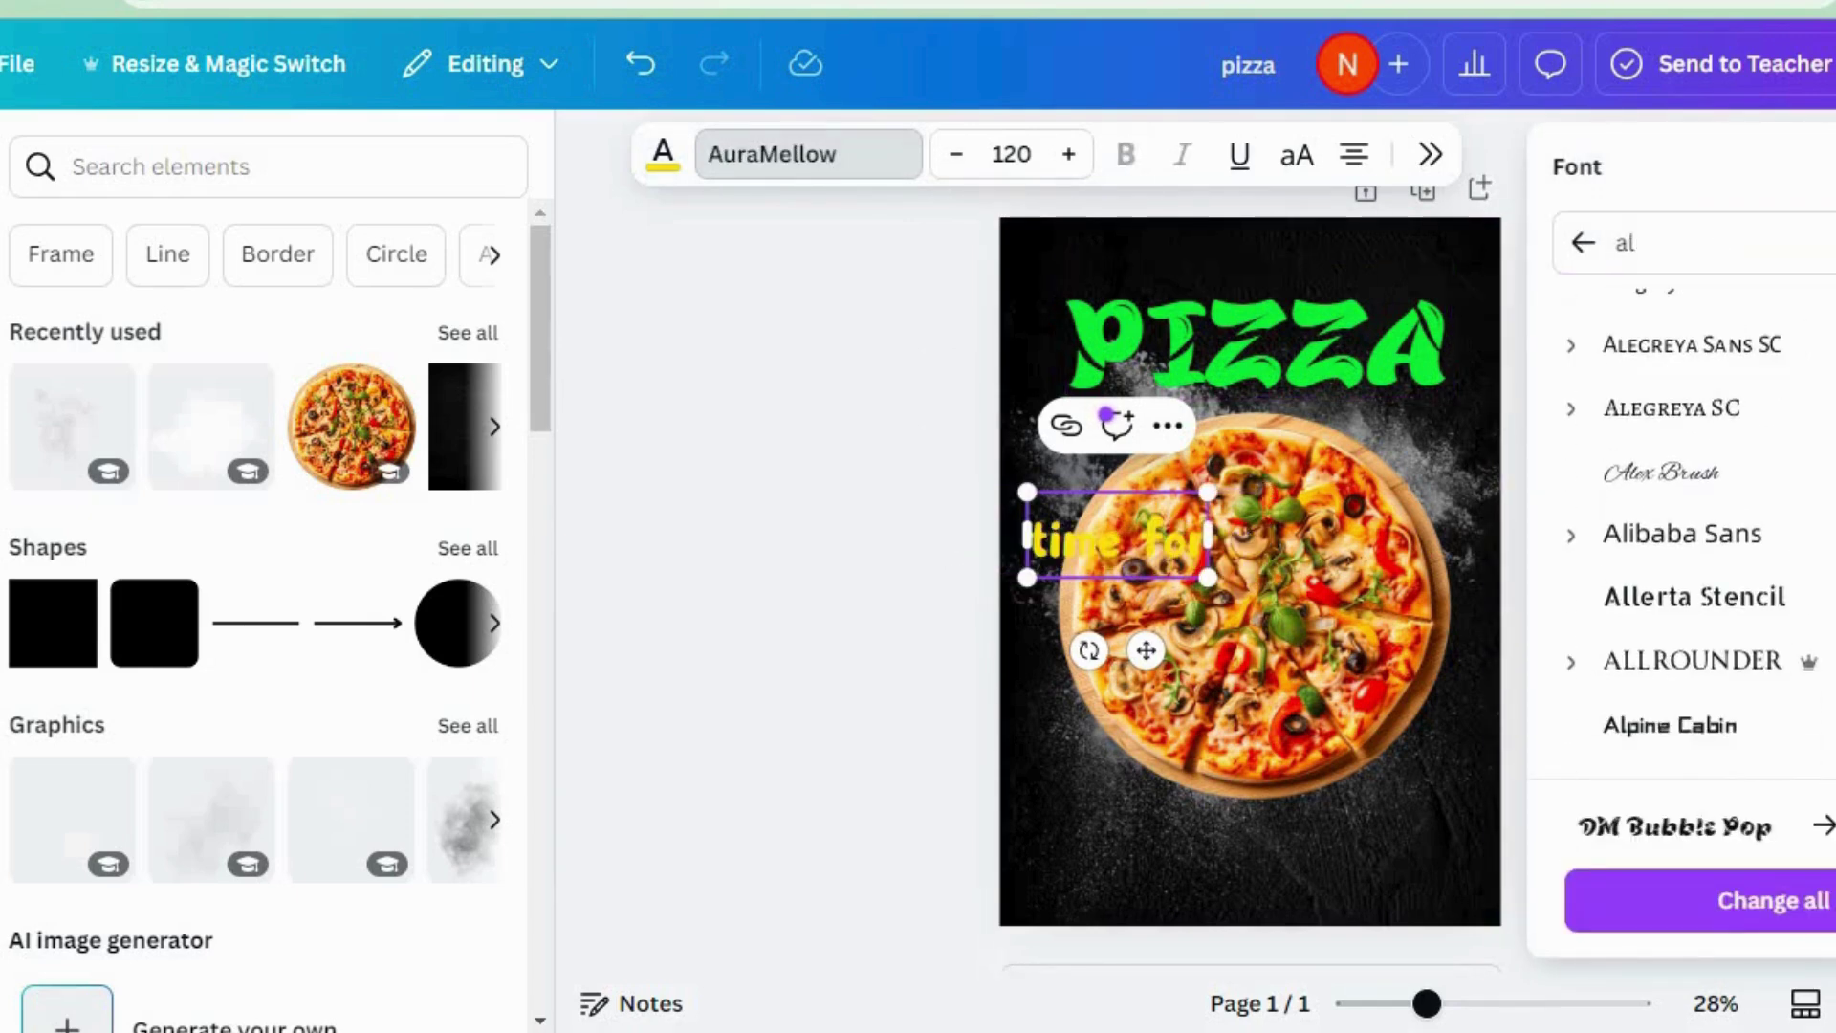
scroll(1698, 535, "down", 1)
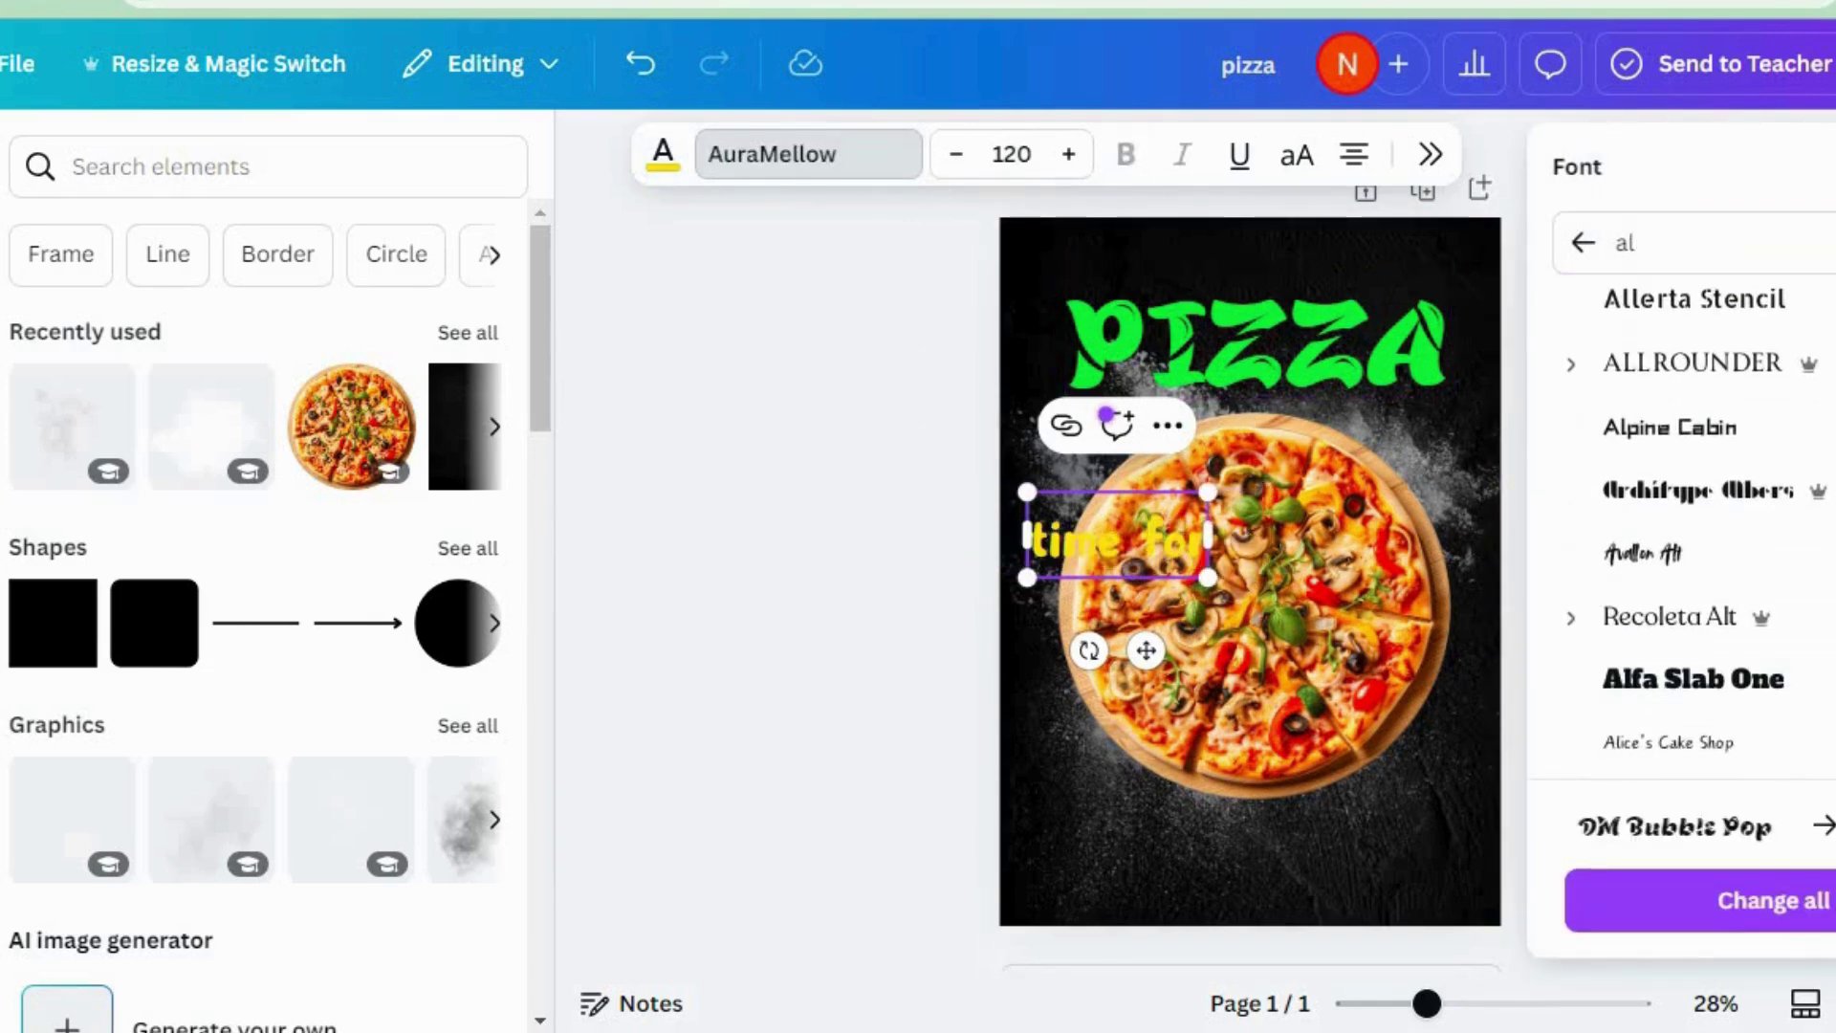
left_click(1641, 555)
left_click(915, 522)
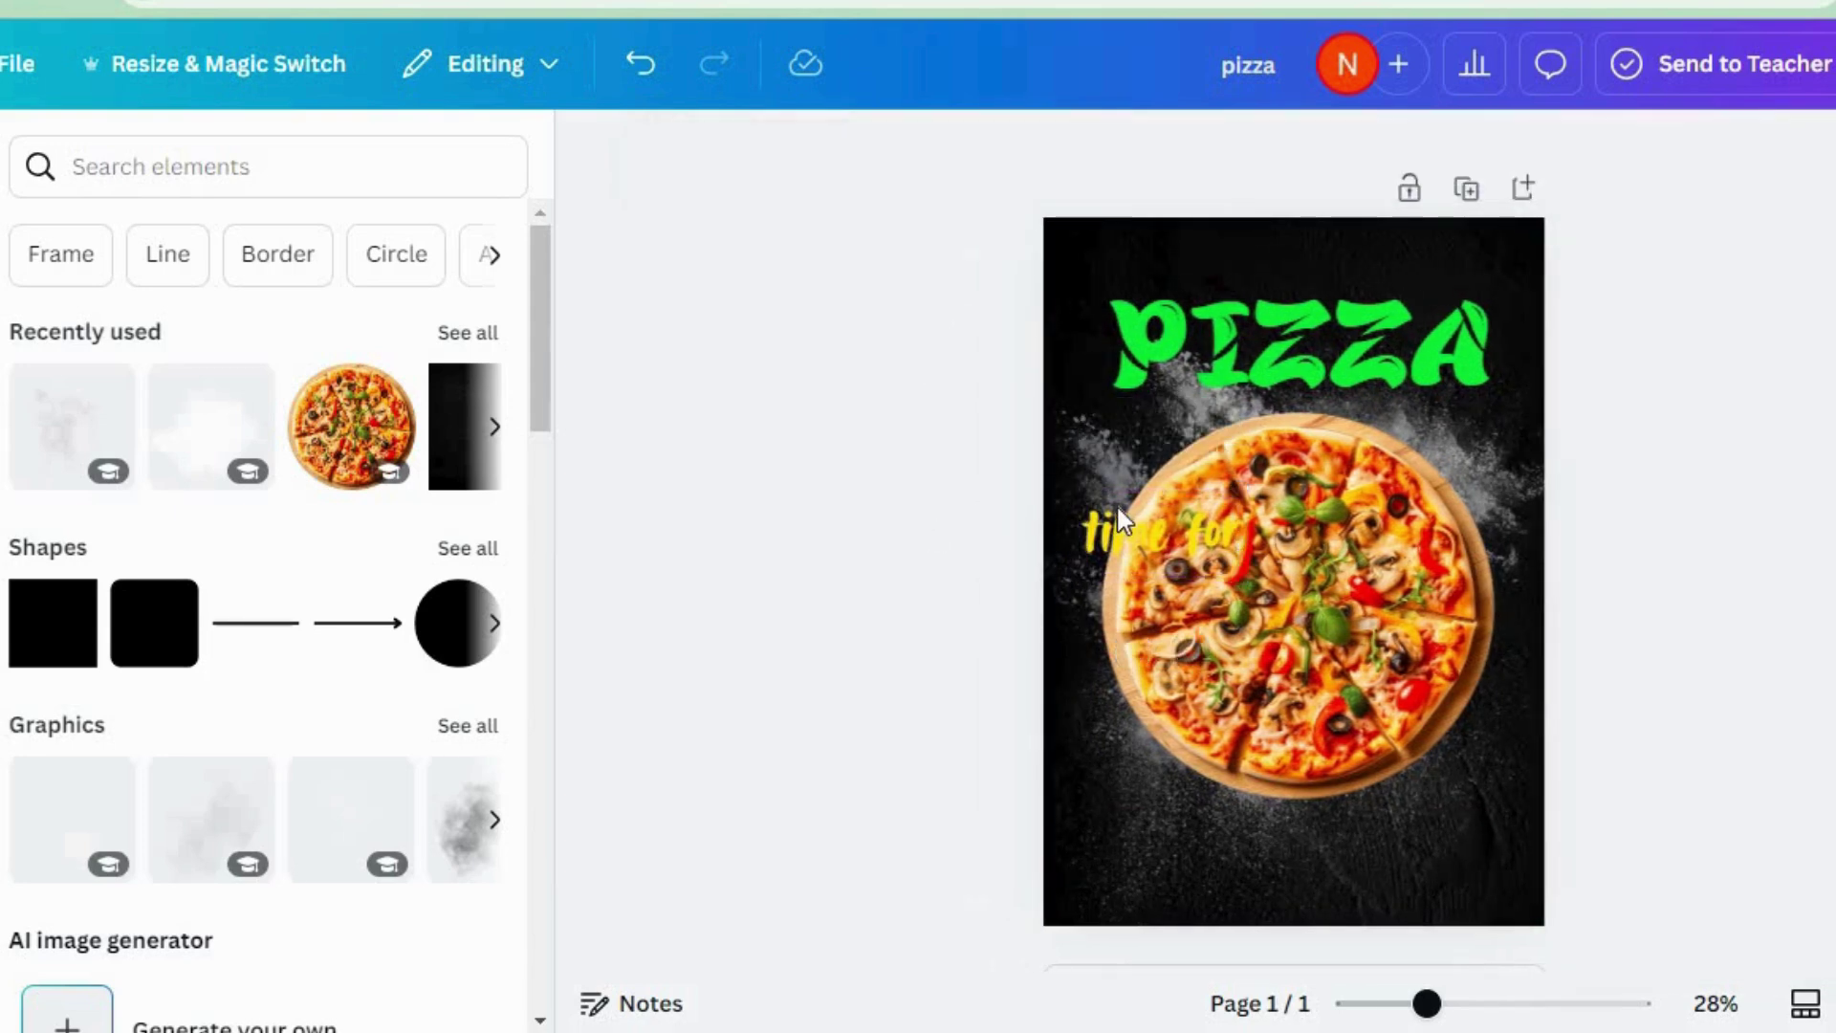
left_click_drag(1229, 450, 1435, 280)
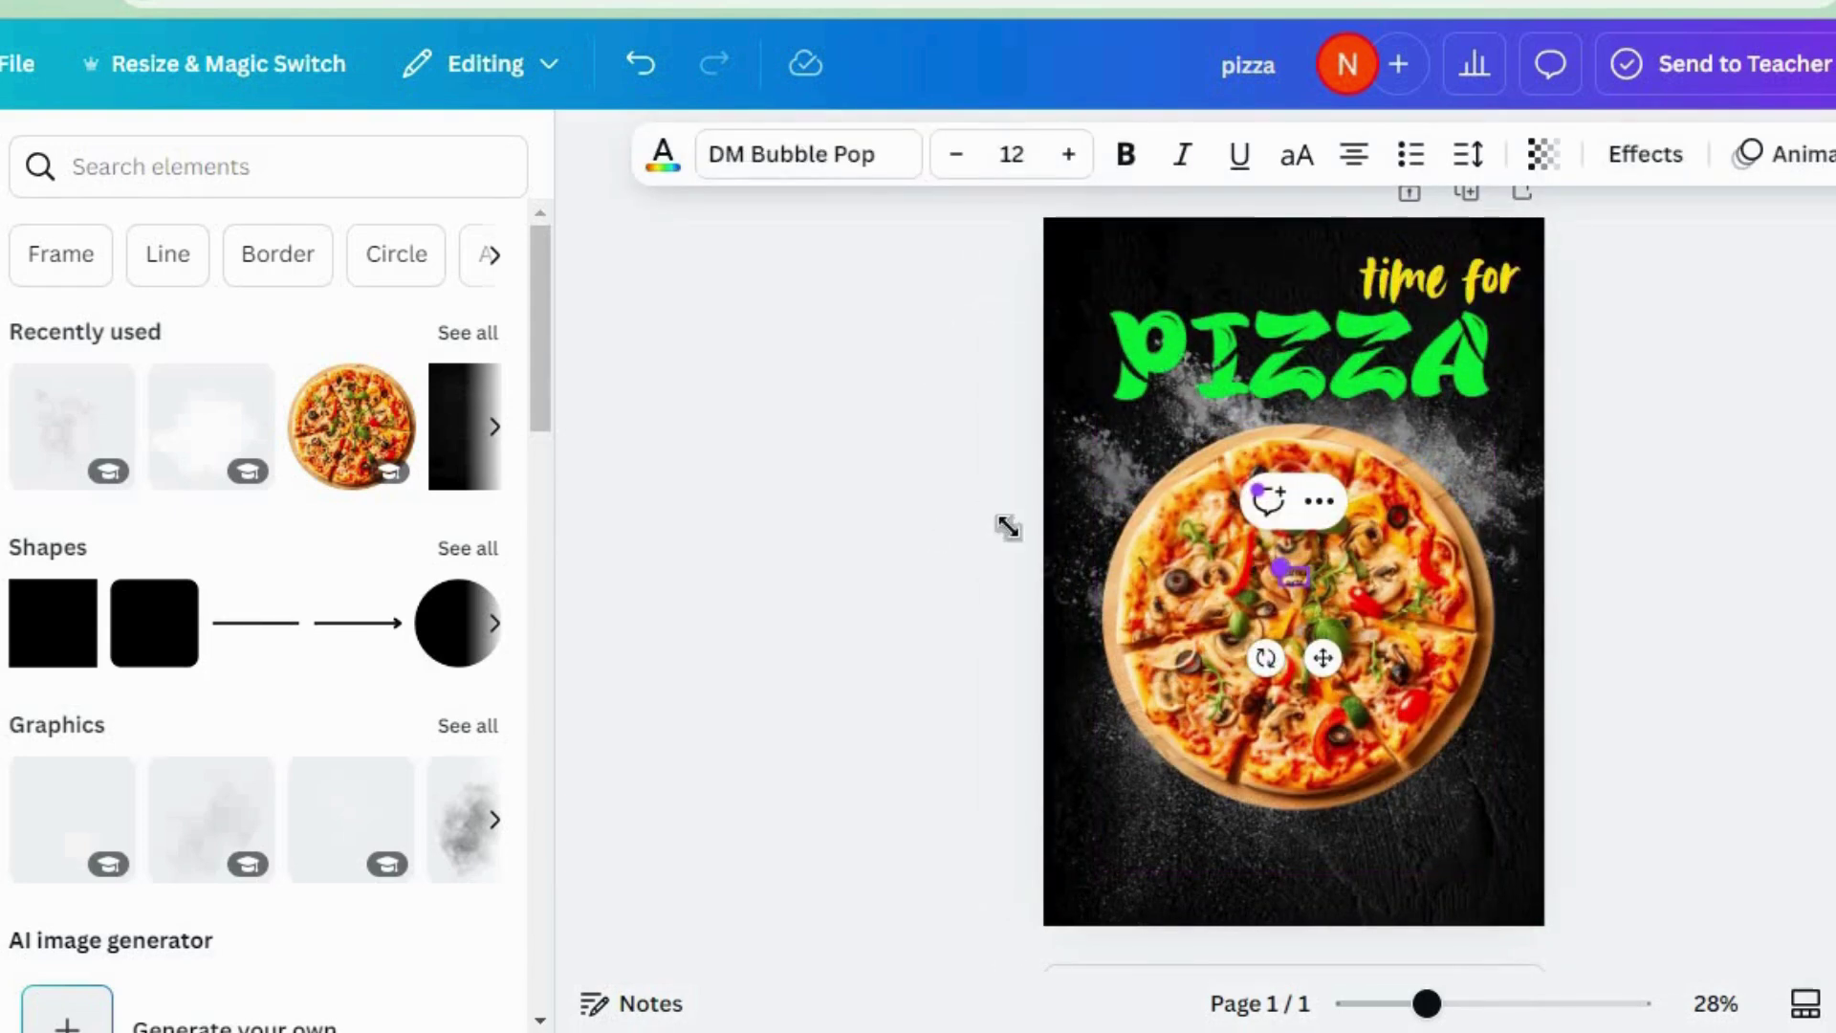
Add a text reading "italian style" on two lines and enlarge it to font size 127.
left_click_drag(1007, 527, 1014, 392)
key("BackSpace")
key("BackSpace")
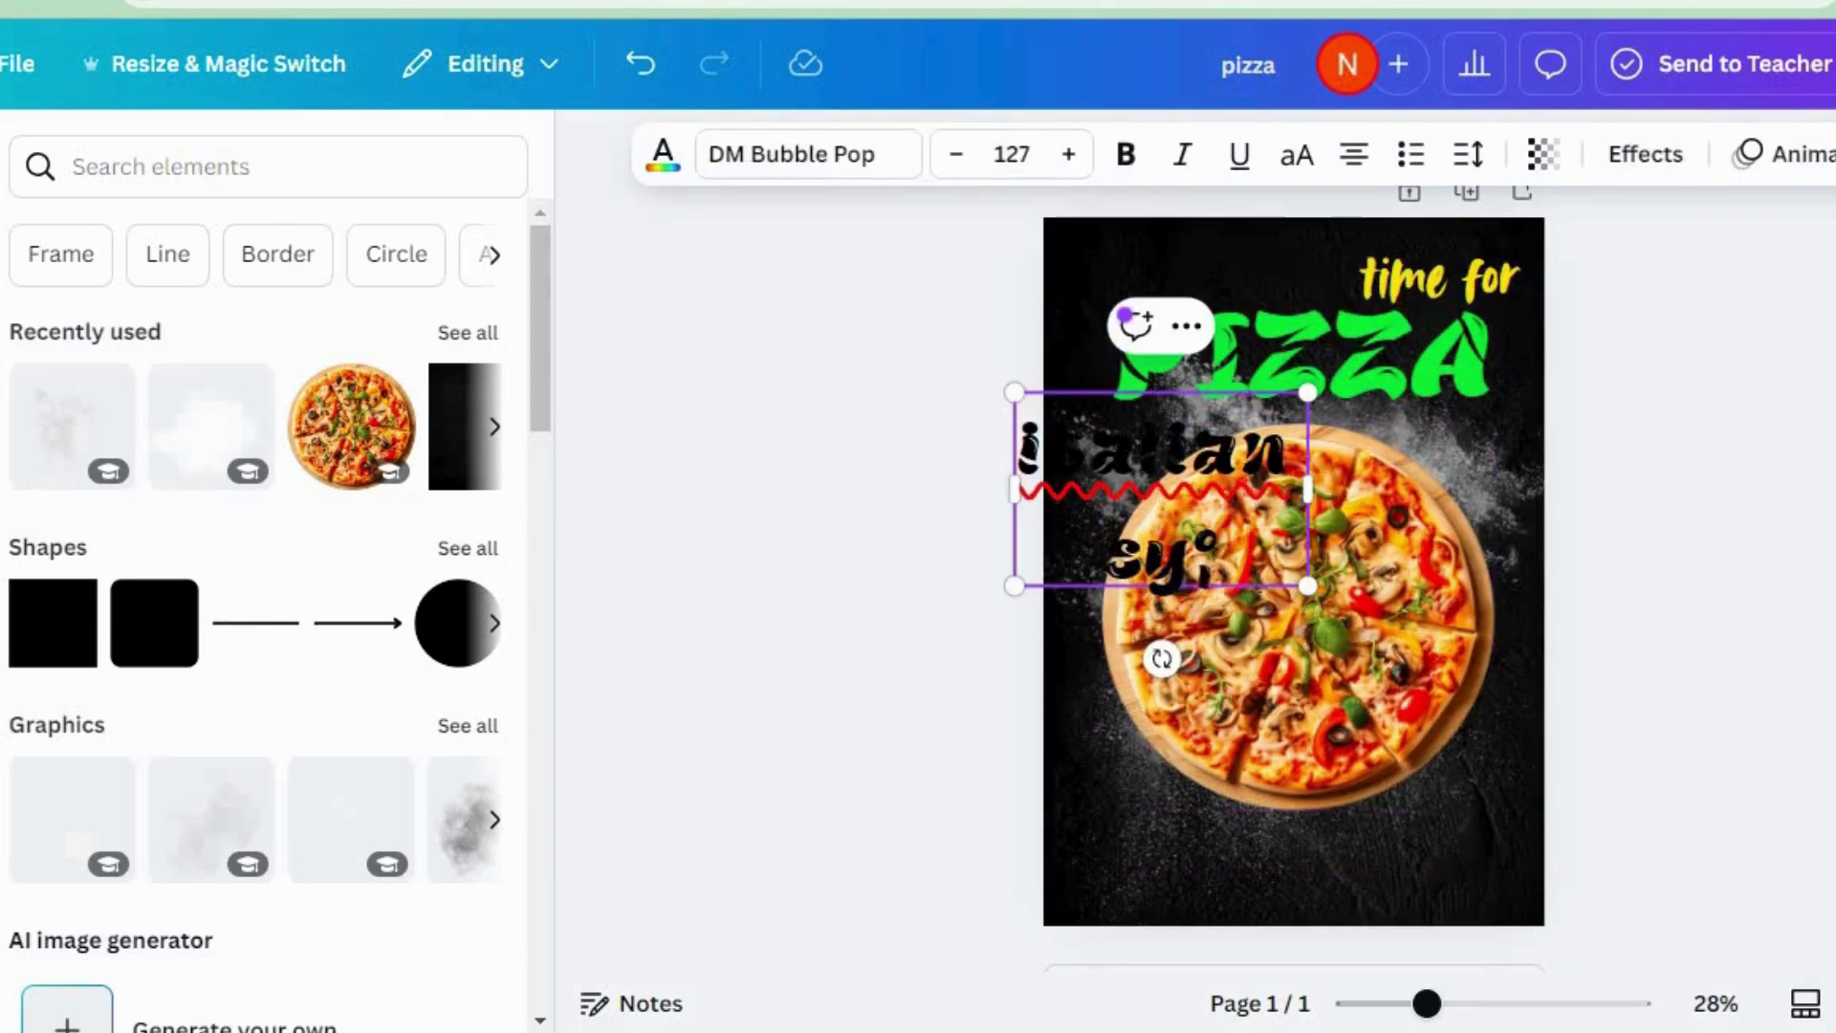
type("yle")
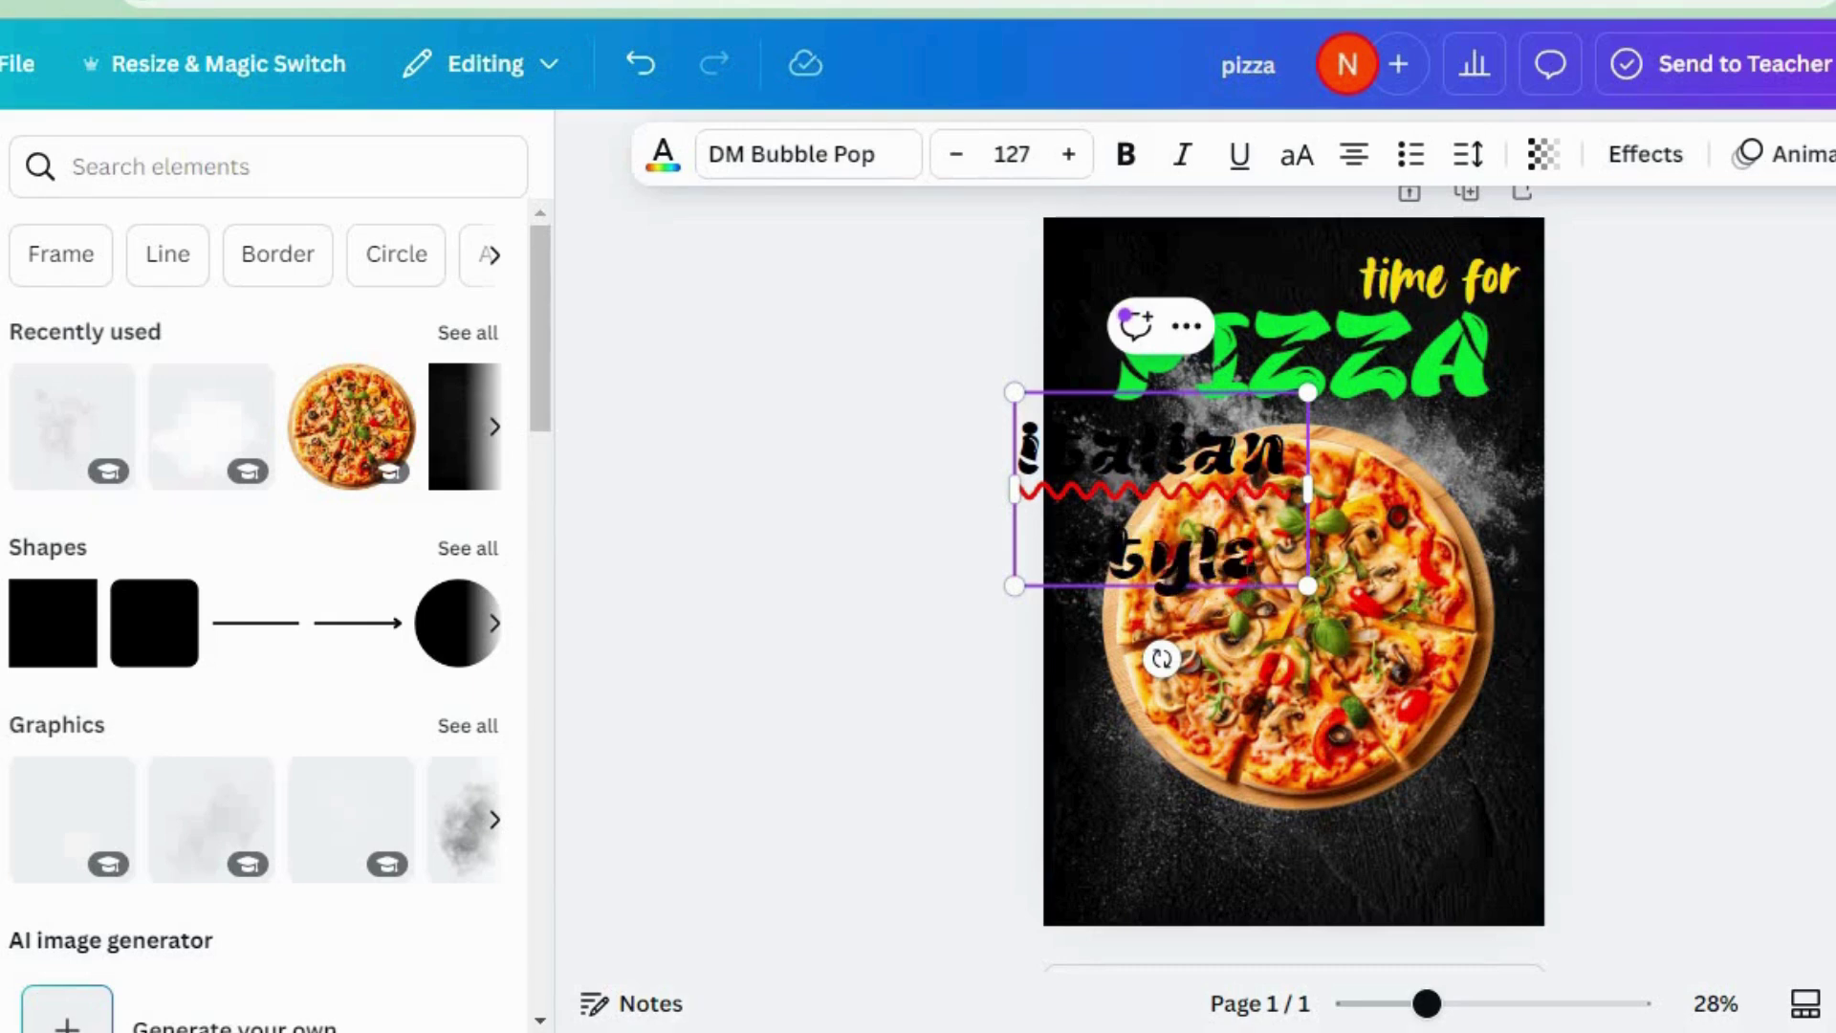
Colour the whole "italian style" text with the yellow document colour.
key("ctrl+a")
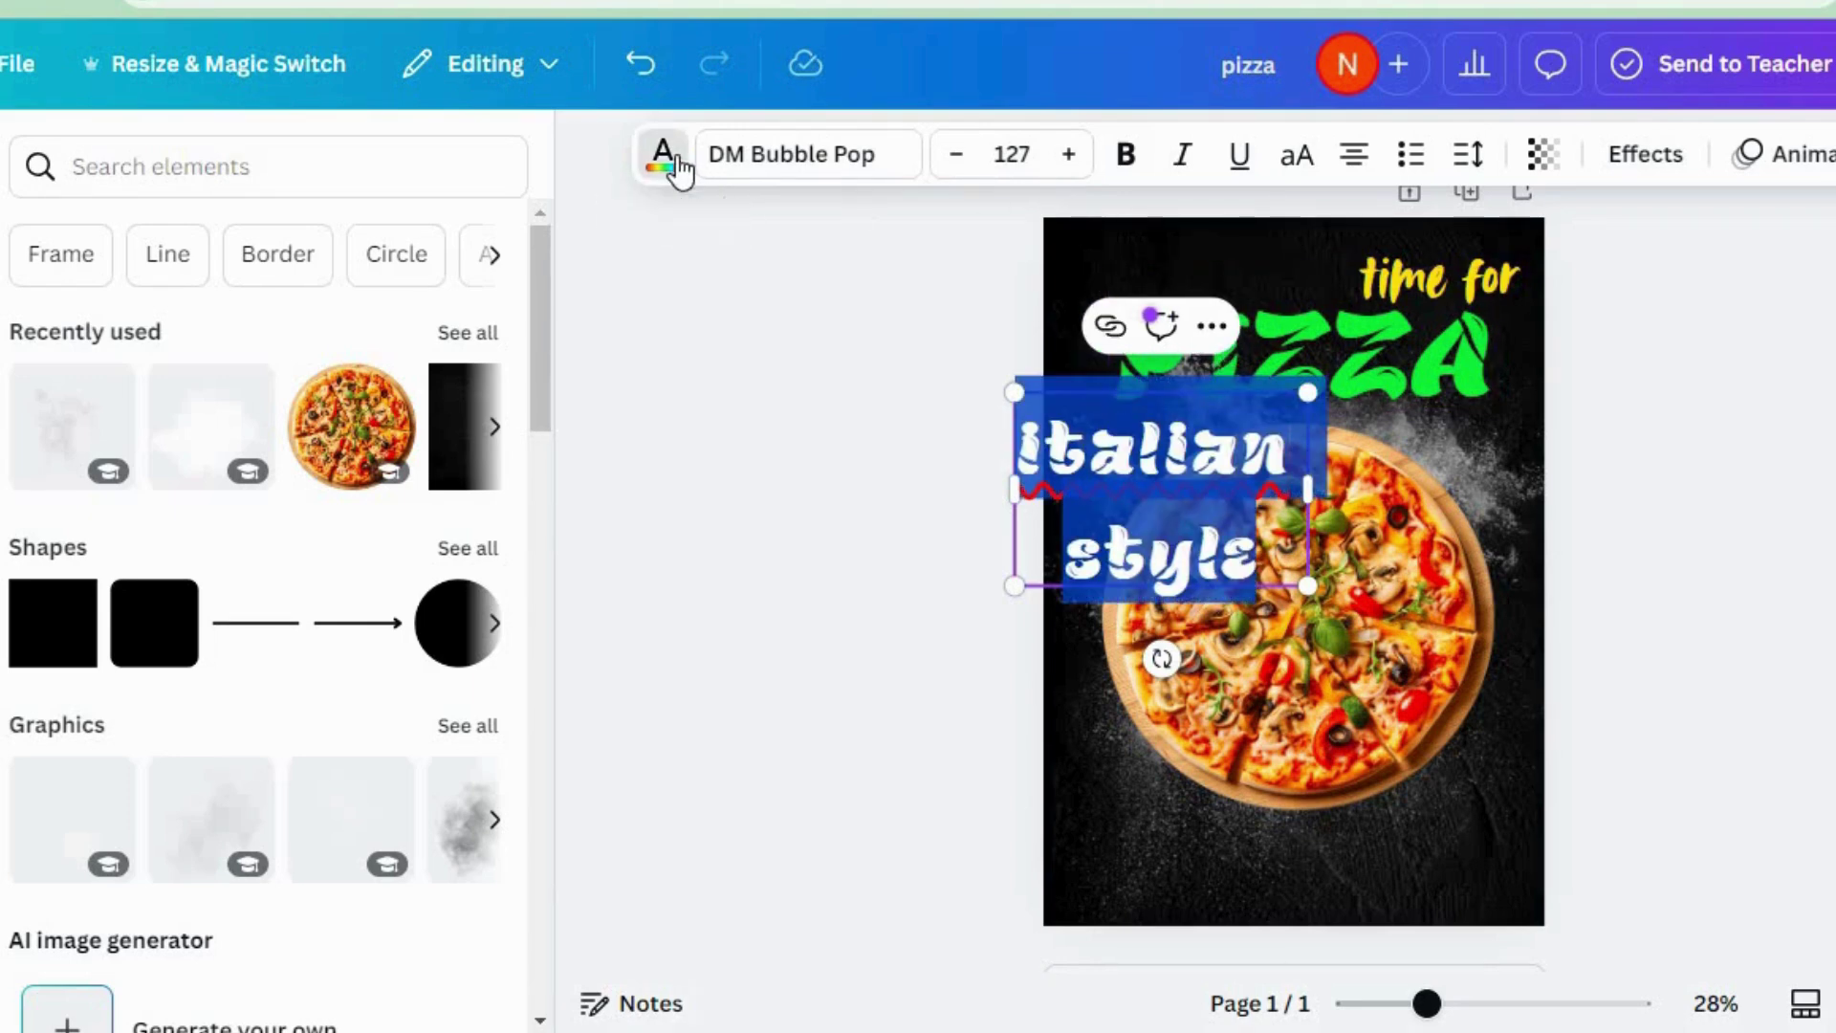
left_click(681, 170)
left_click(1785, 397)
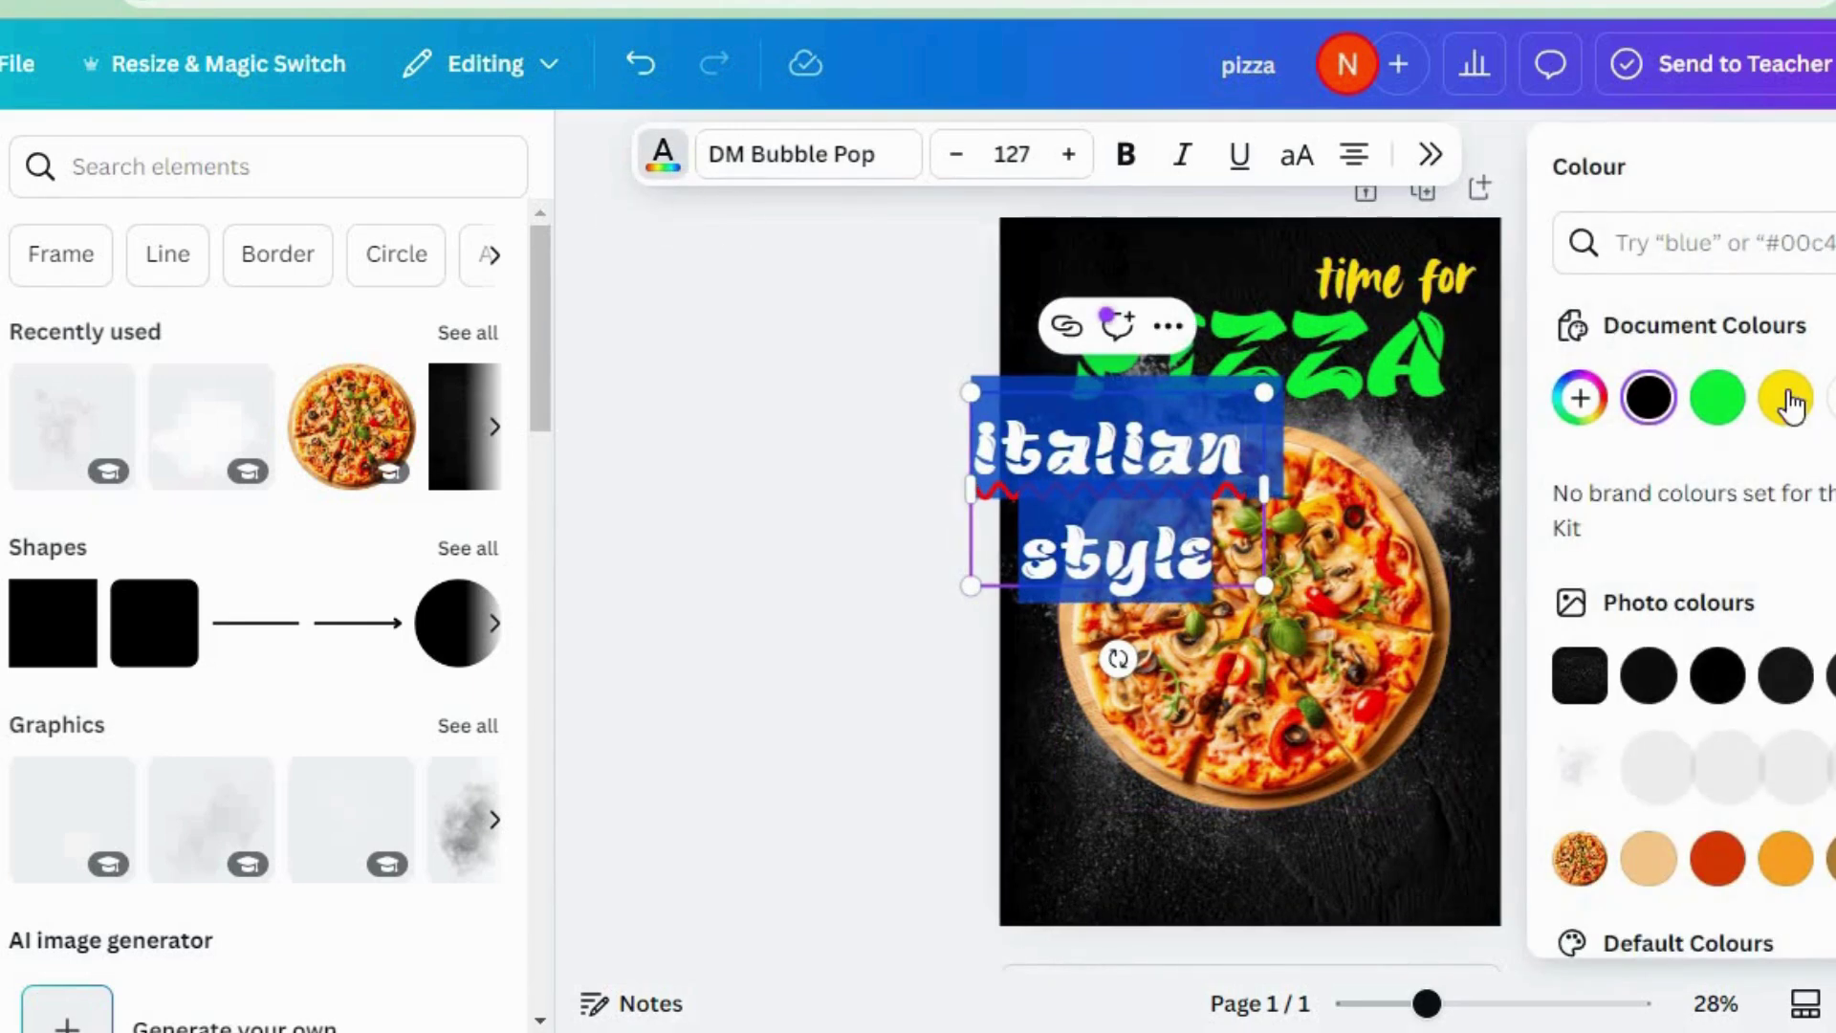
left_click(1356, 156)
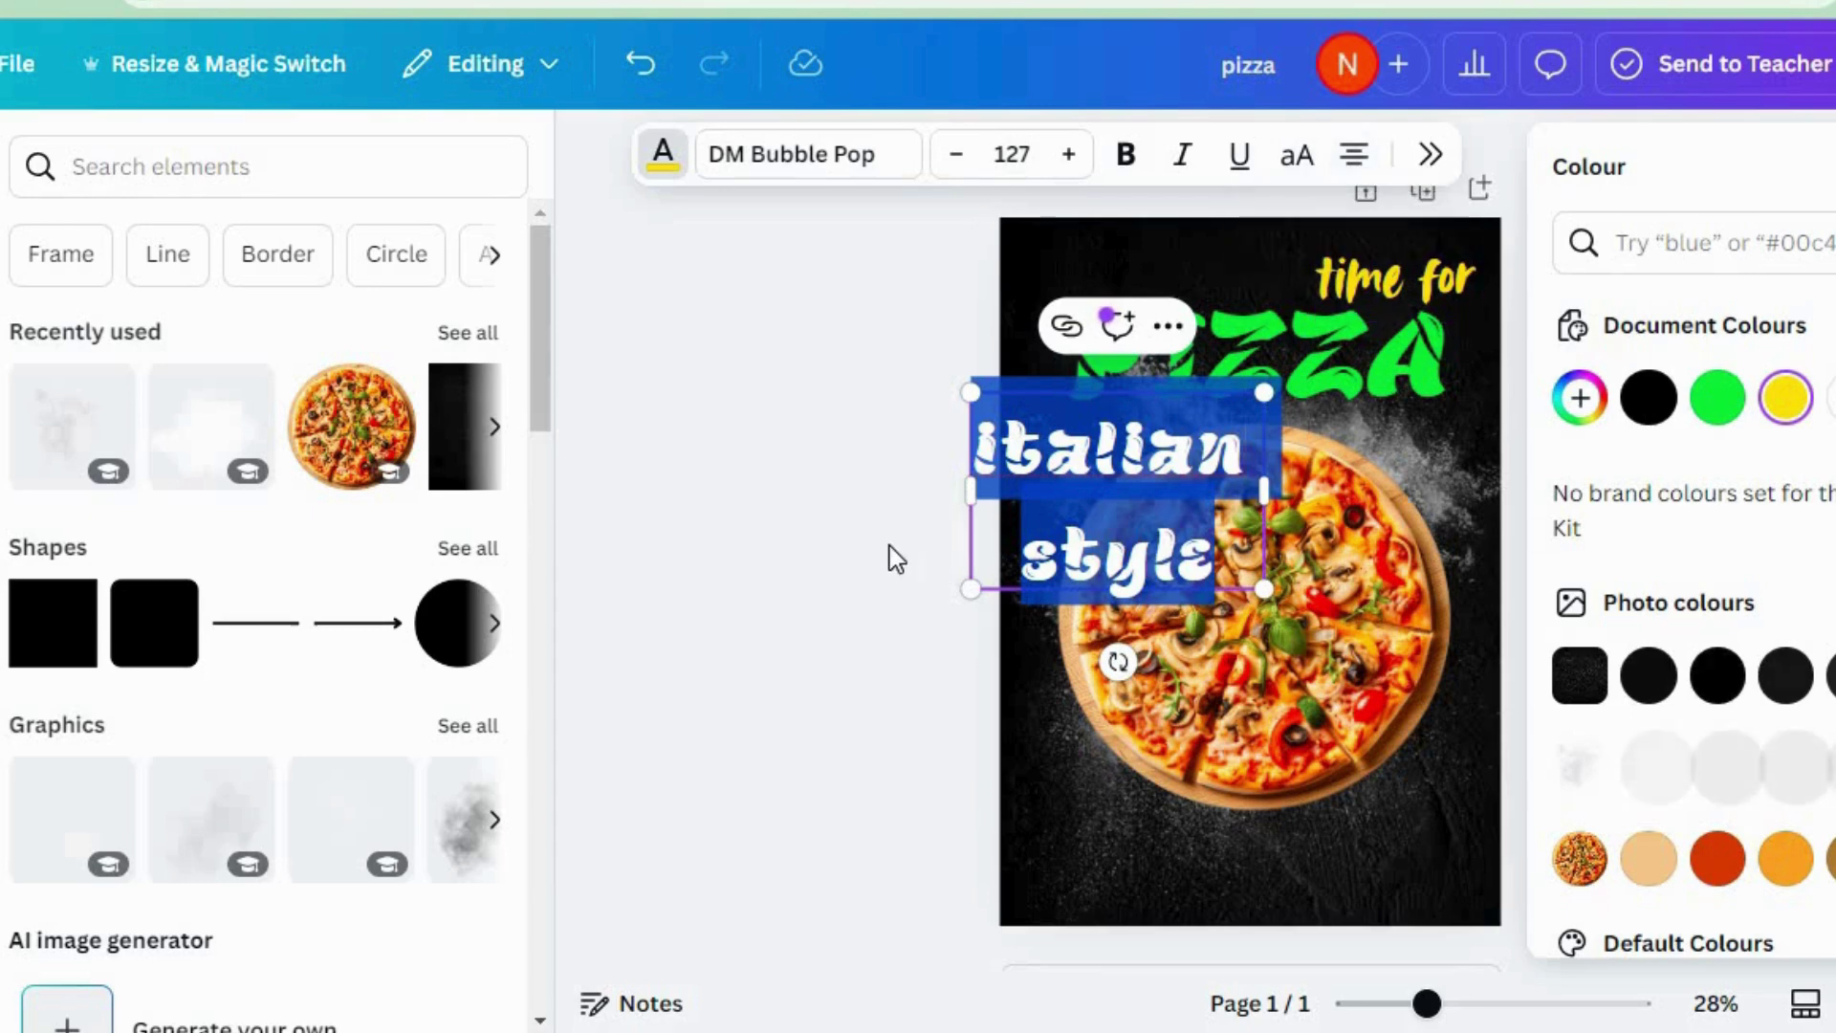
key("Escape")
Reduce the line spacing of "italian style" to 0.83 and move the text below the pizza at the poster's lower edge.
left_click(1467, 156)
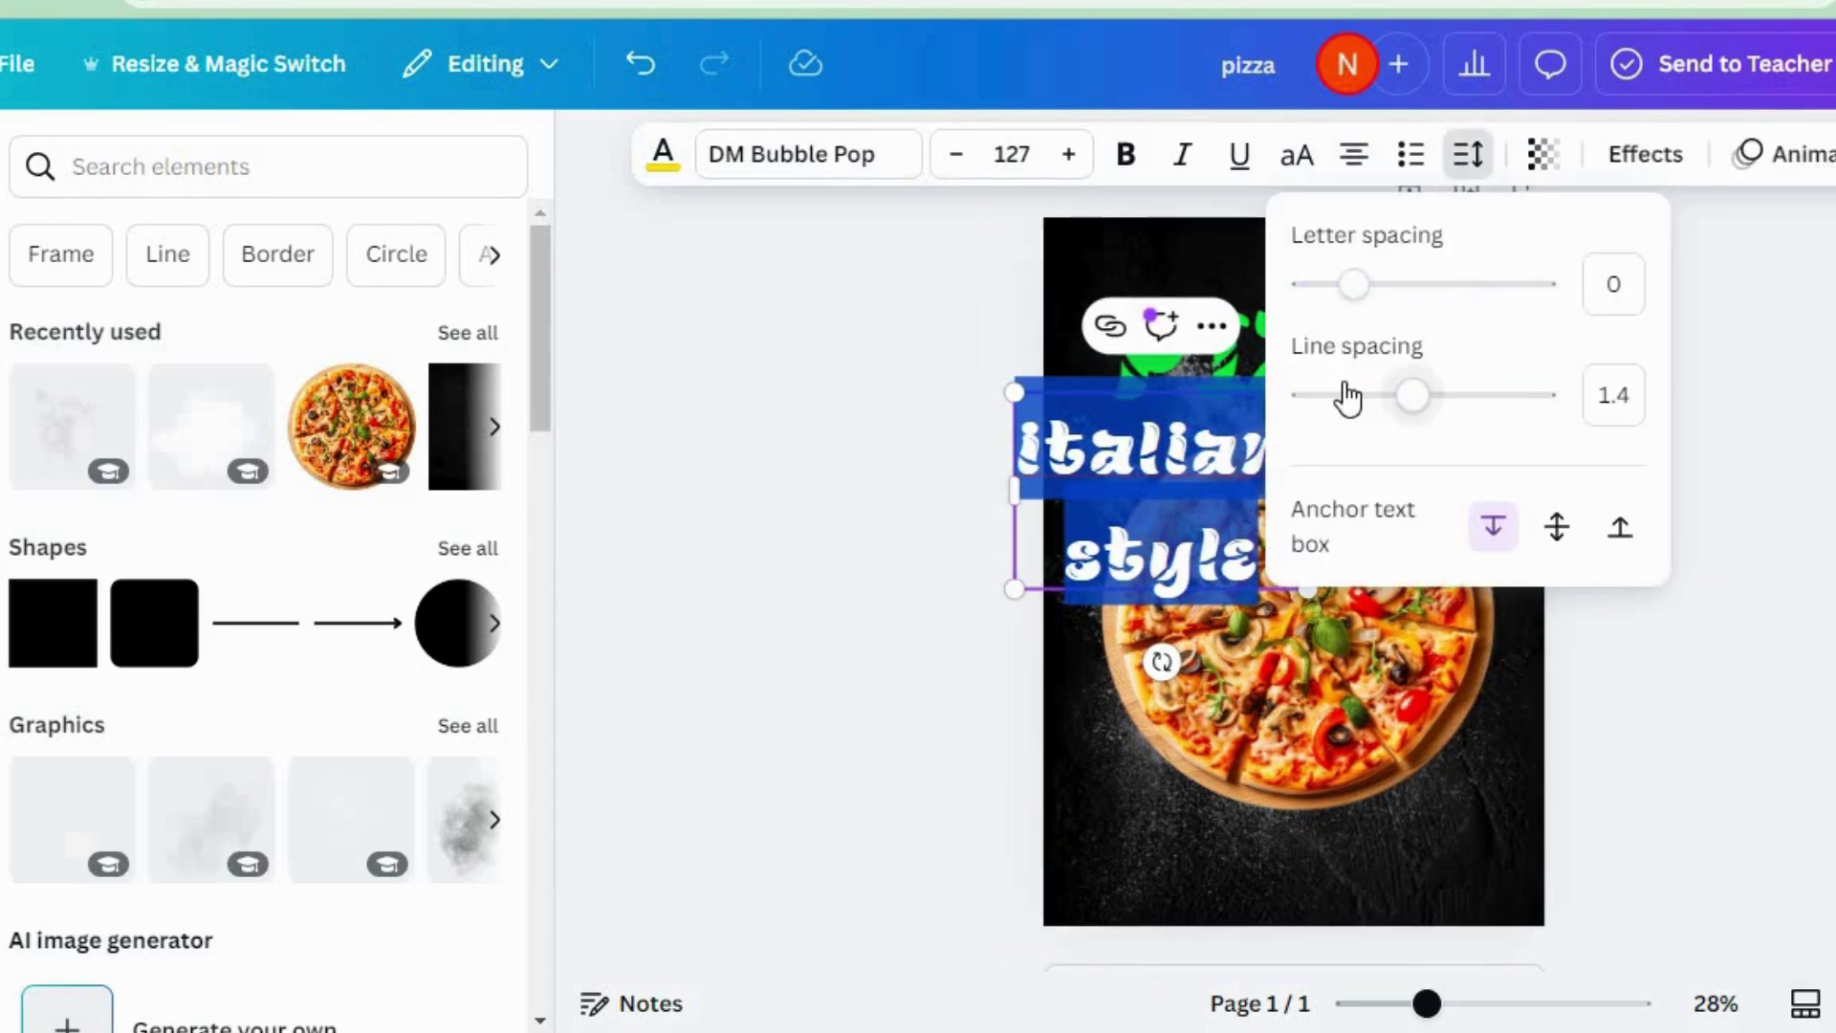
left_click(1346, 395)
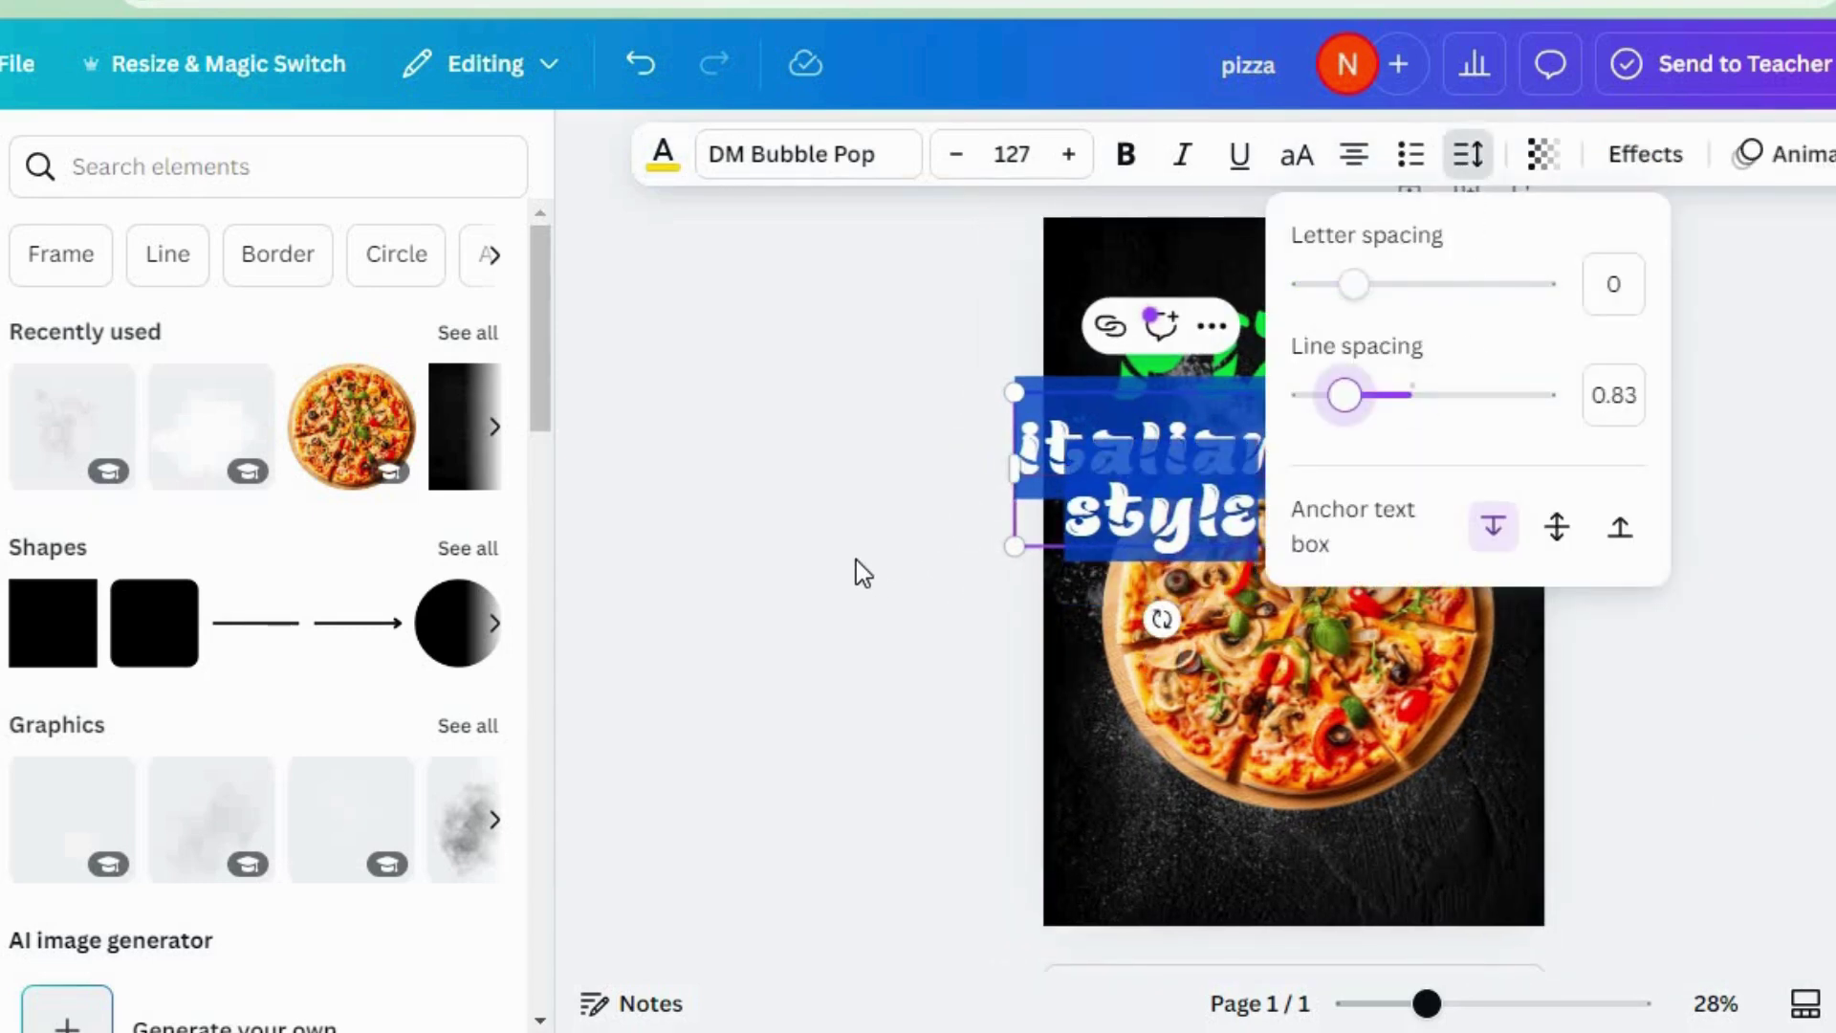
key("Escape")
key("Escape")
left_click_drag(1098, 503, 1151, 884)
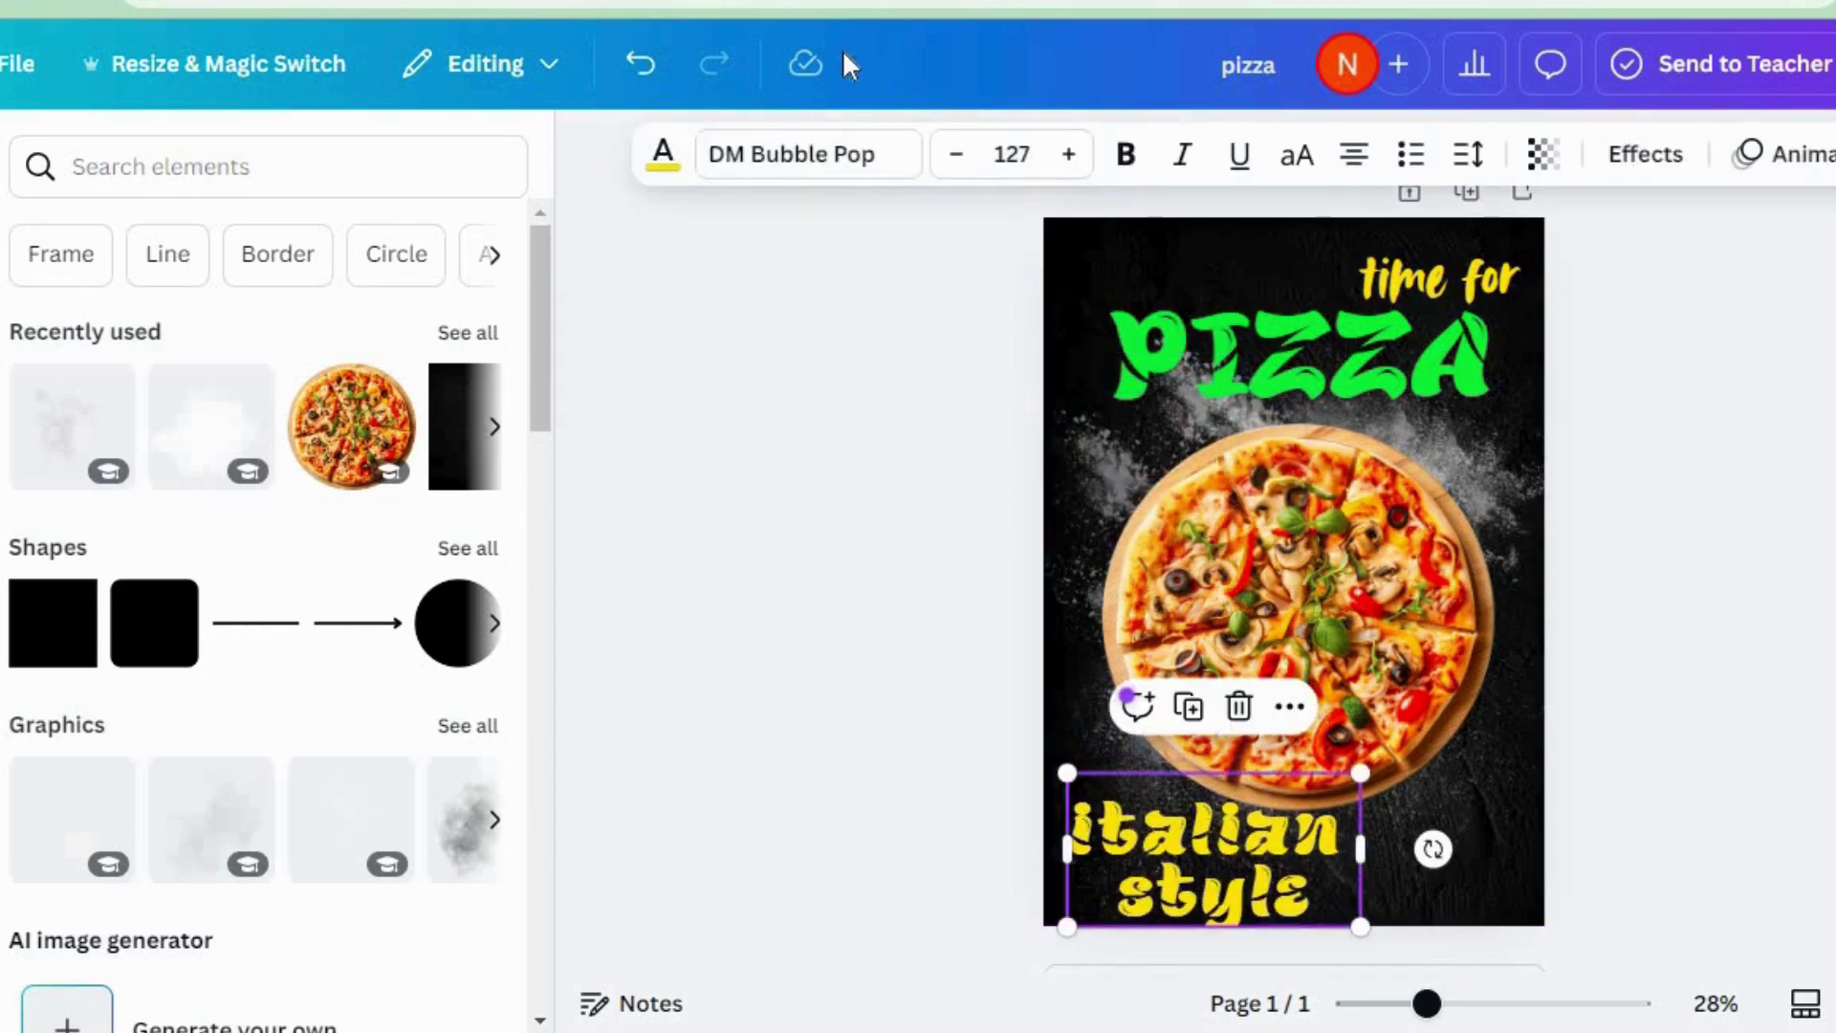
Set the font of the "italian style" text to Faithful from the recently used fonts.
left_click(804, 155)
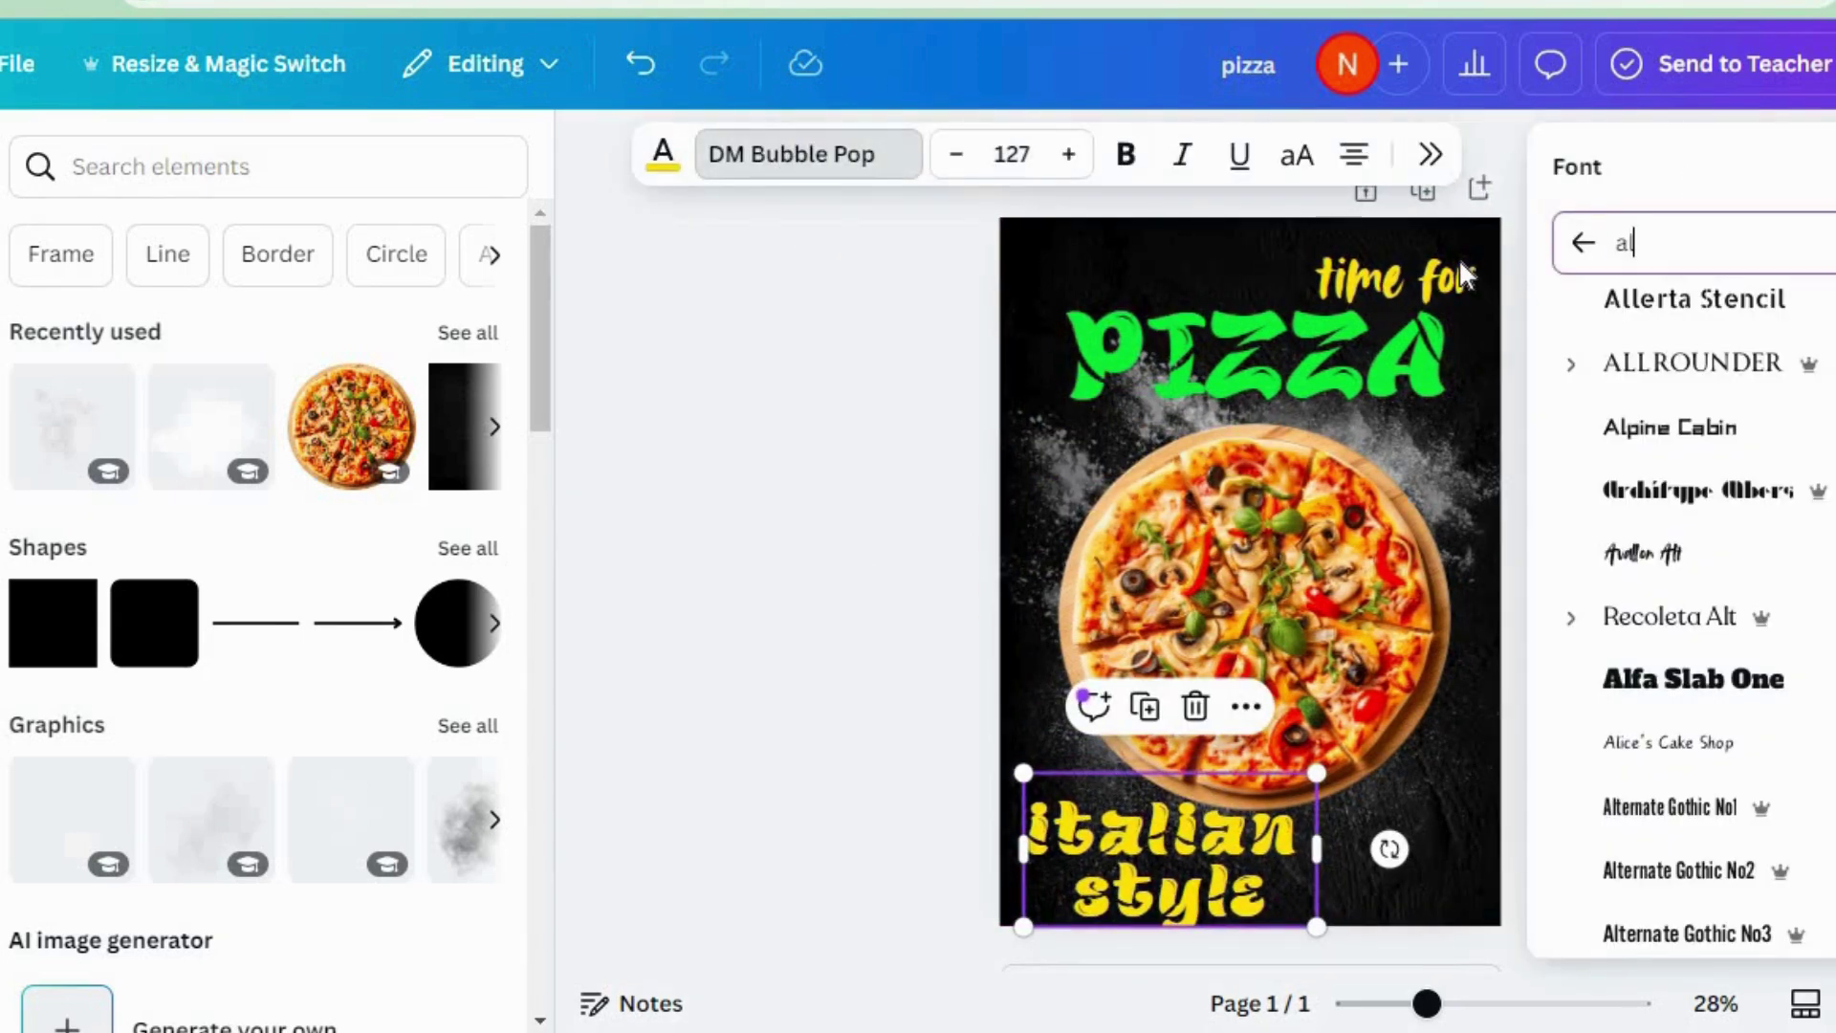
left_click(1583, 242)
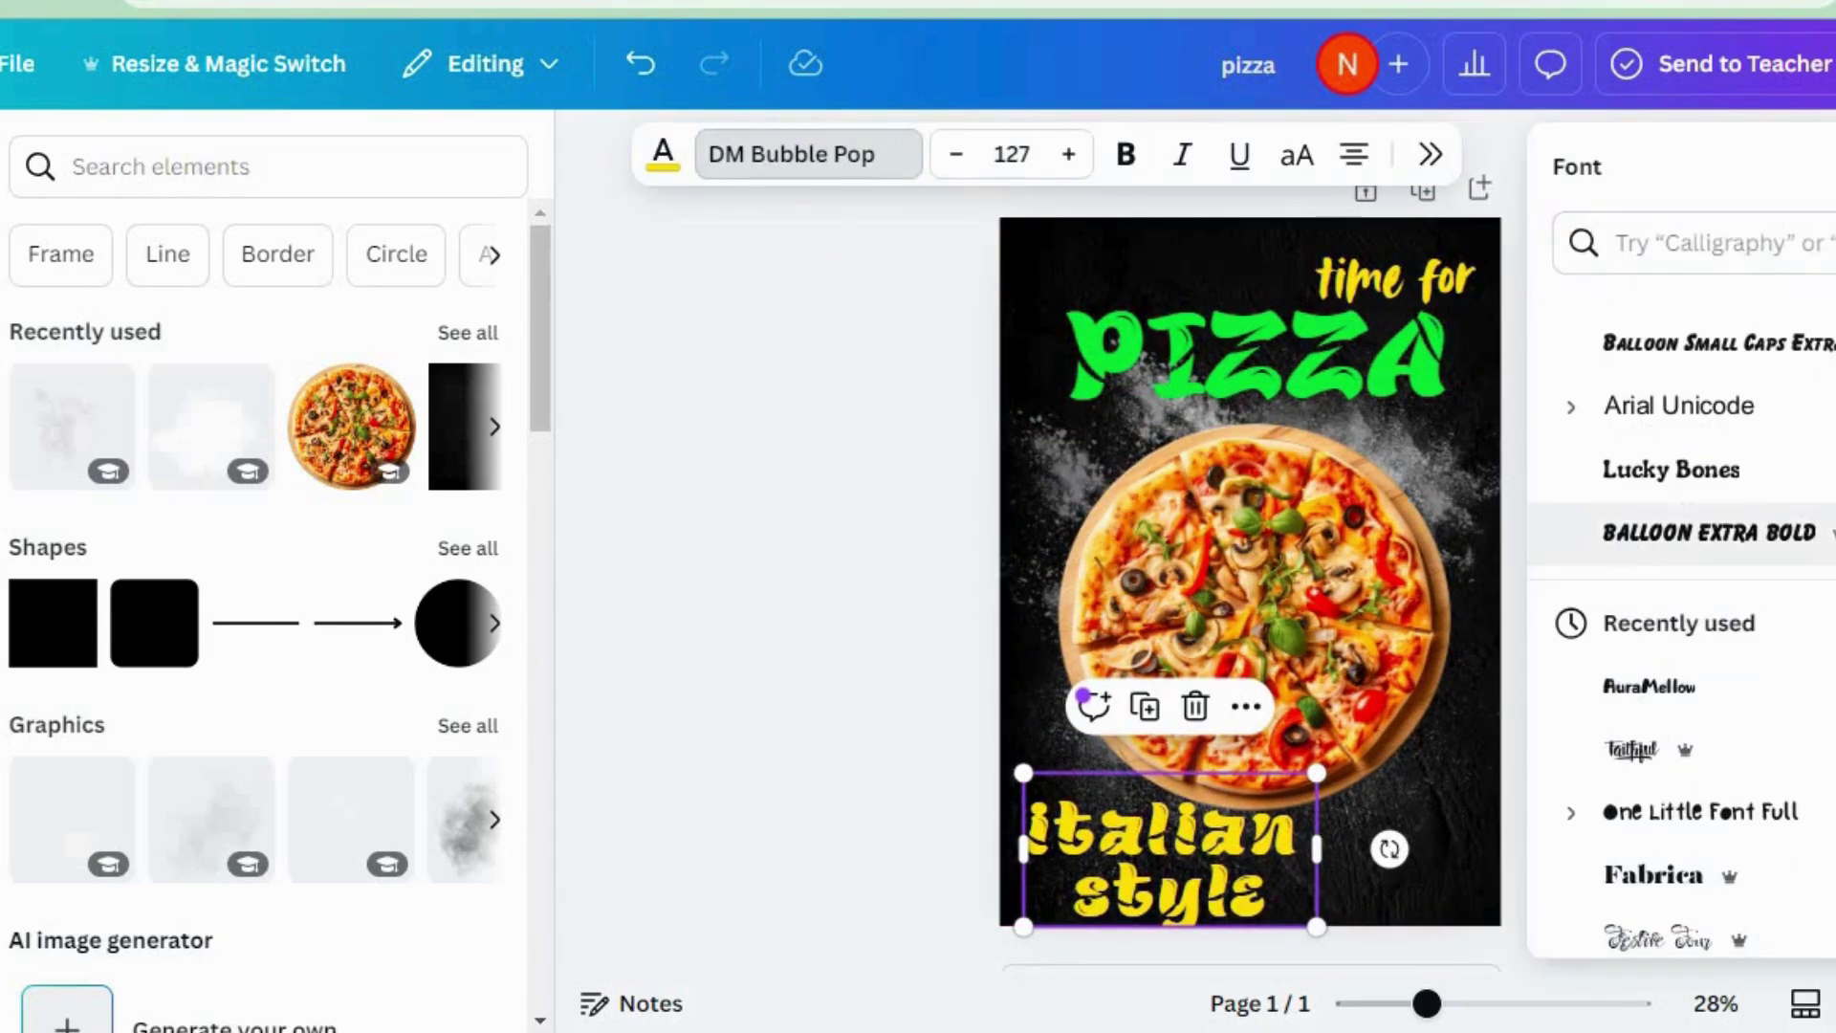
left_click(1630, 765)
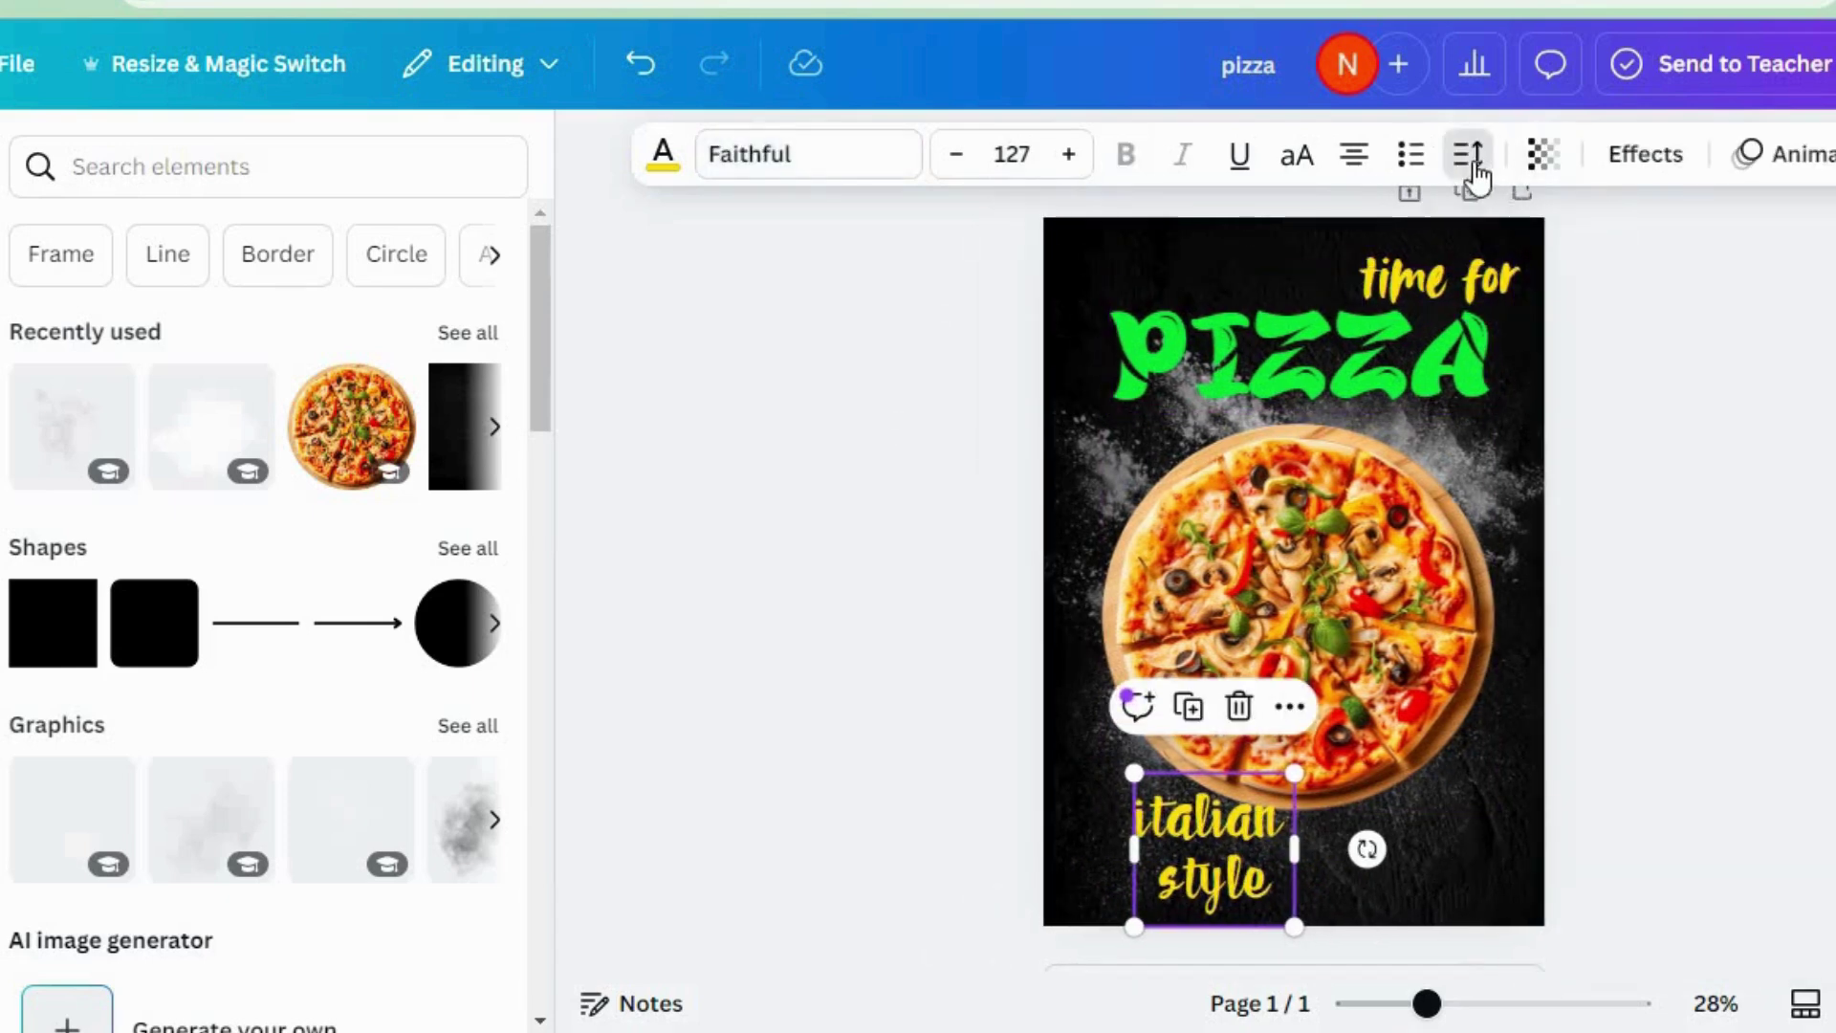
Tighten the line spacing of "italian style" to 0.7 and move the text into the poster's lower left corner.
left_click(1474, 165)
left_click_drag(1342, 398, 1329, 398)
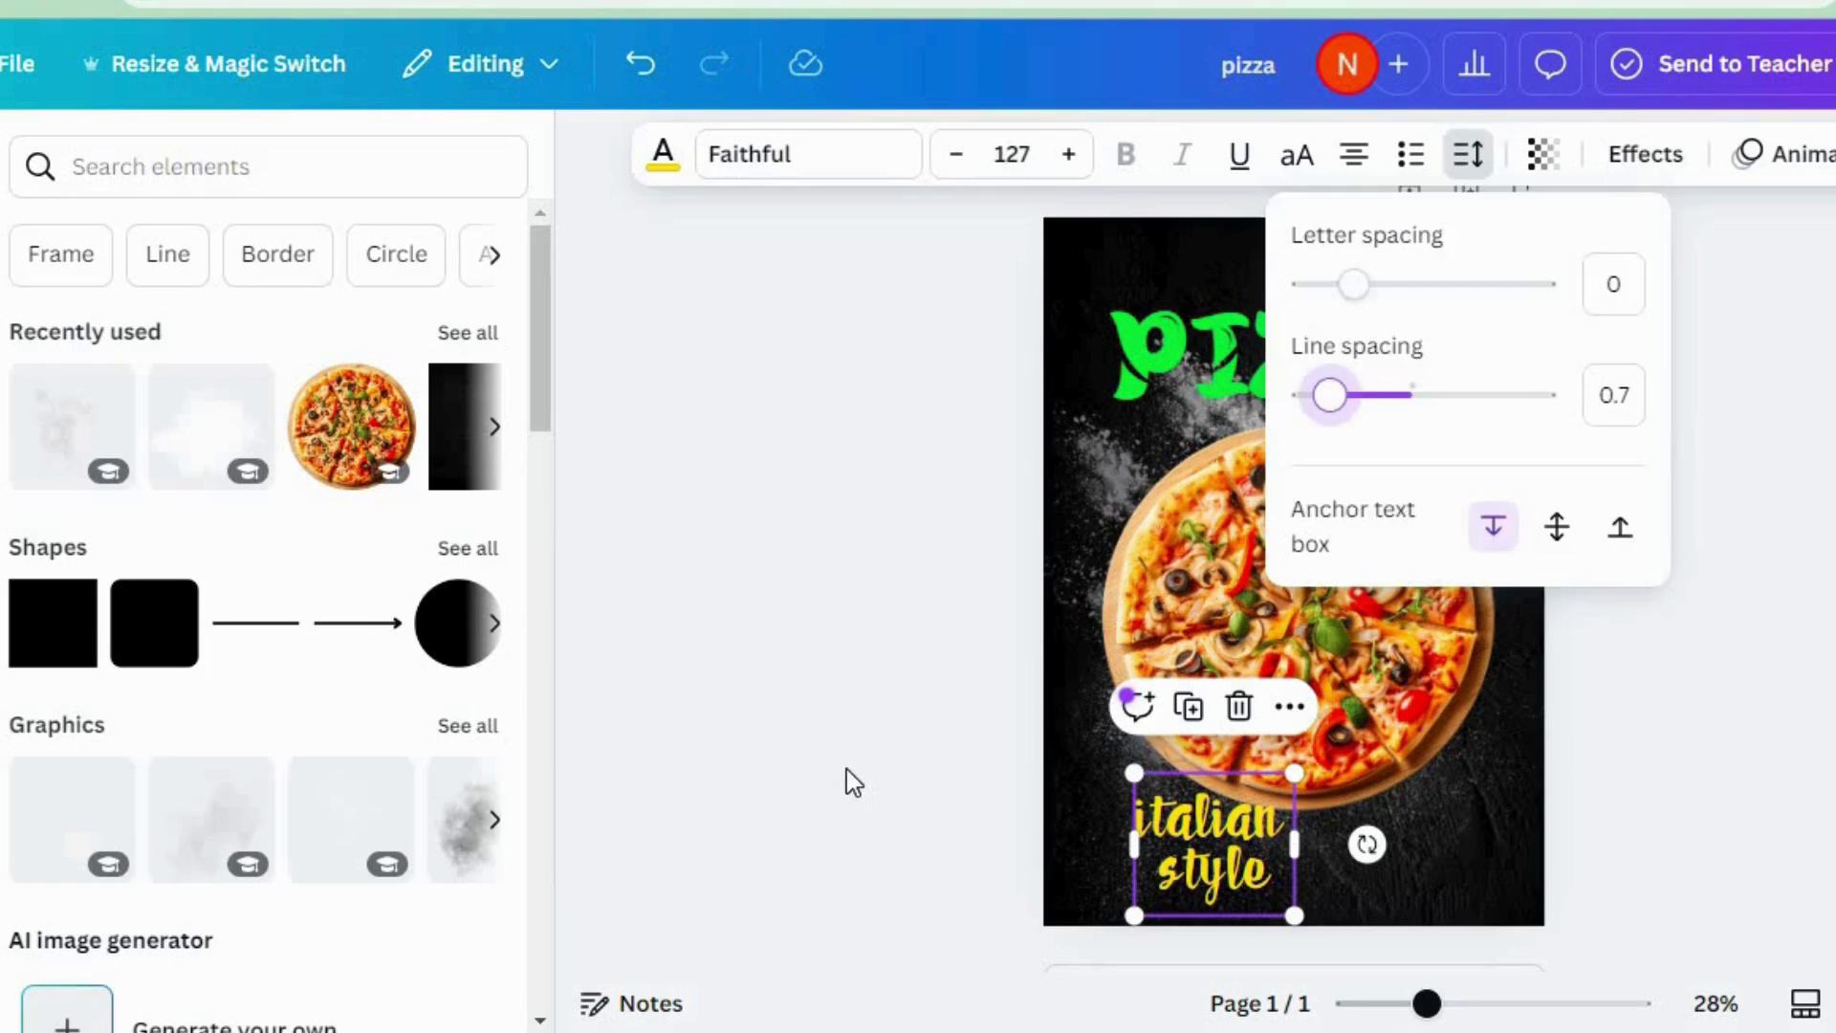
key("Escape")
left_click_drag(1188, 828, 1132, 842)
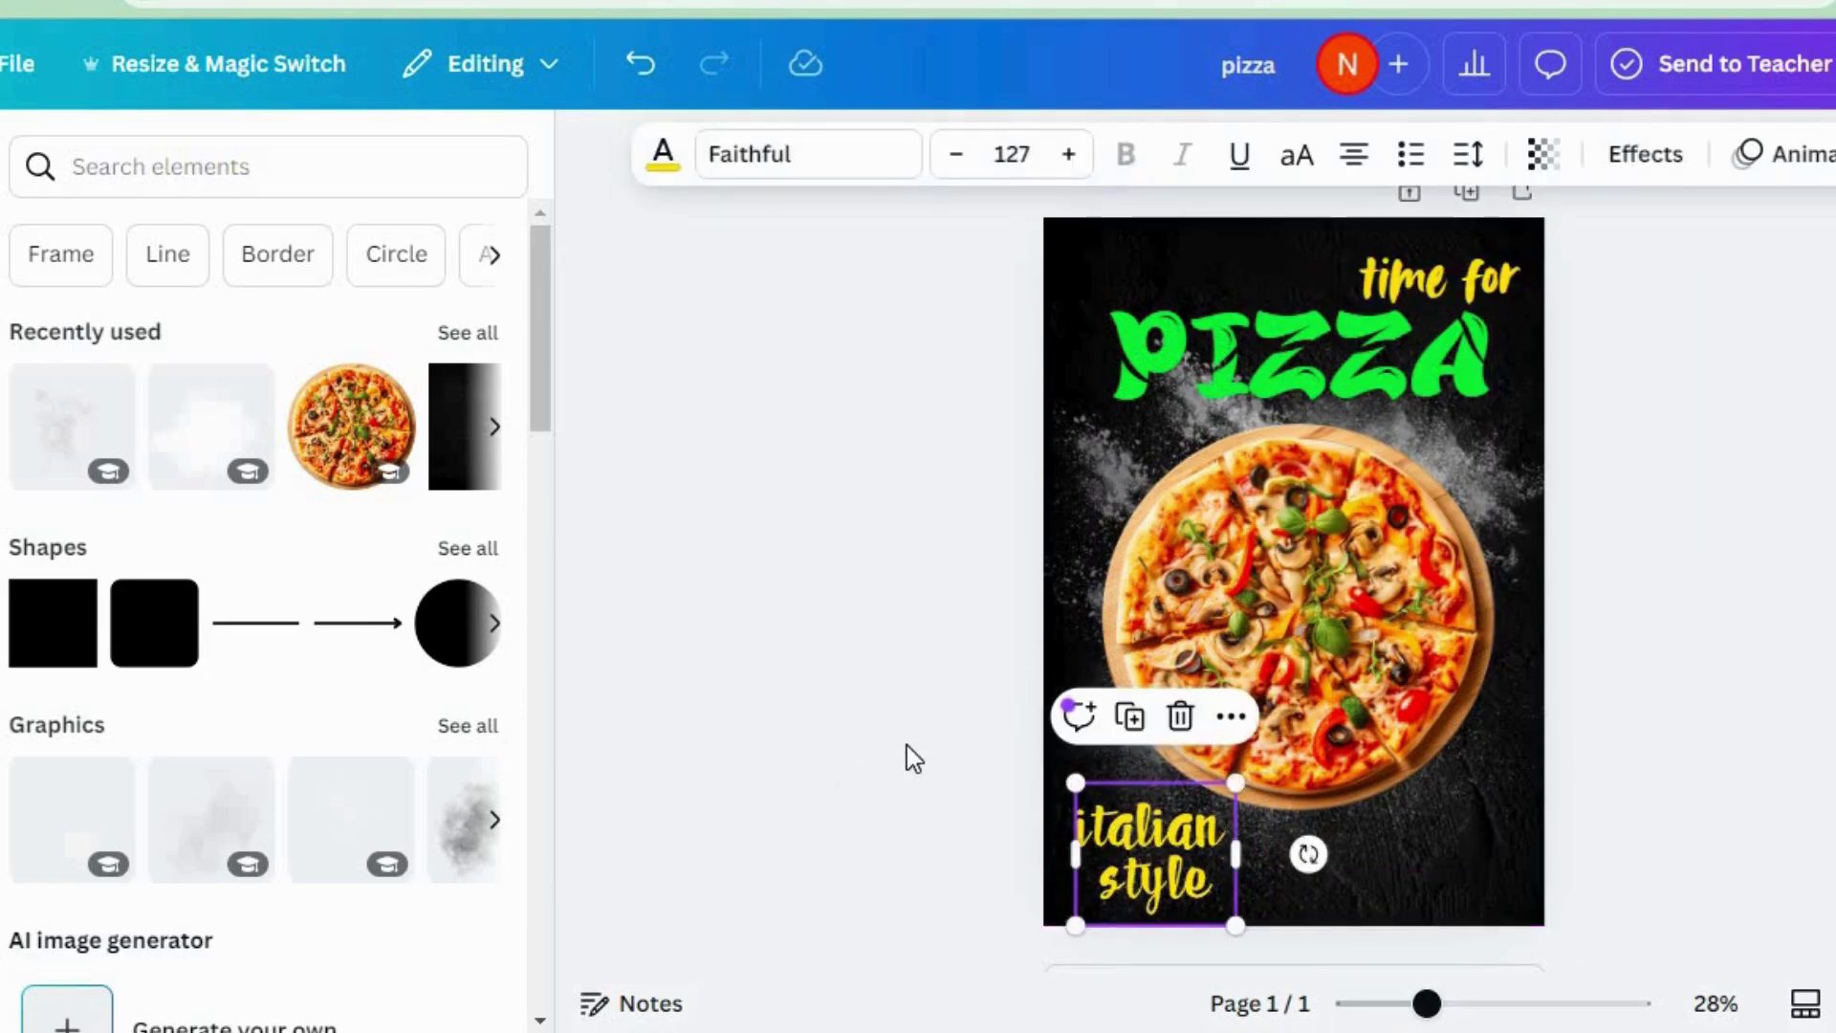
left_click(907, 744)
Search the elements for "italian flag" and add the round flag graphic to the poster.
left_click(276, 167)
type("i")
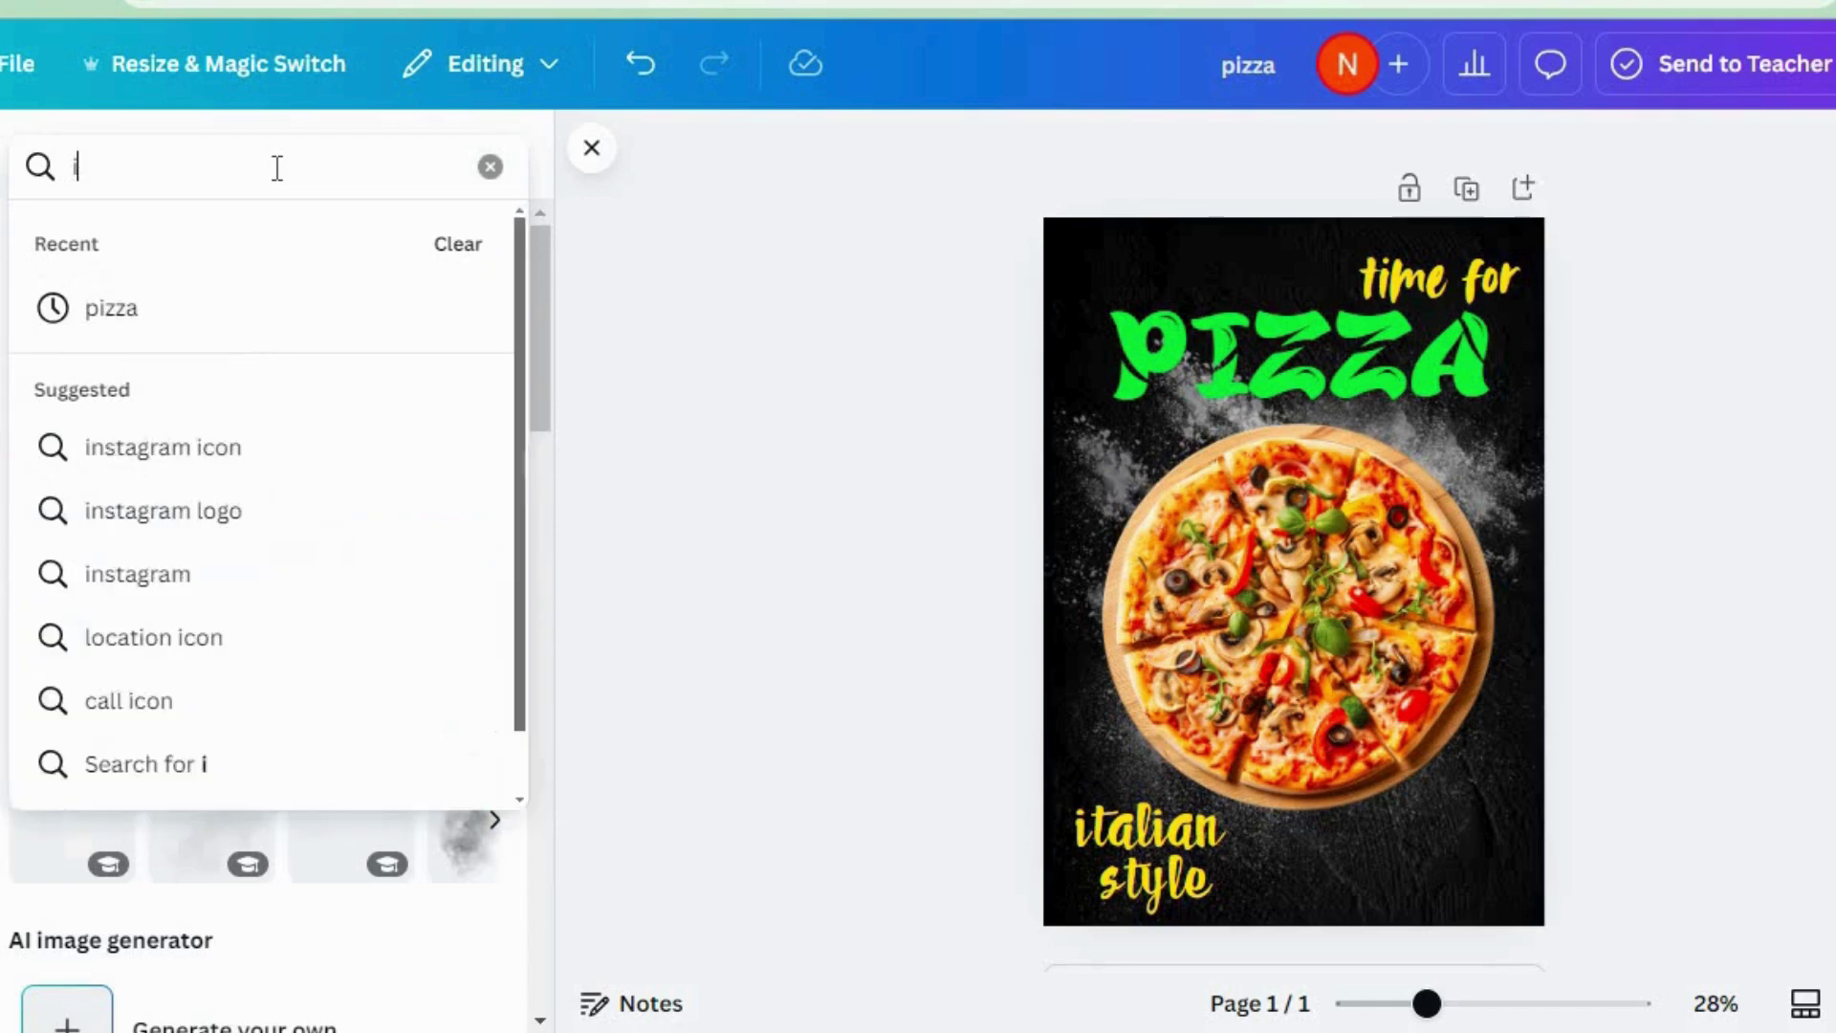
type("talian flag")
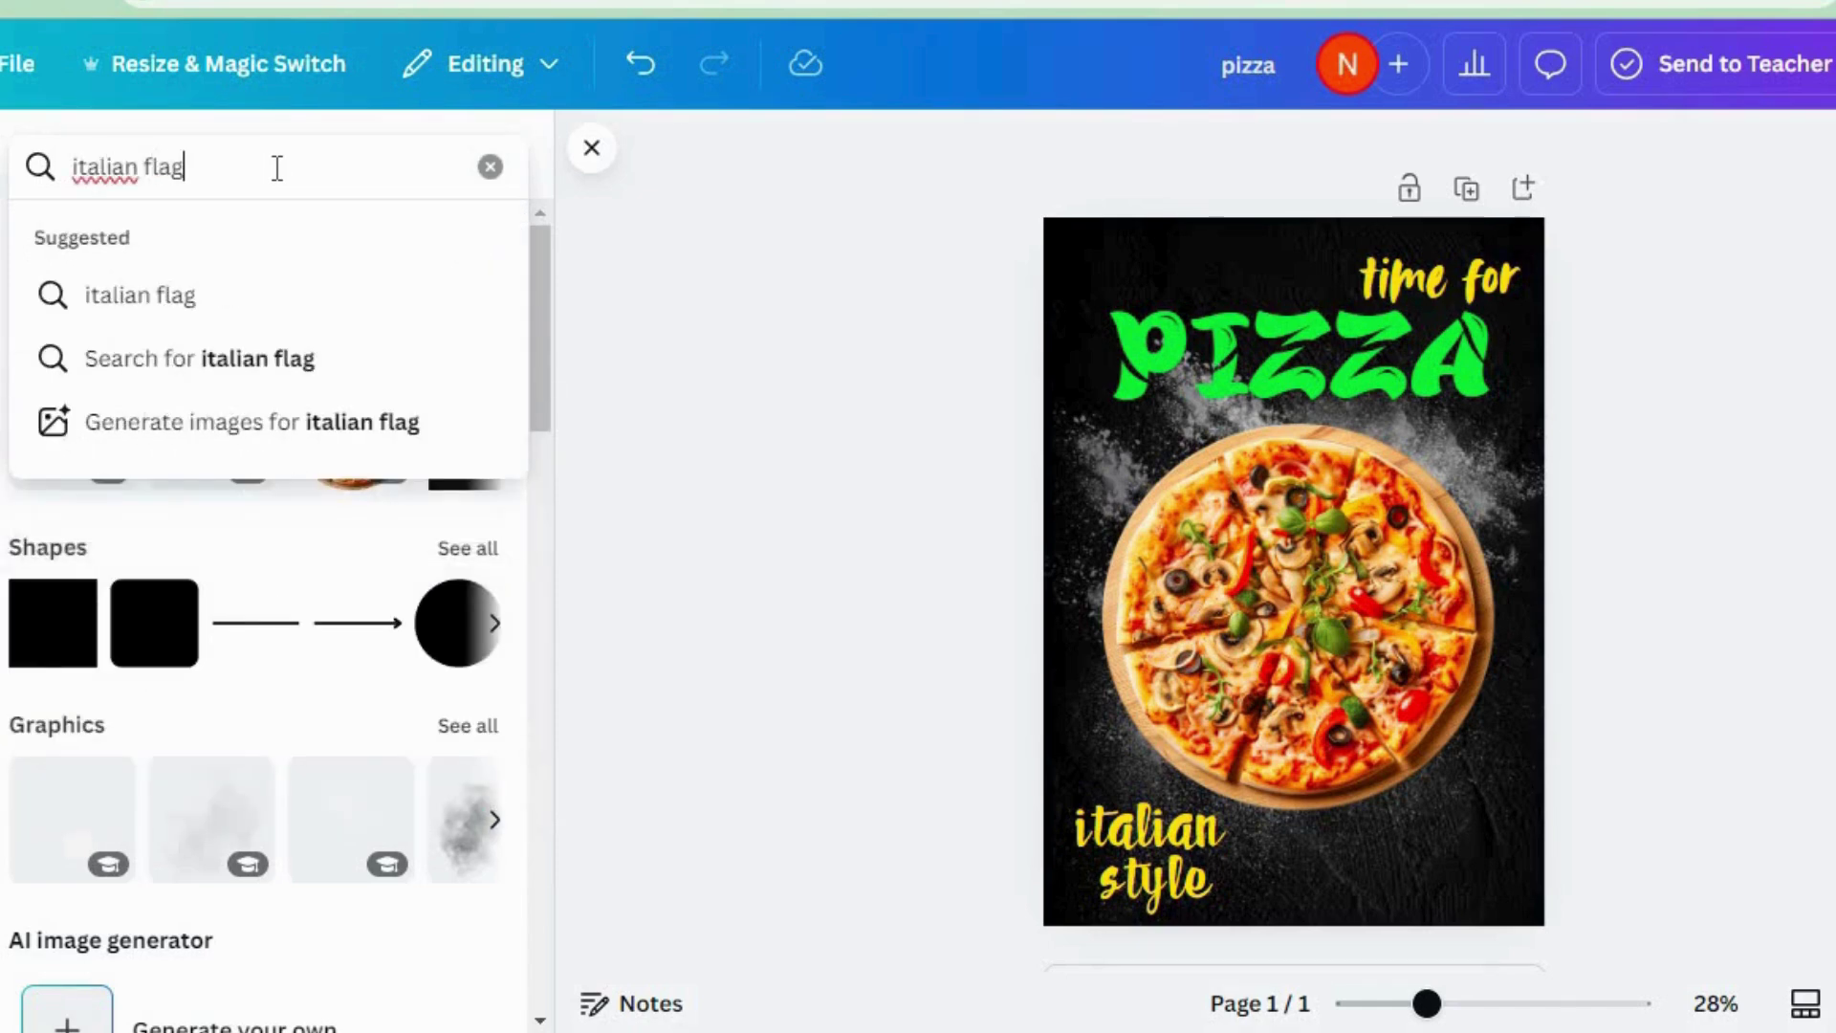
key("Return")
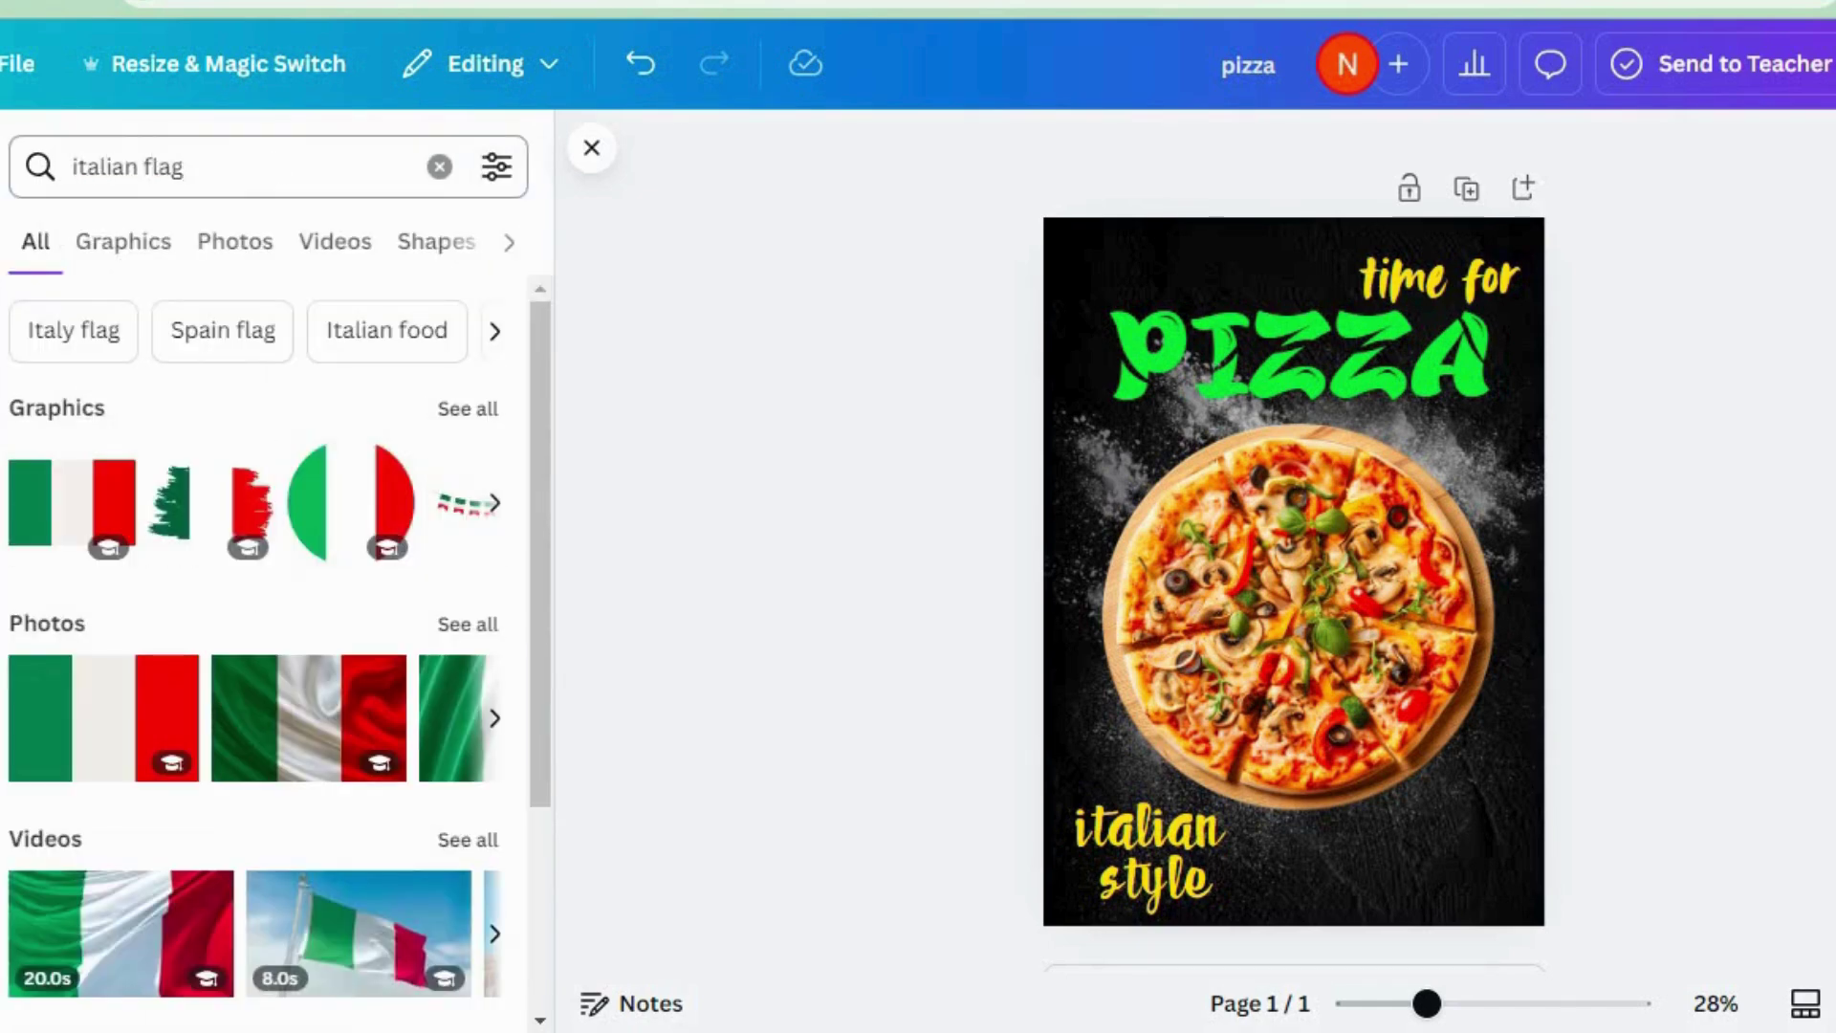
left_click(340, 504)
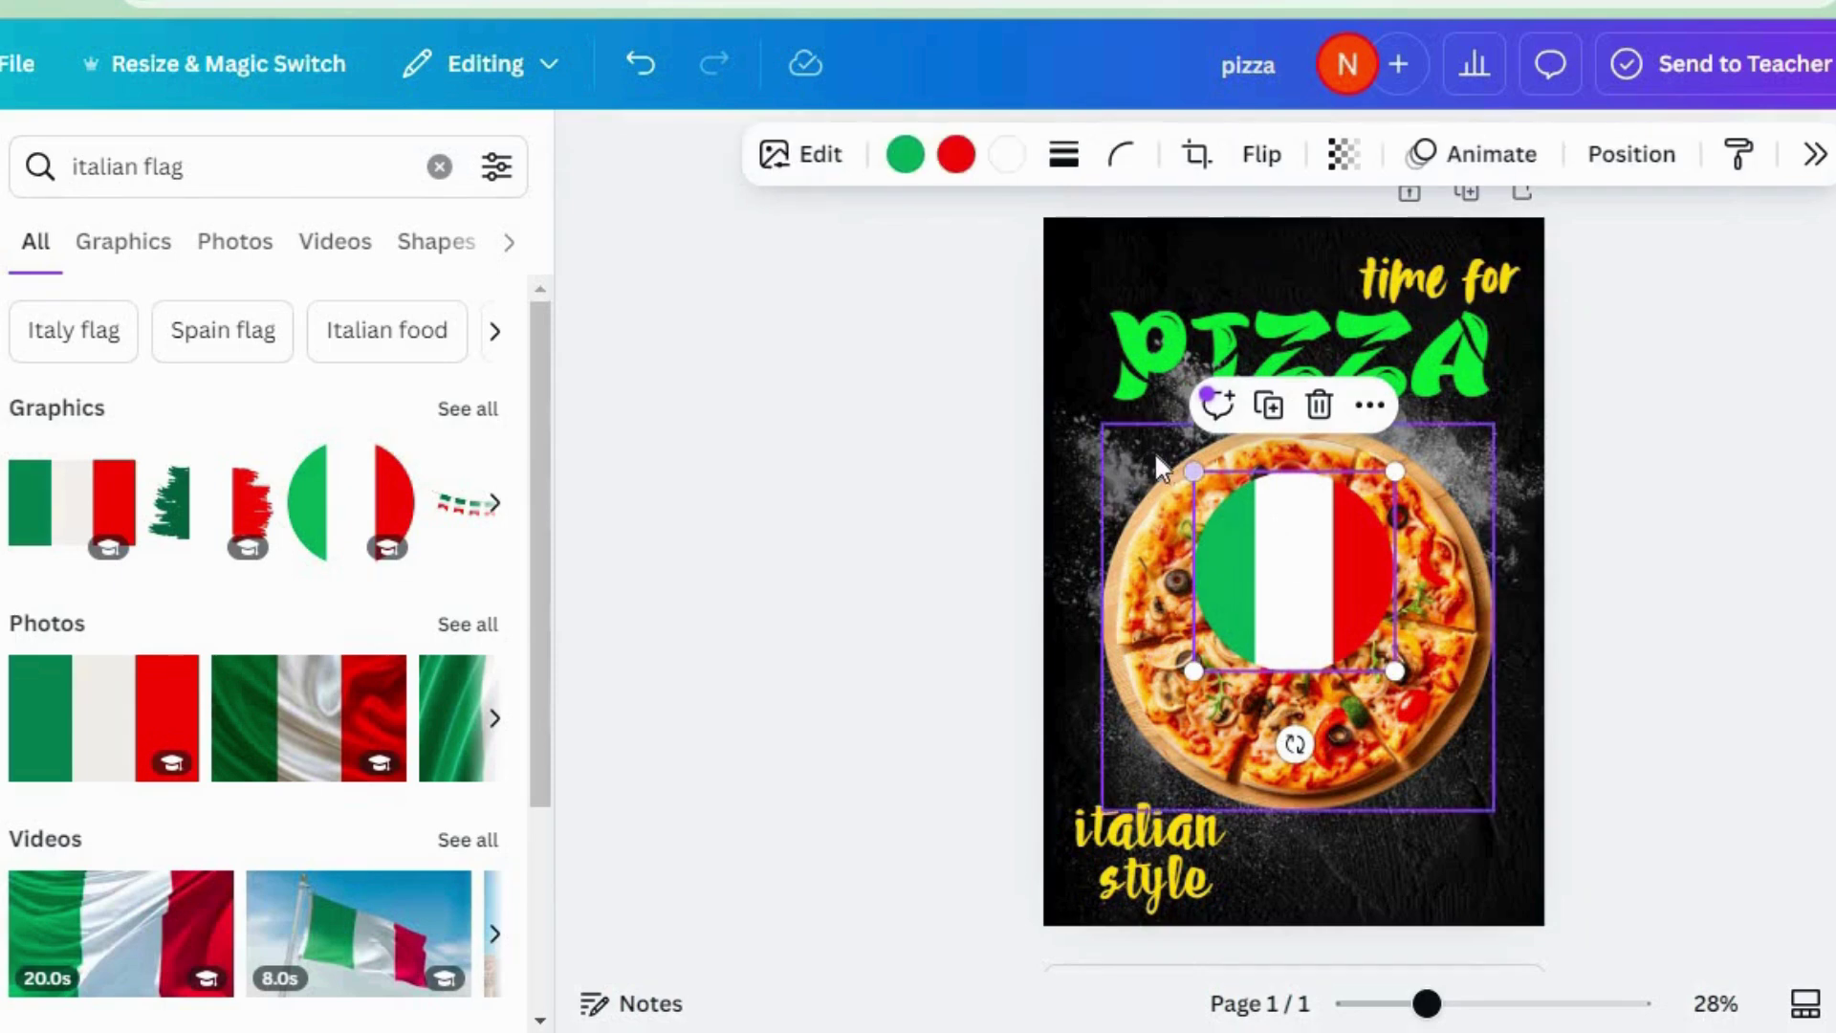
Shrink the round Italian flag and place it directly right of the "italian style" text.
left_click_drag(1155, 451, 1274, 548)
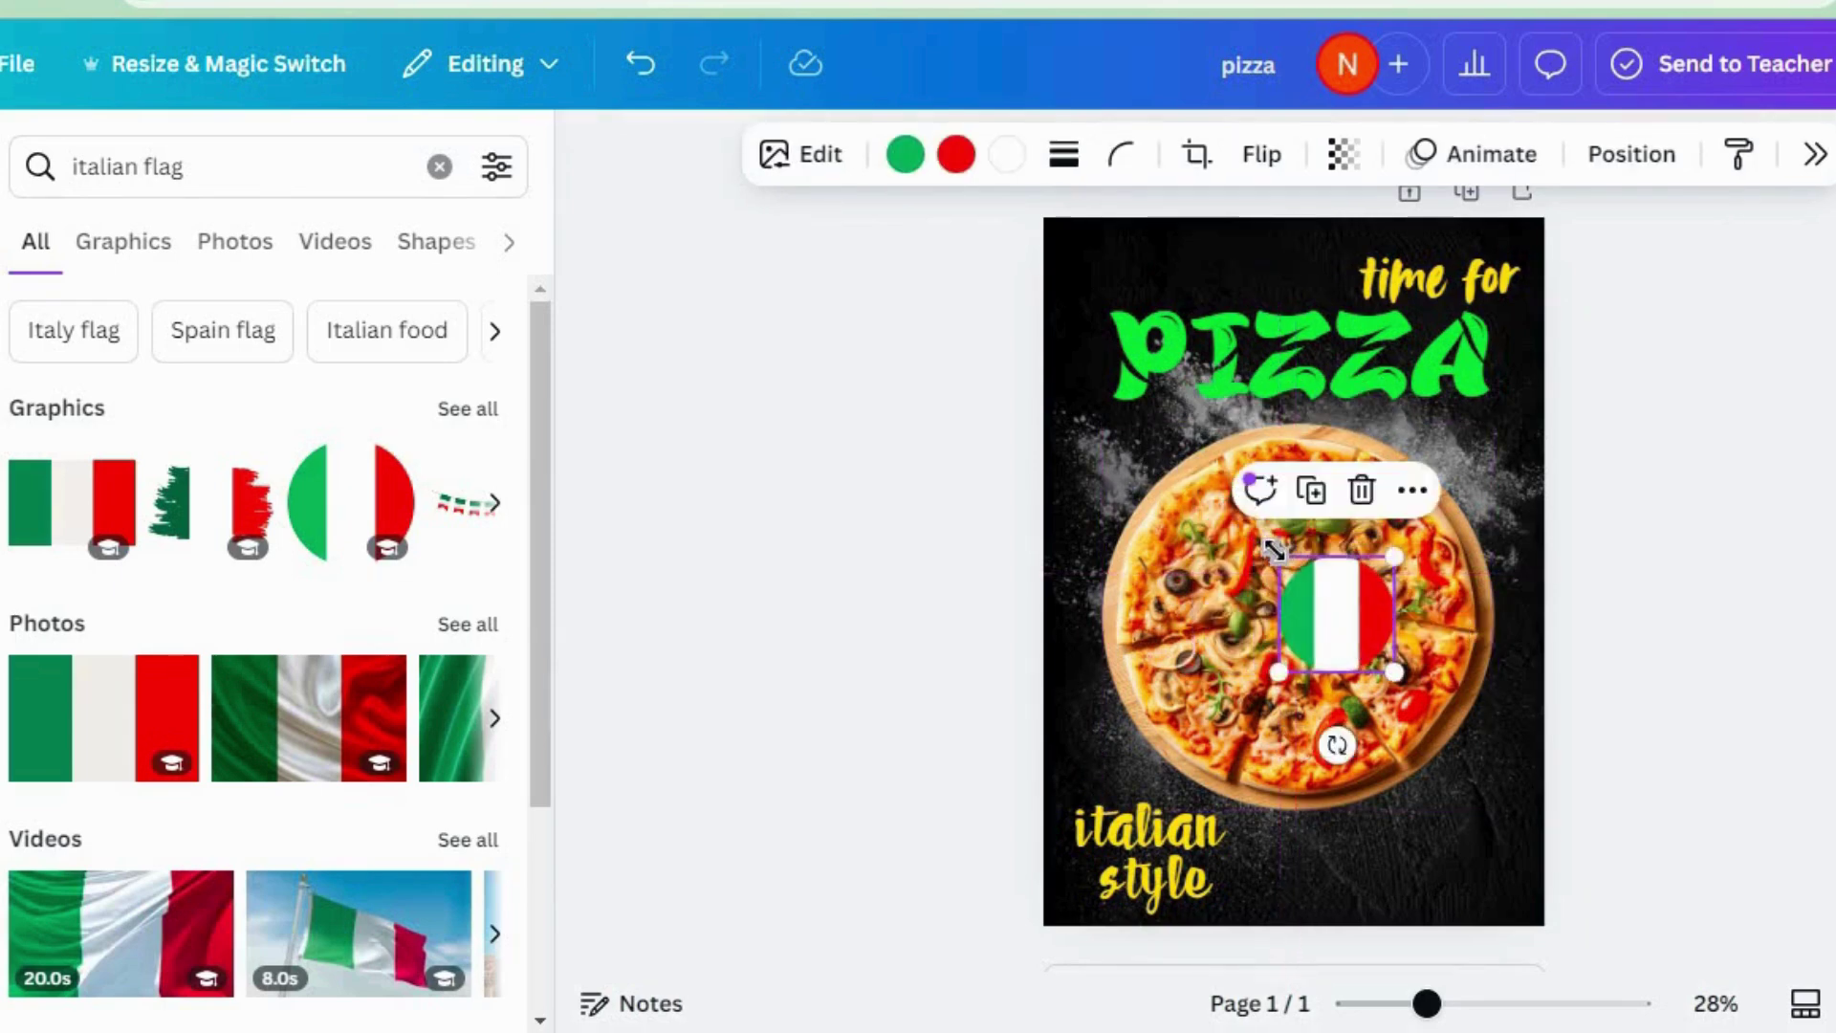
left_click_drag(1358, 648, 1299, 899)
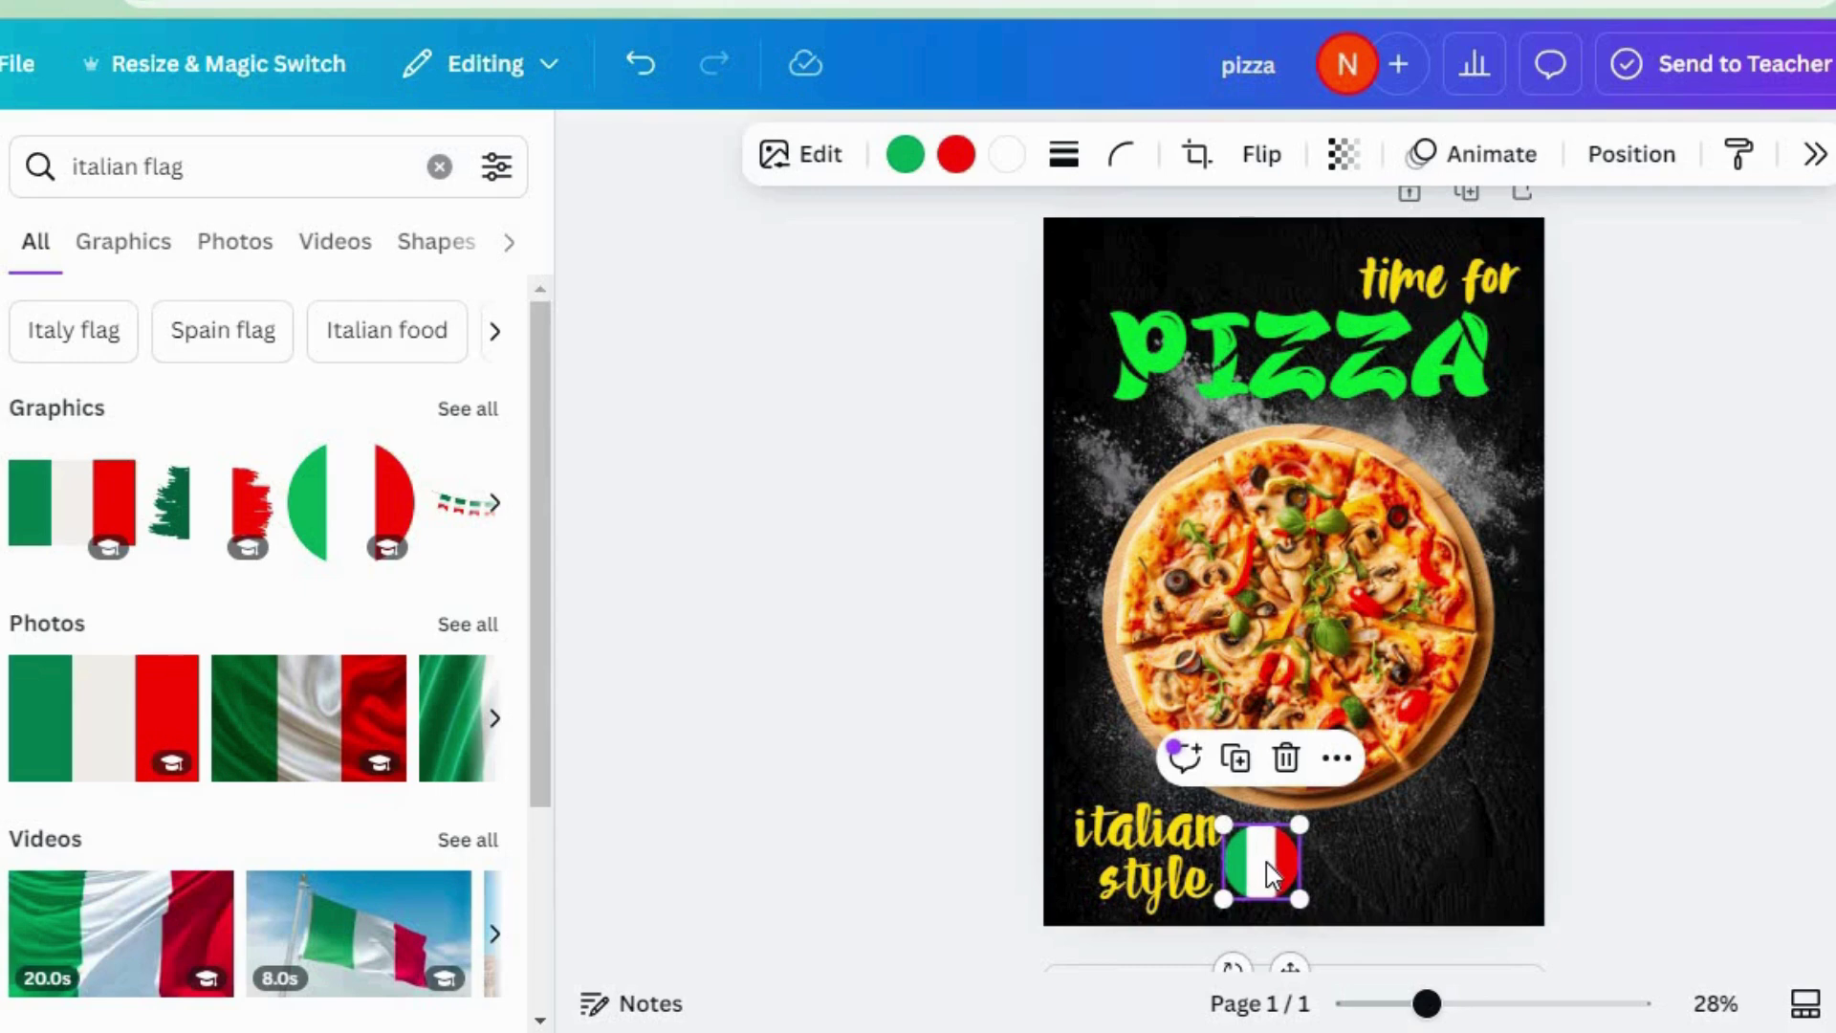
left_click(976, 722)
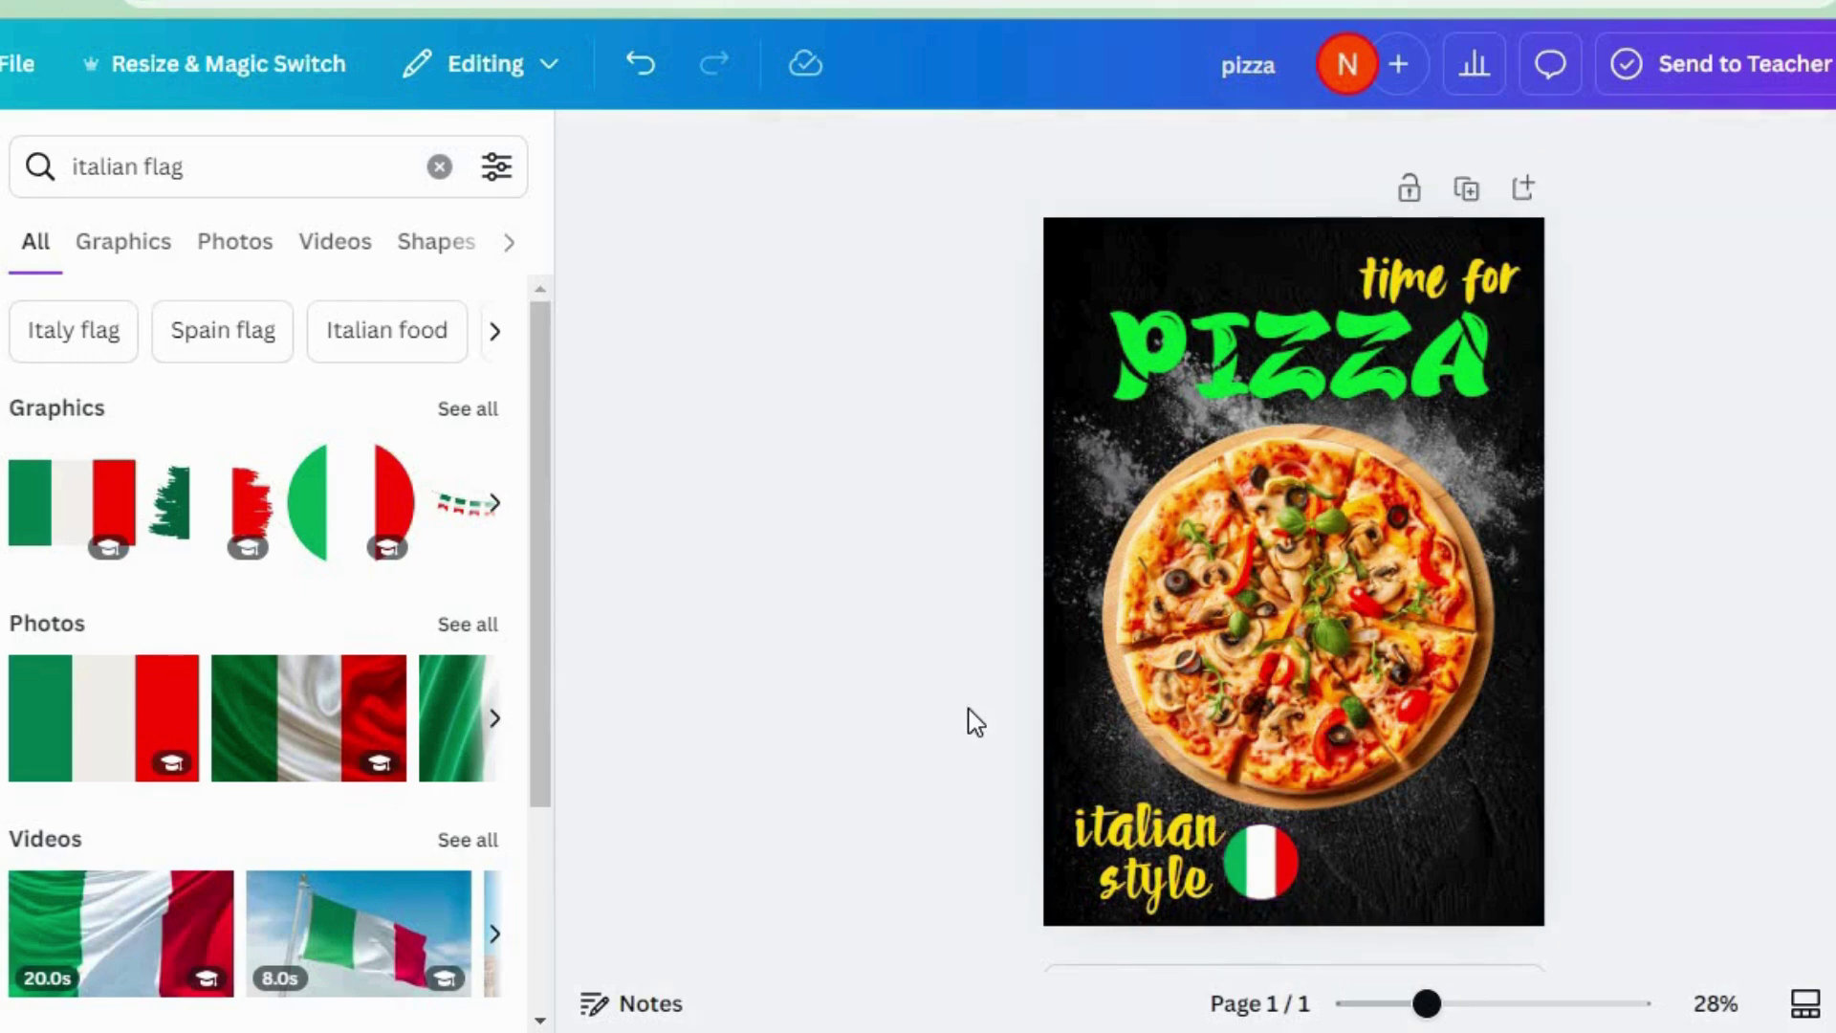
Search the elements for "rolling pin" and add the photo of the upright wooden rolling pin to the poster.
left_click(438, 166)
type("r")
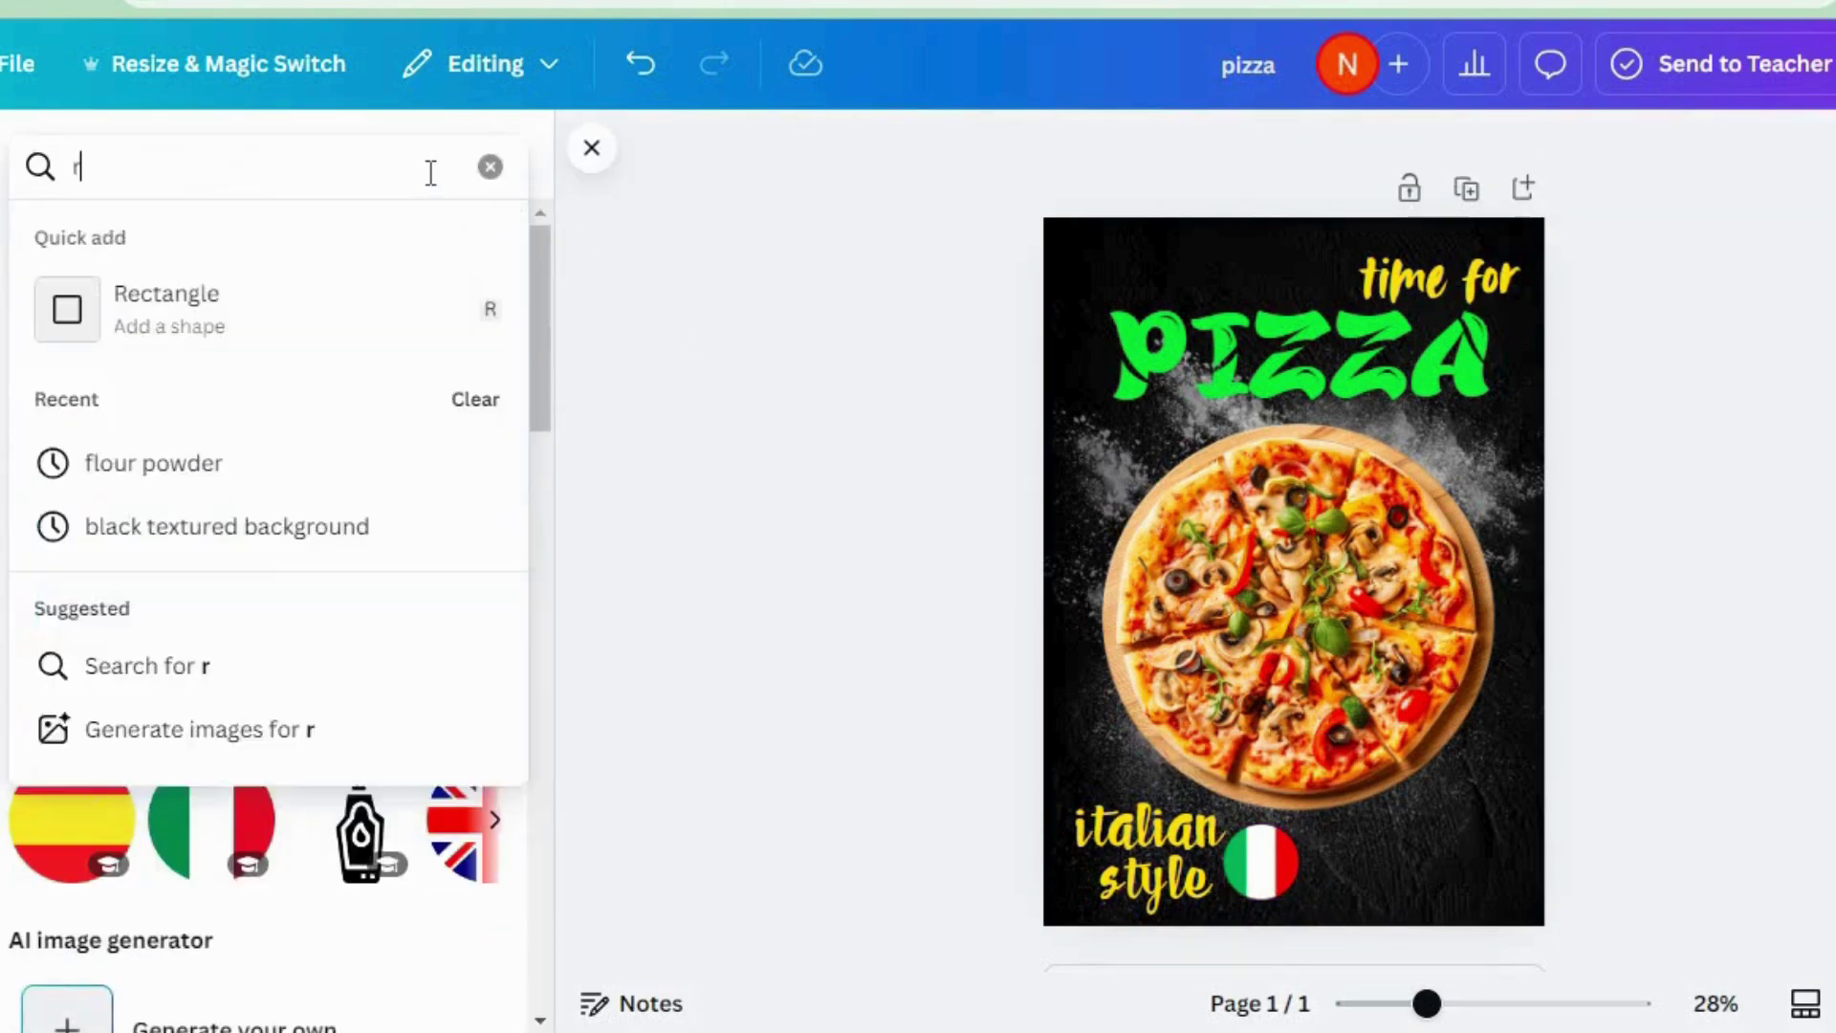
type("olling pin")
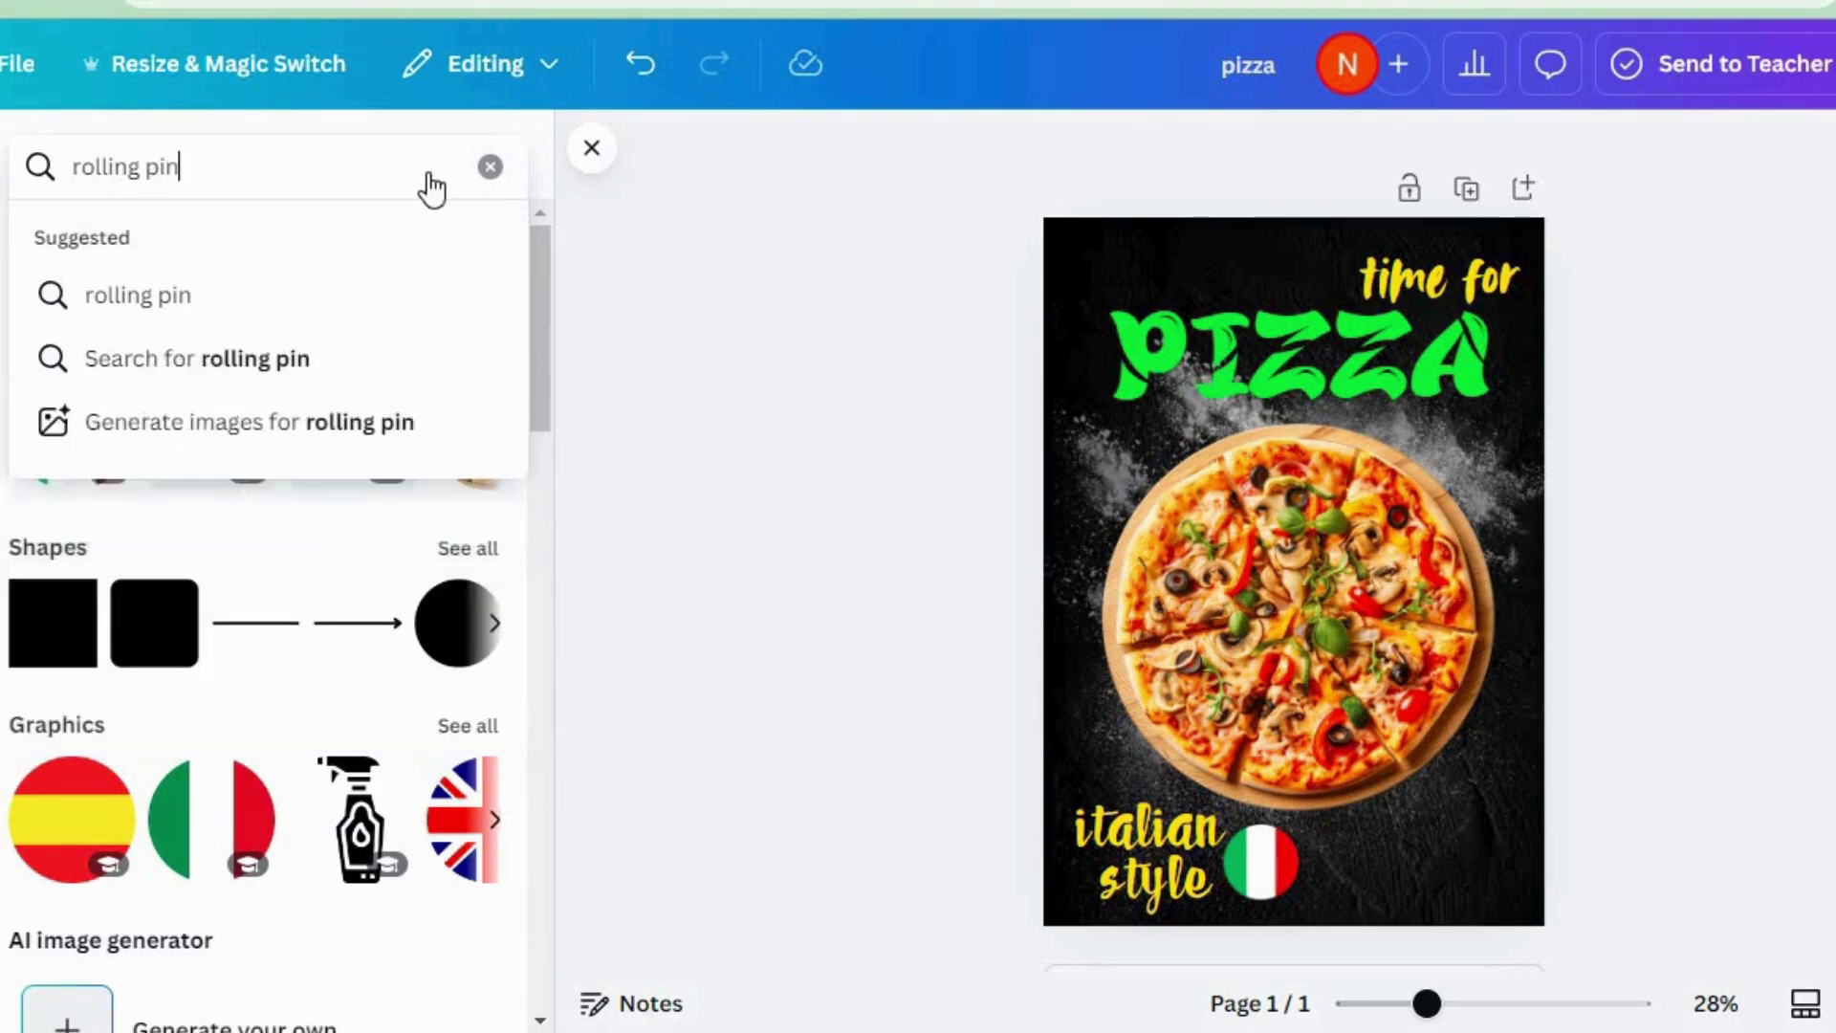
key("Return")
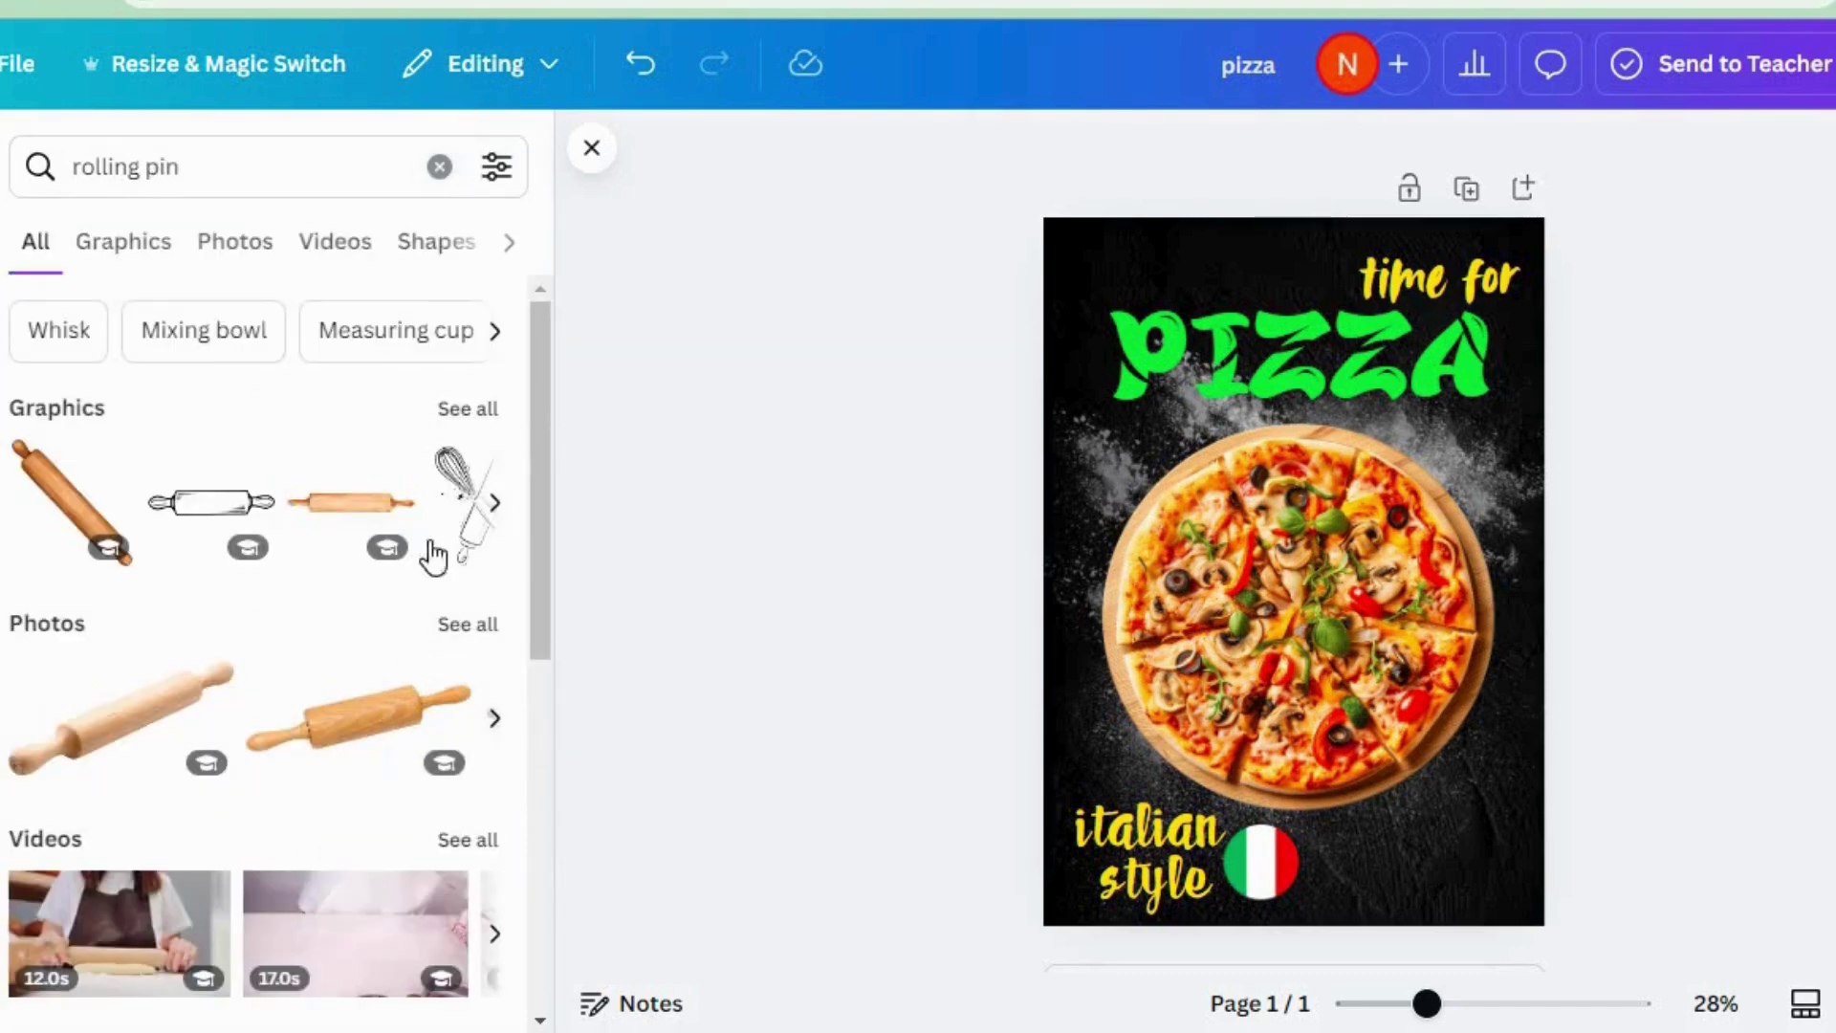
left_click(459, 627)
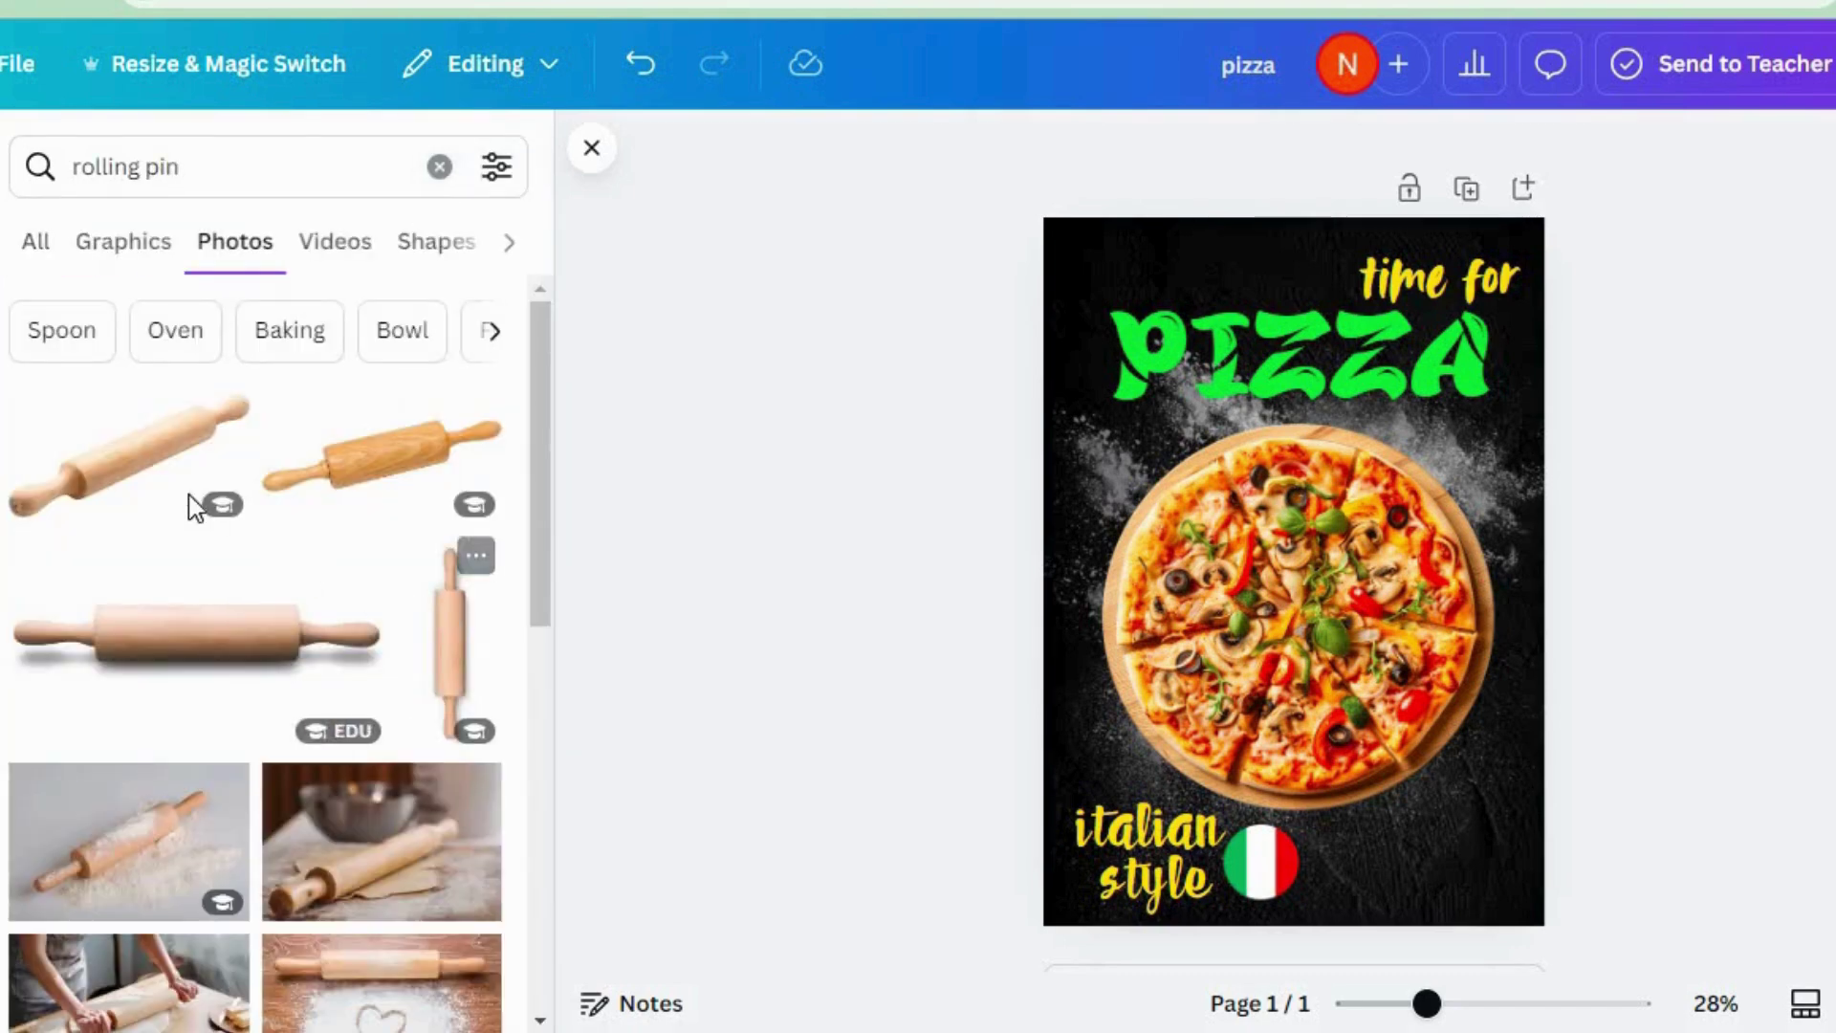
left_click(439, 643)
Tilt and resize the rolling pin, then place it diagonally across the poster's lower right corner.
left_click_drag(1296, 947, 1322, 547)
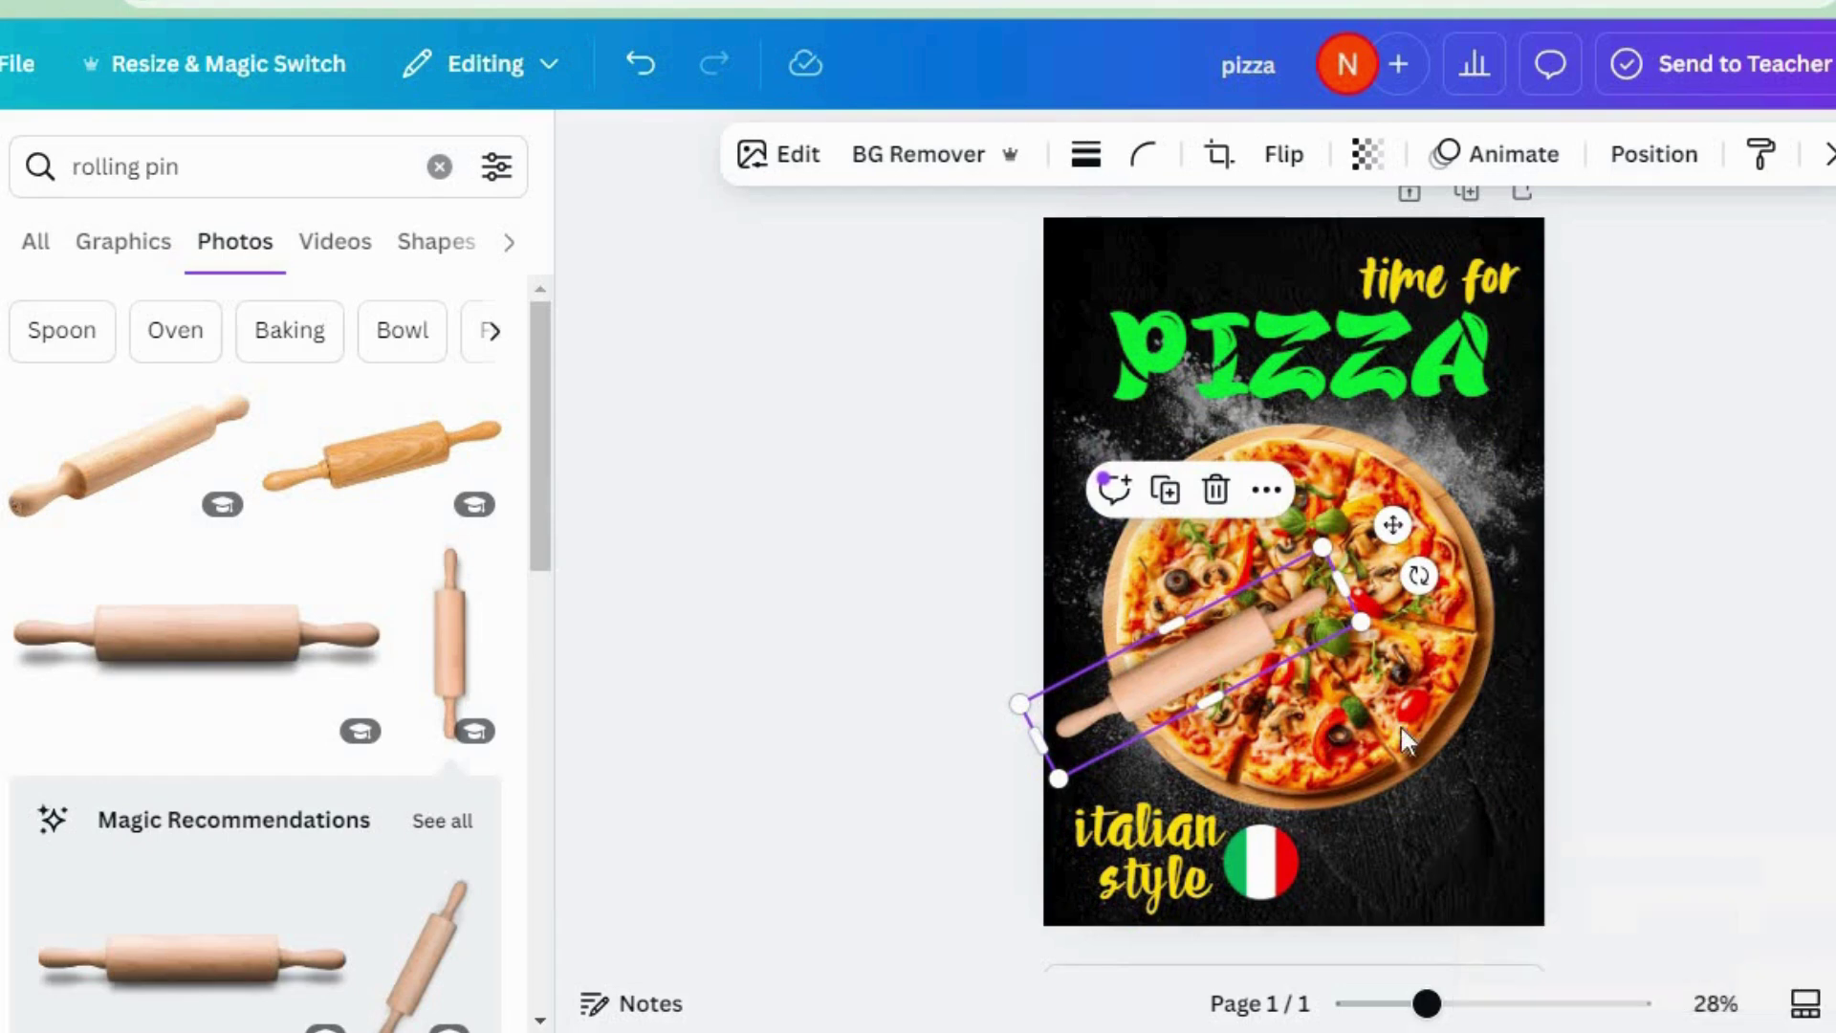
left_click_drag(1230, 658, 1482, 862)
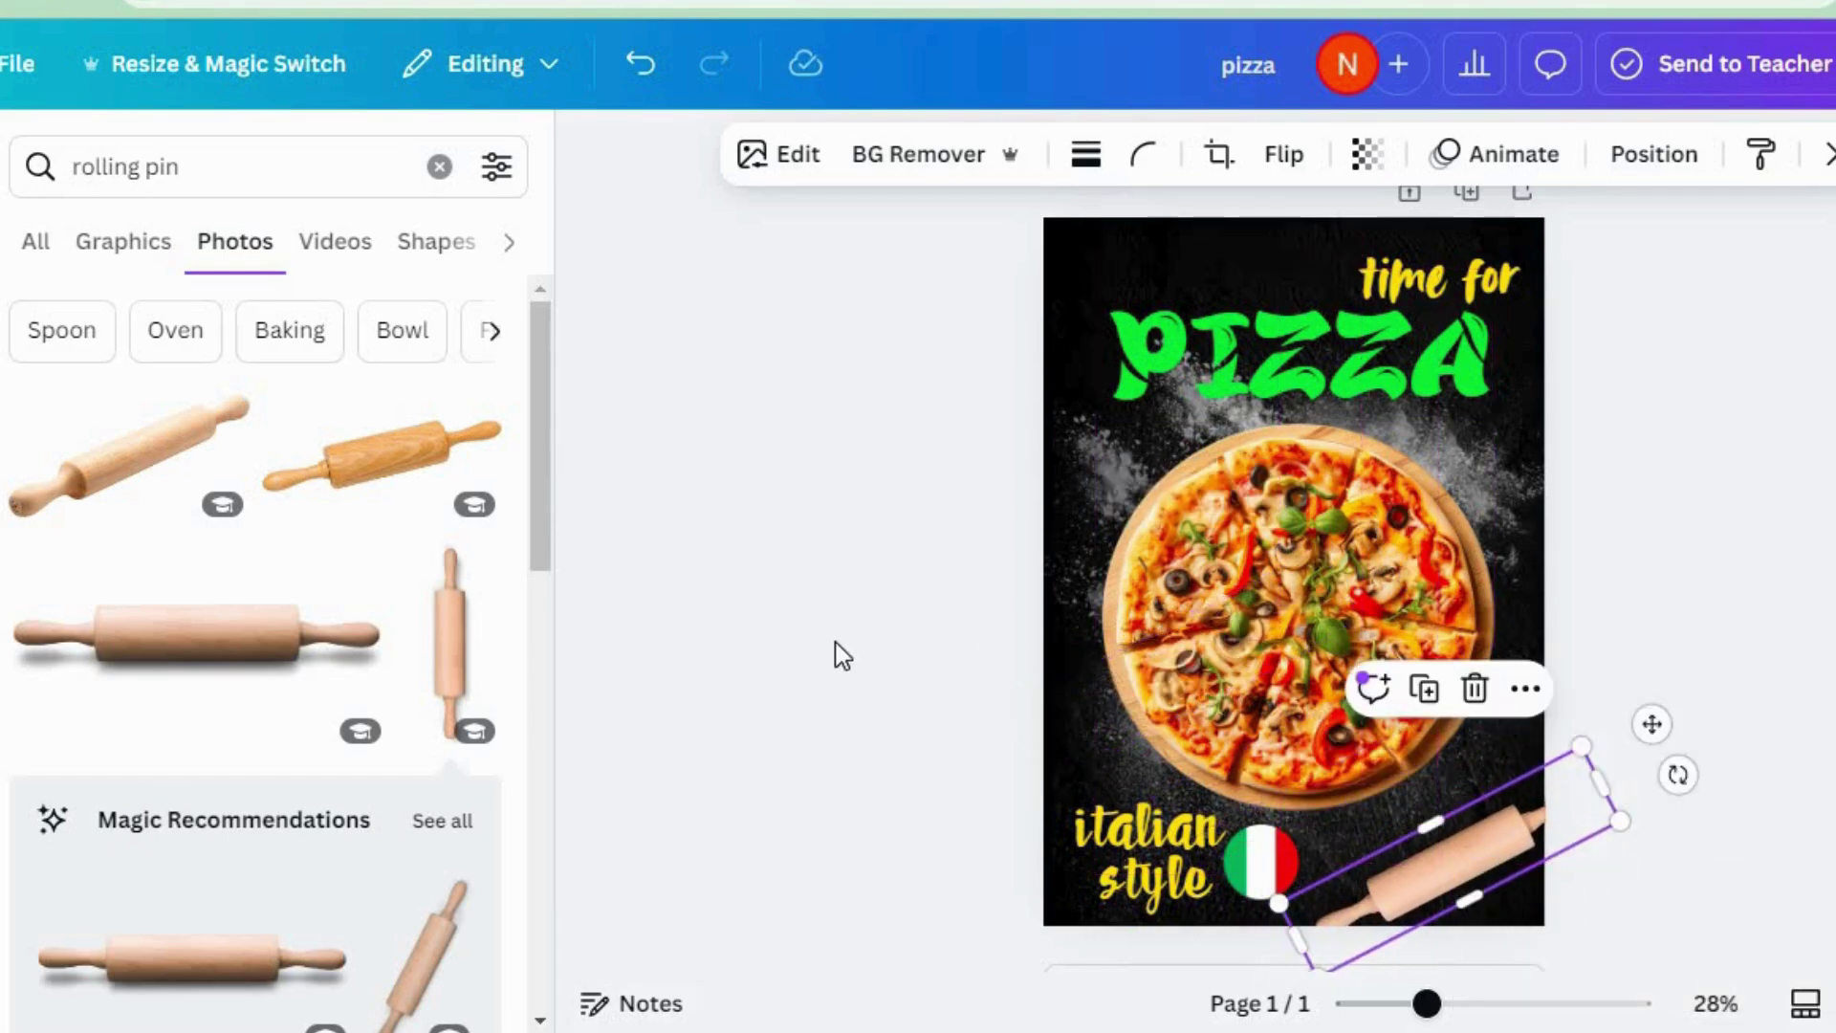
left_click(830, 642)
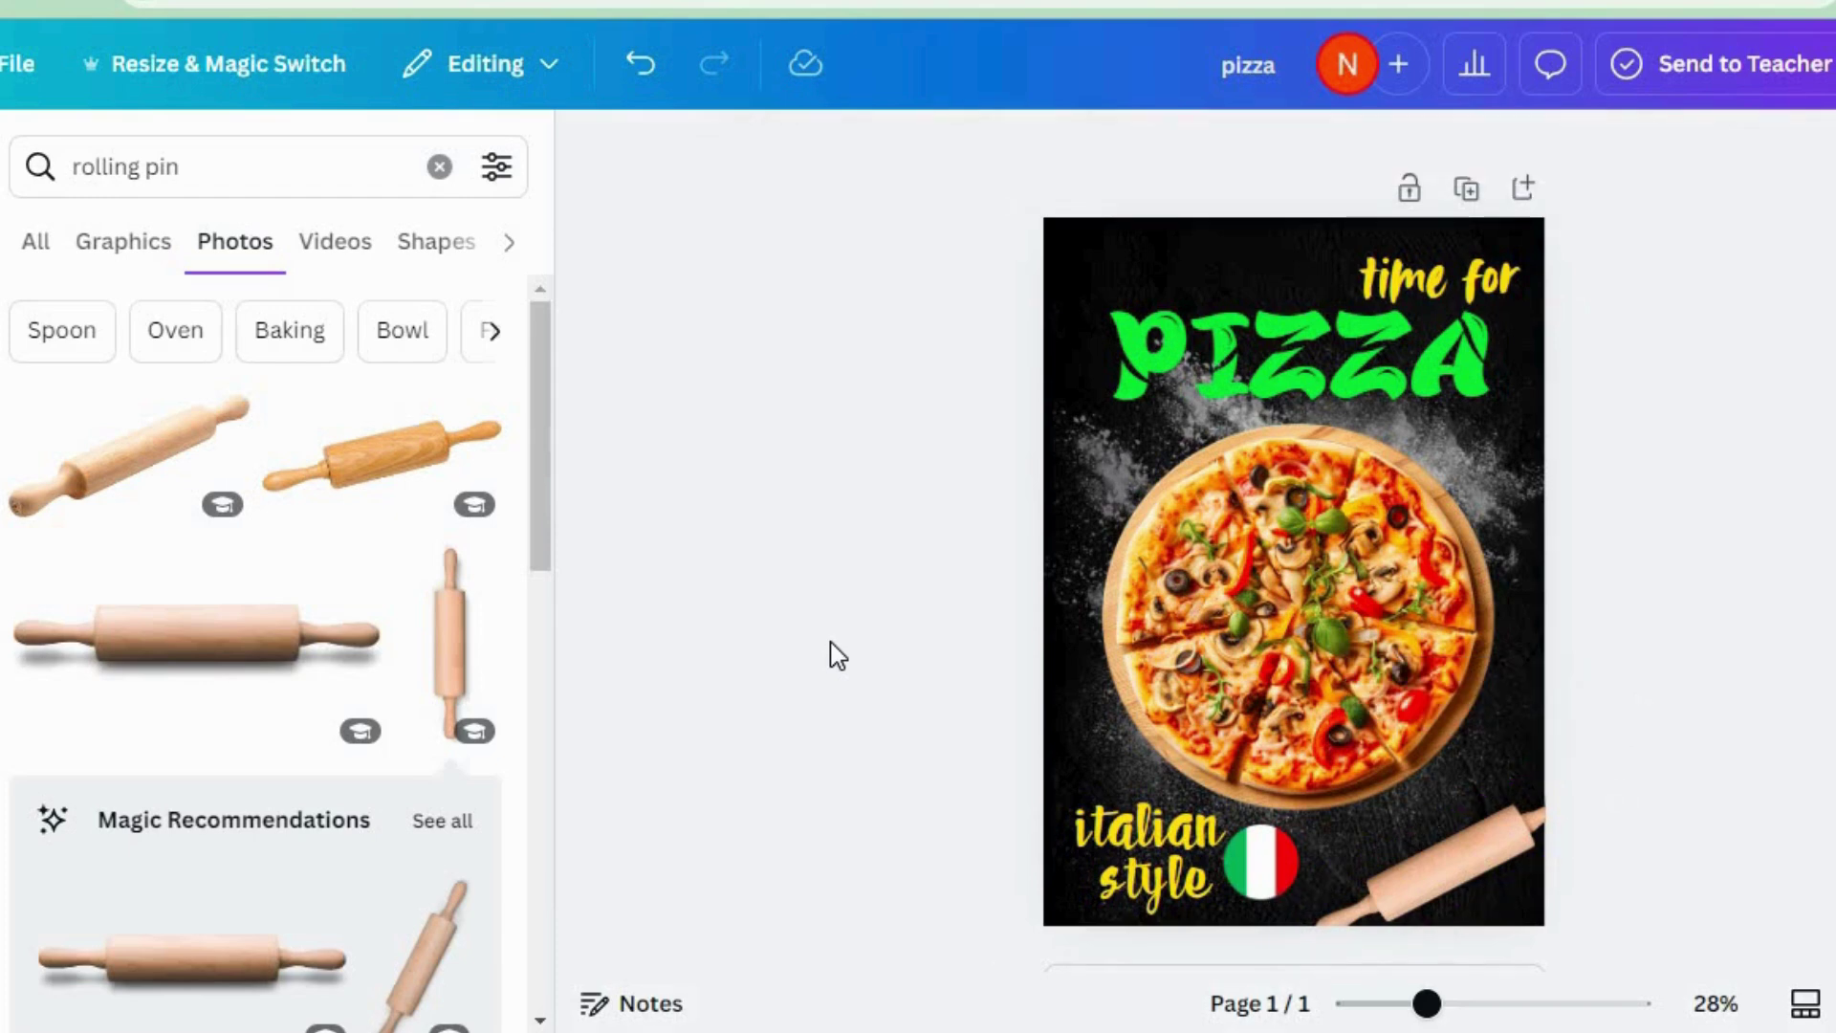
Add a text with a sample phone number, enlarge it to font size 161 and tilt it upward to the right.
key("t")
key("BackSpace")
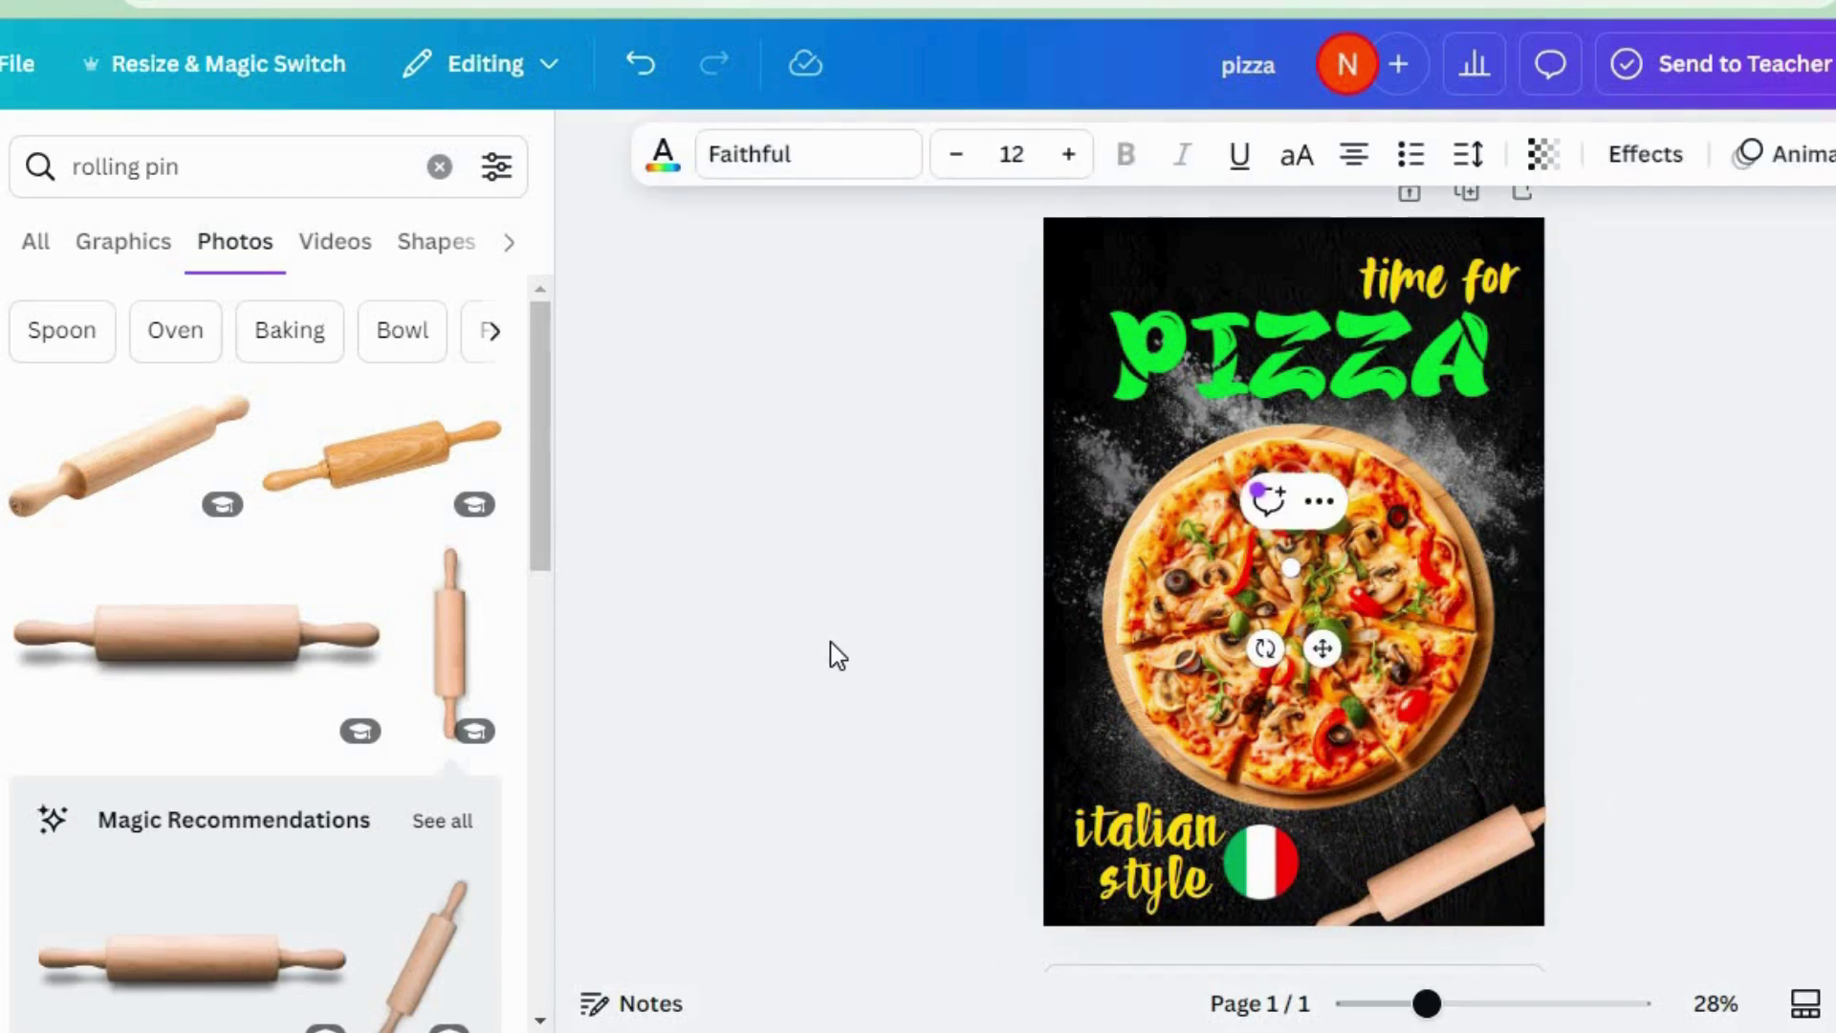
left_click_drag(1282, 569, 1063, 586)
left_click_drag(1234, 647, 1236, 627)
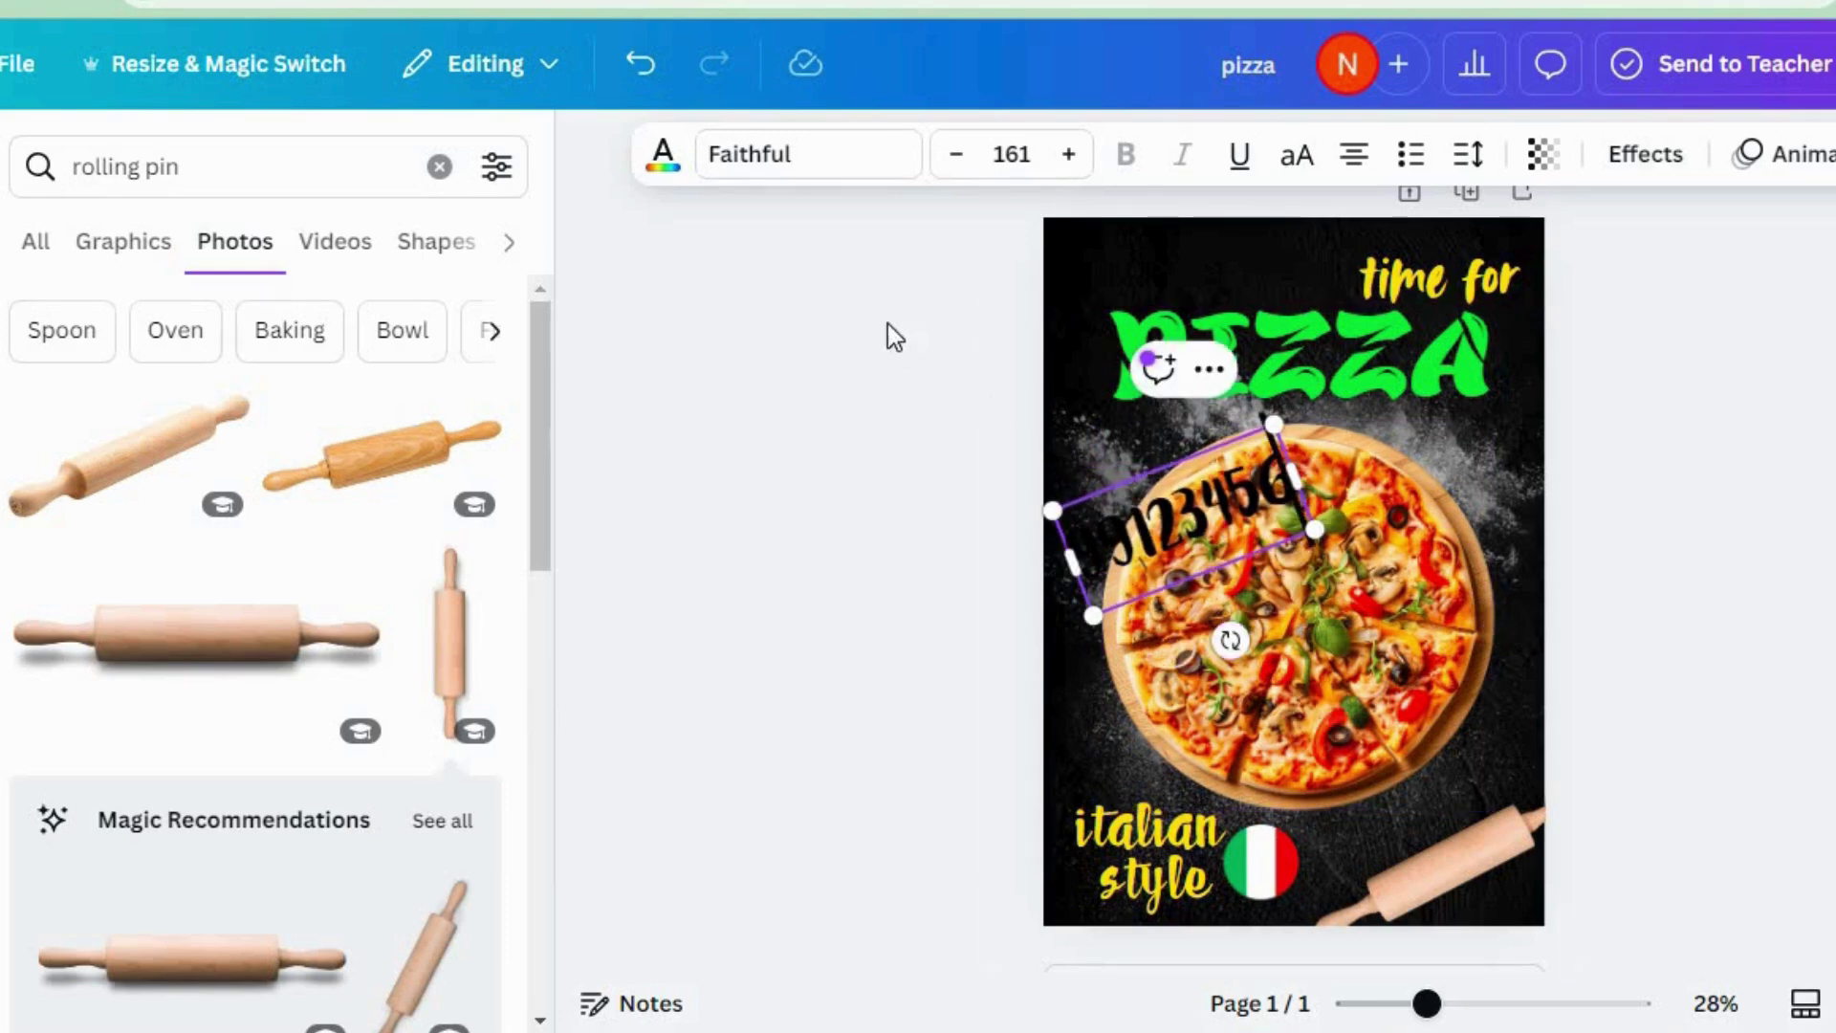
left_click(861, 476)
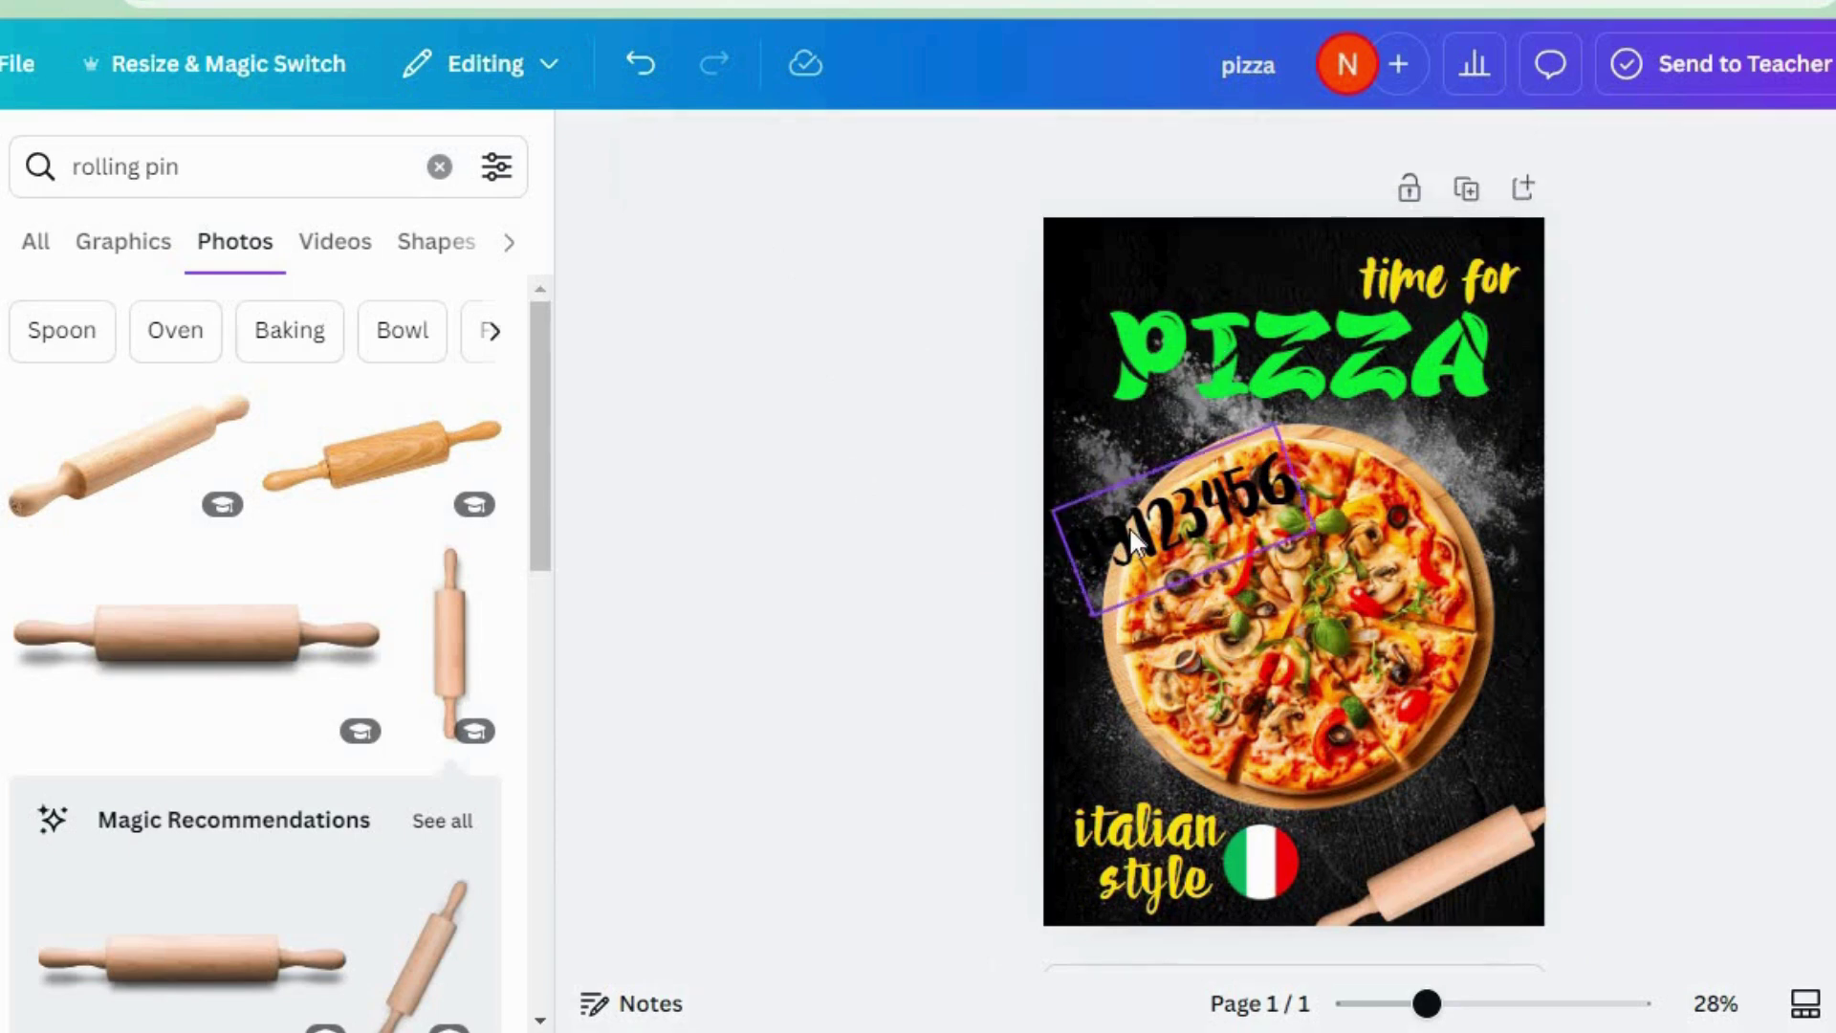
Shrink the tilted phone number text to font size 101 and place it along the rolling pin.
left_click_drag(1130, 528, 1385, 873)
left_click_drag(1568, 874, 1475, 830)
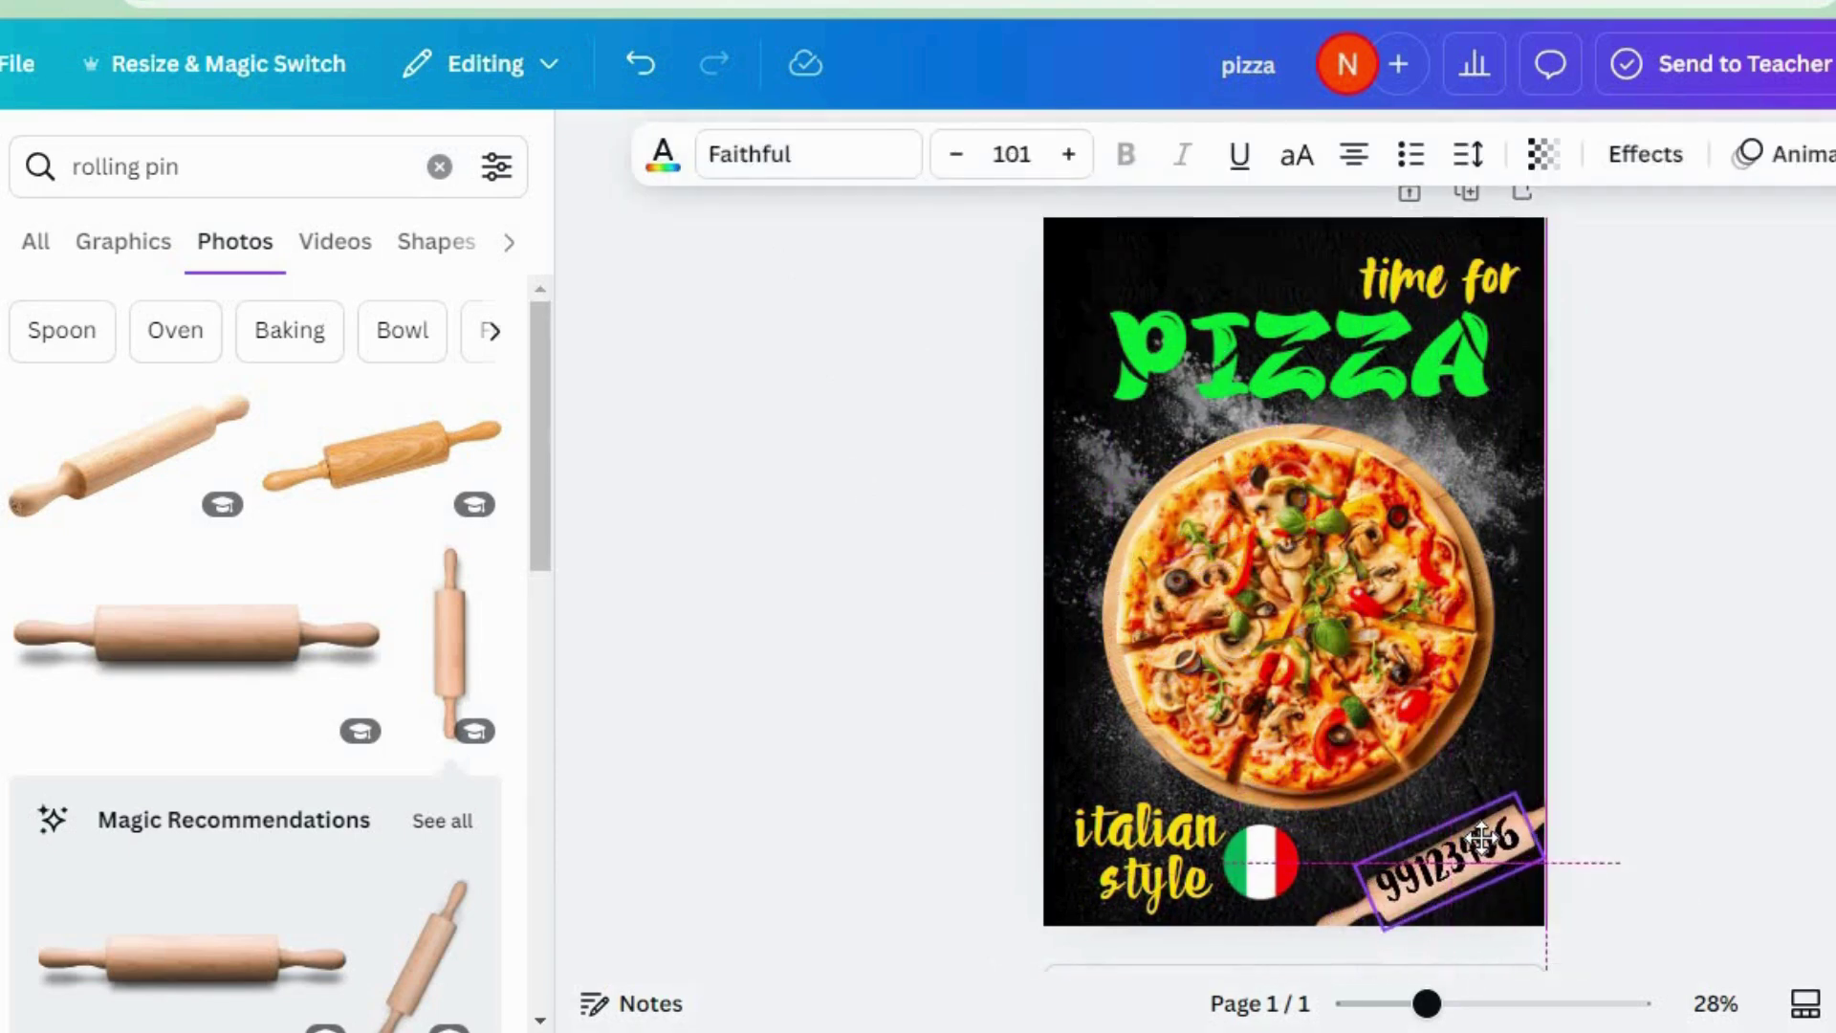
Search the elements for "cherry tomato" and show all matching graphics.
left_click(439, 167)
type("cherry tomat")
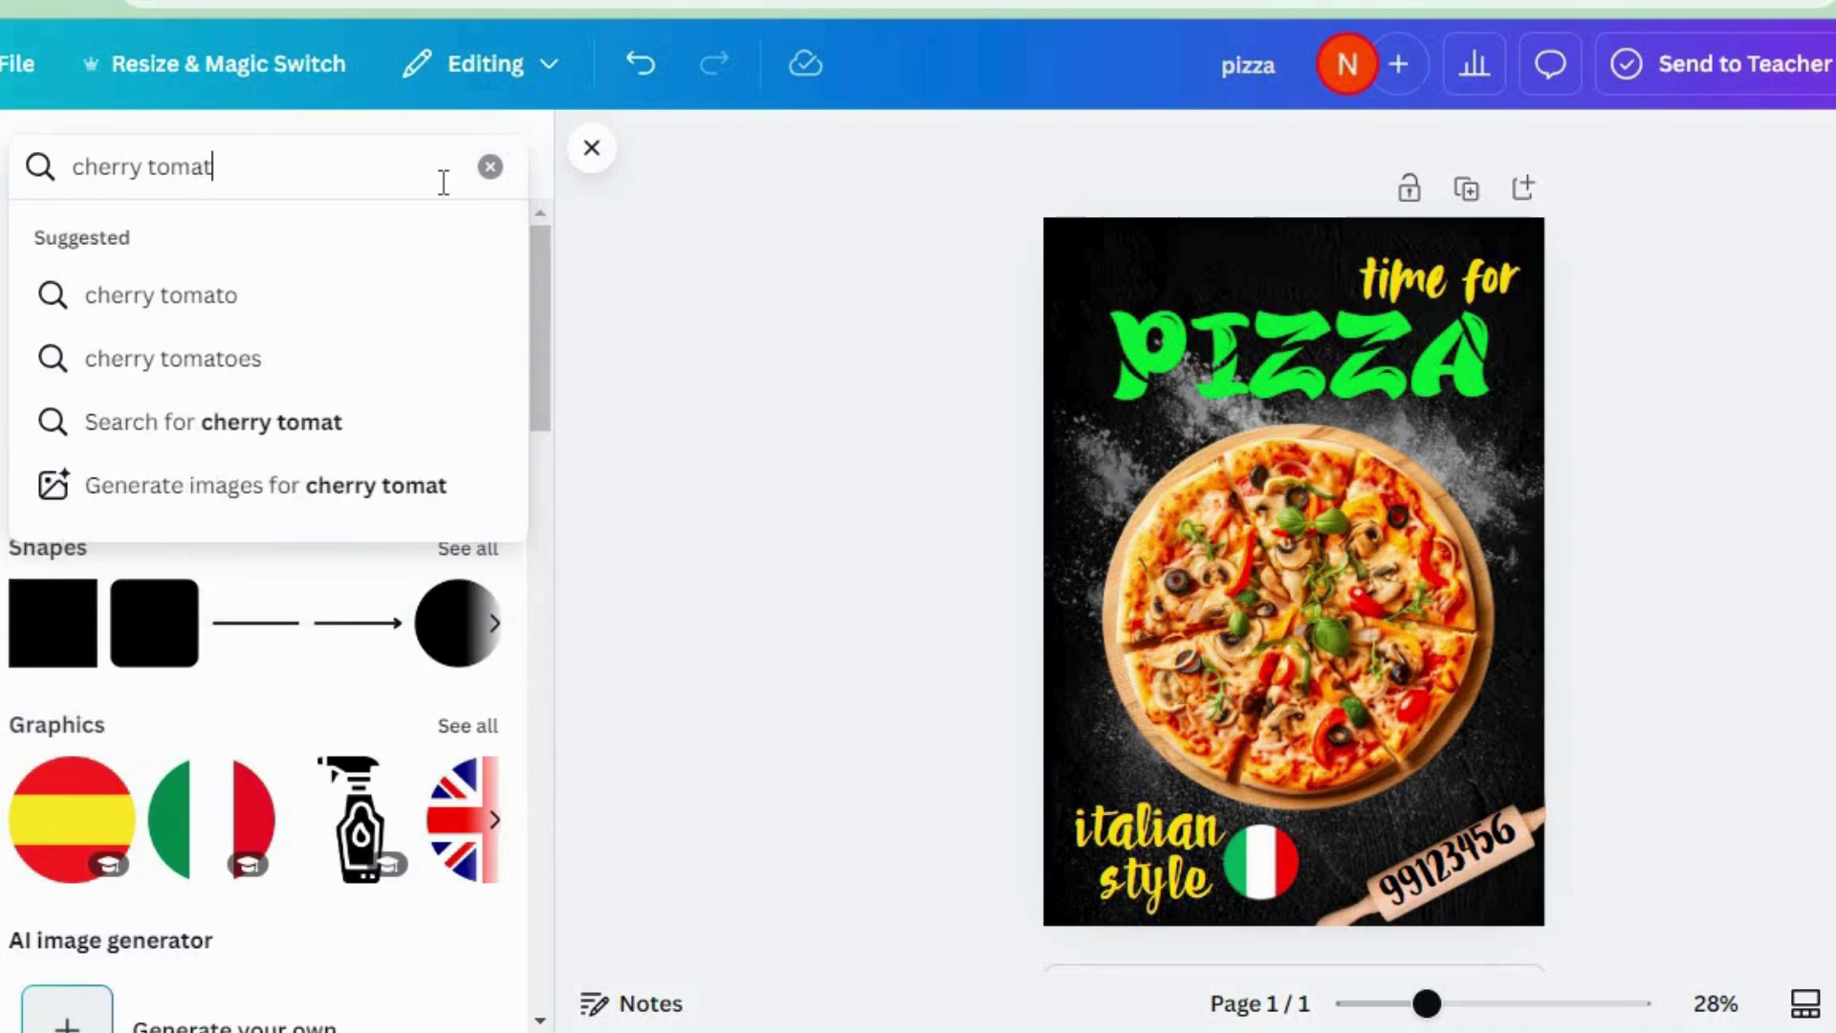
left_click(438, 296)
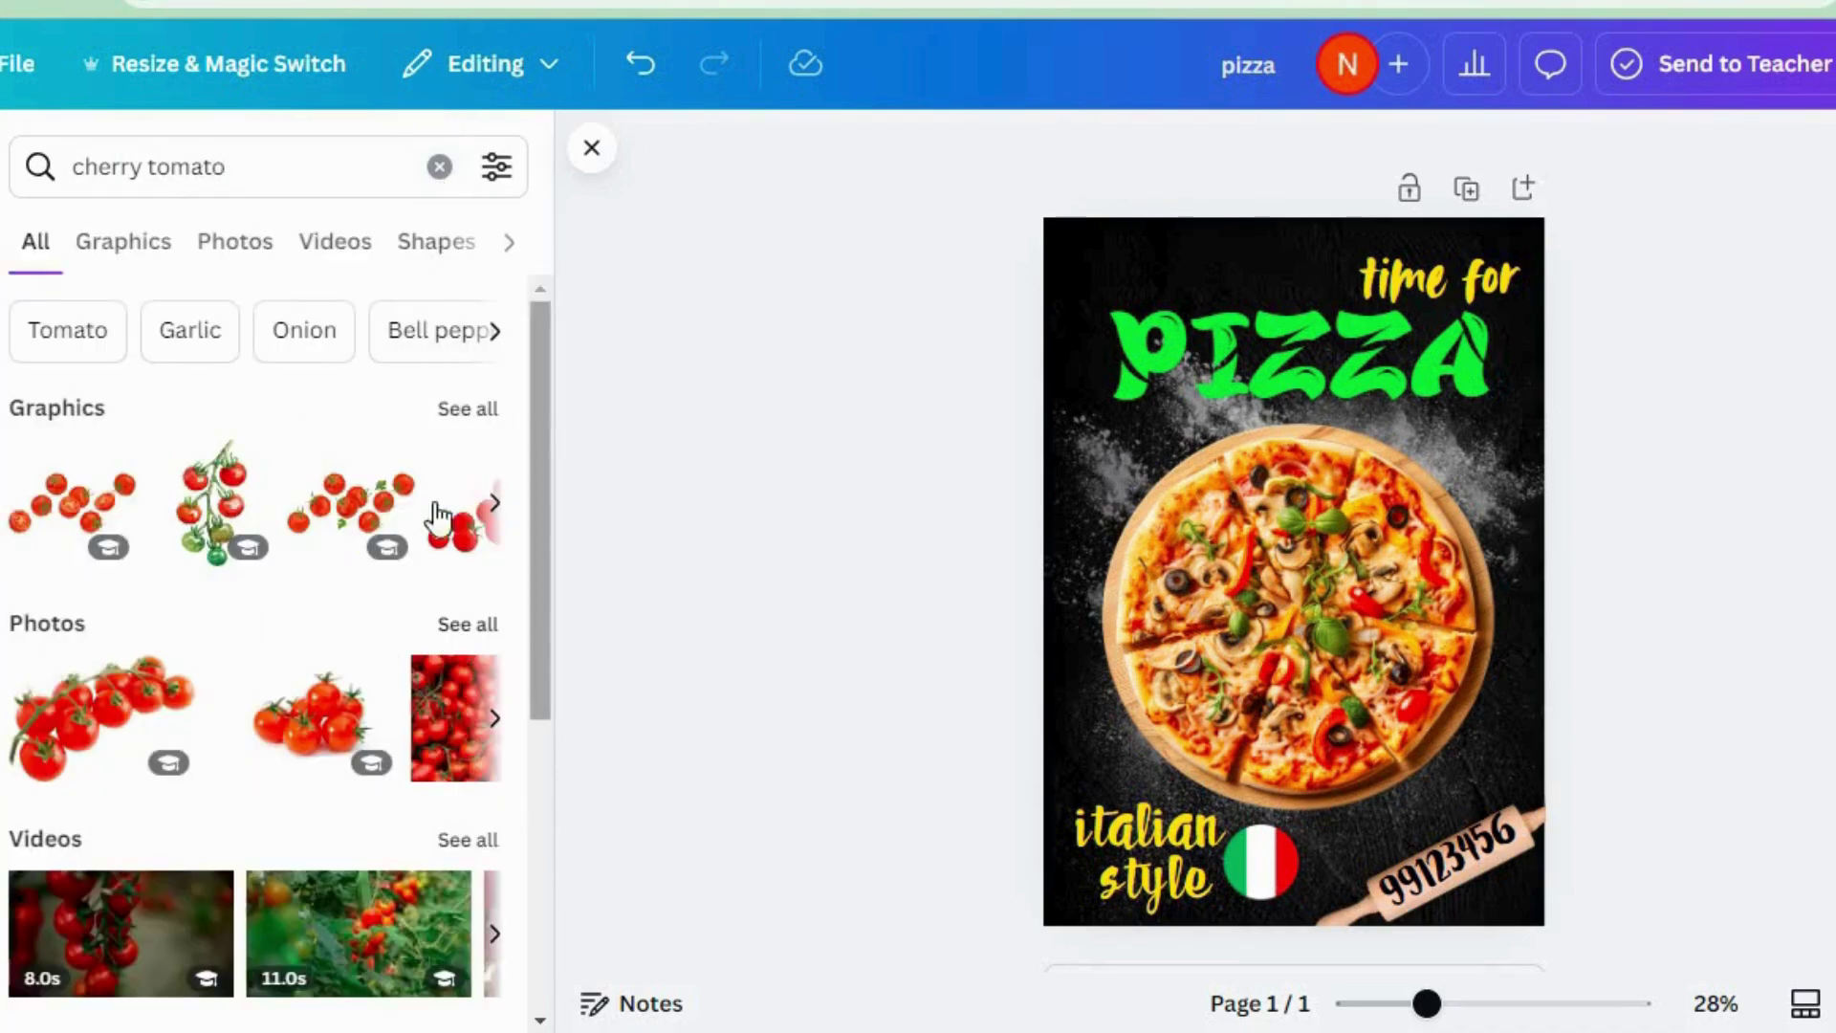
left_click(439, 517)
Shrink and tilt the single tomato graphic with the green stem, and place it above the P of PIZZA.
left_click_drag(1093, 279, 1401, 727)
left_click_drag(1399, 924, 1381, 924)
left_click_drag(1415, 717, 1151, 199)
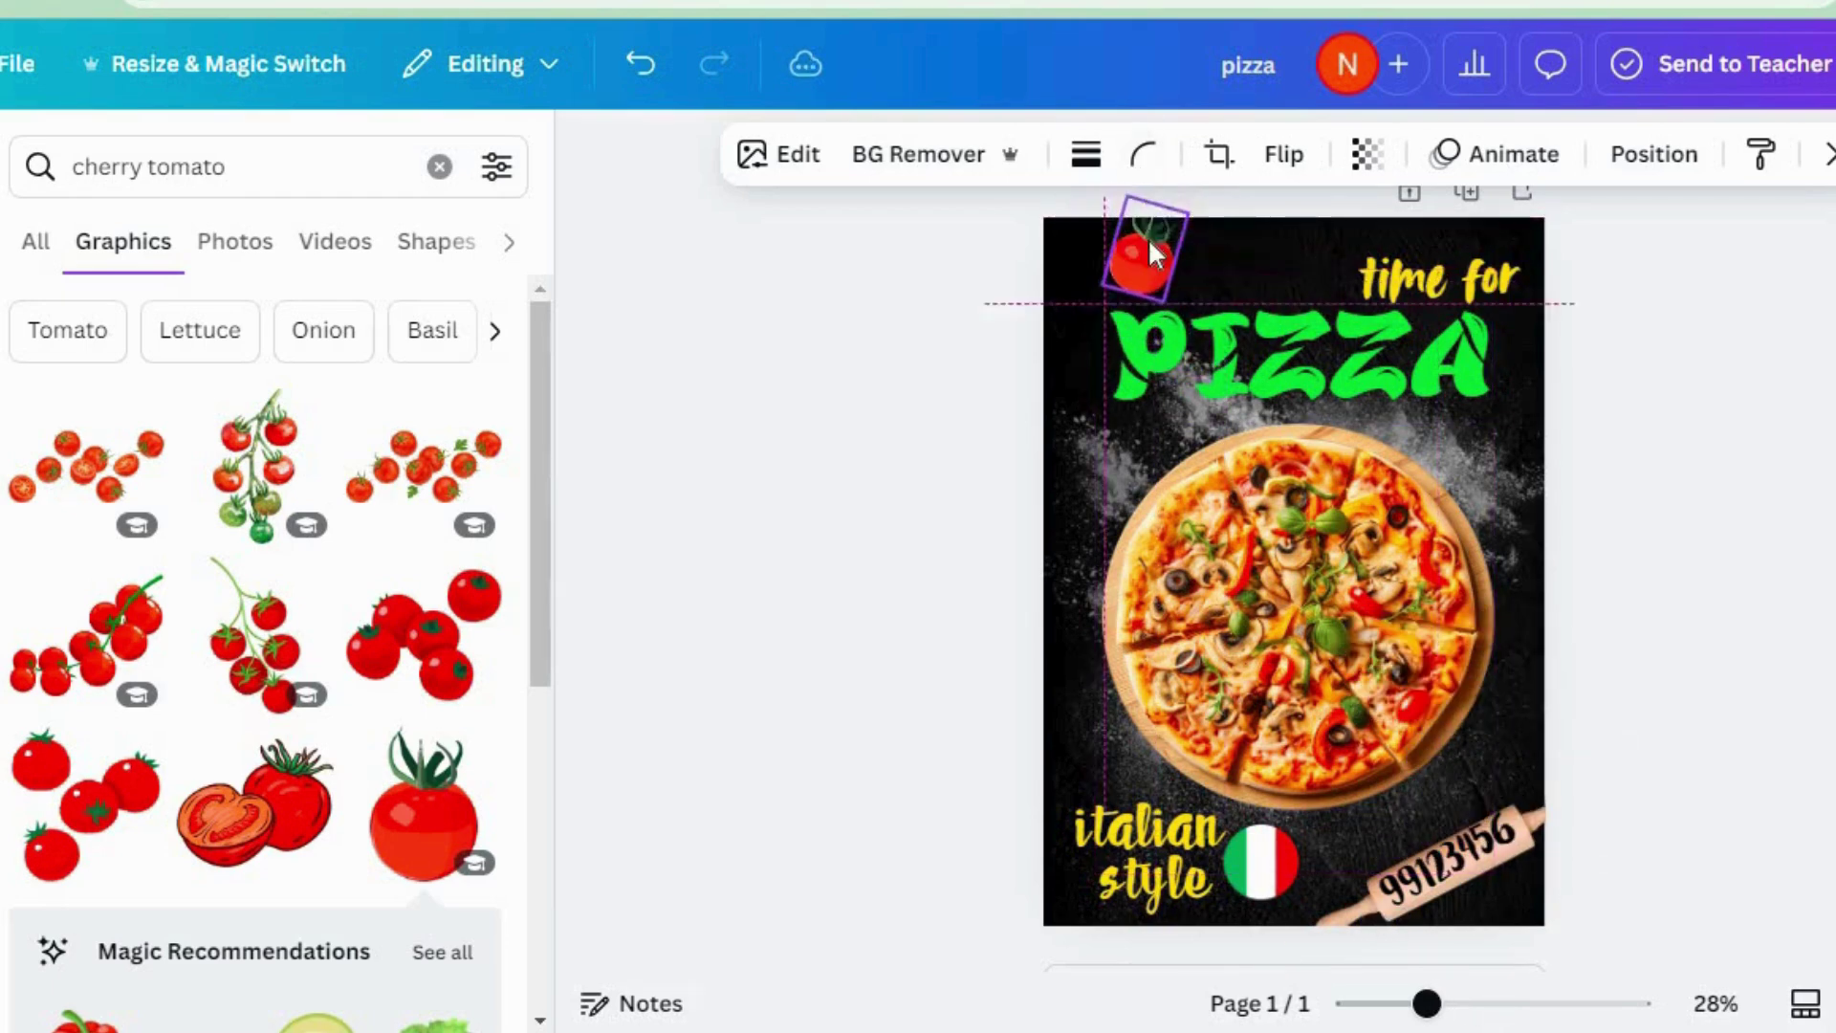
left_click(995, 256)
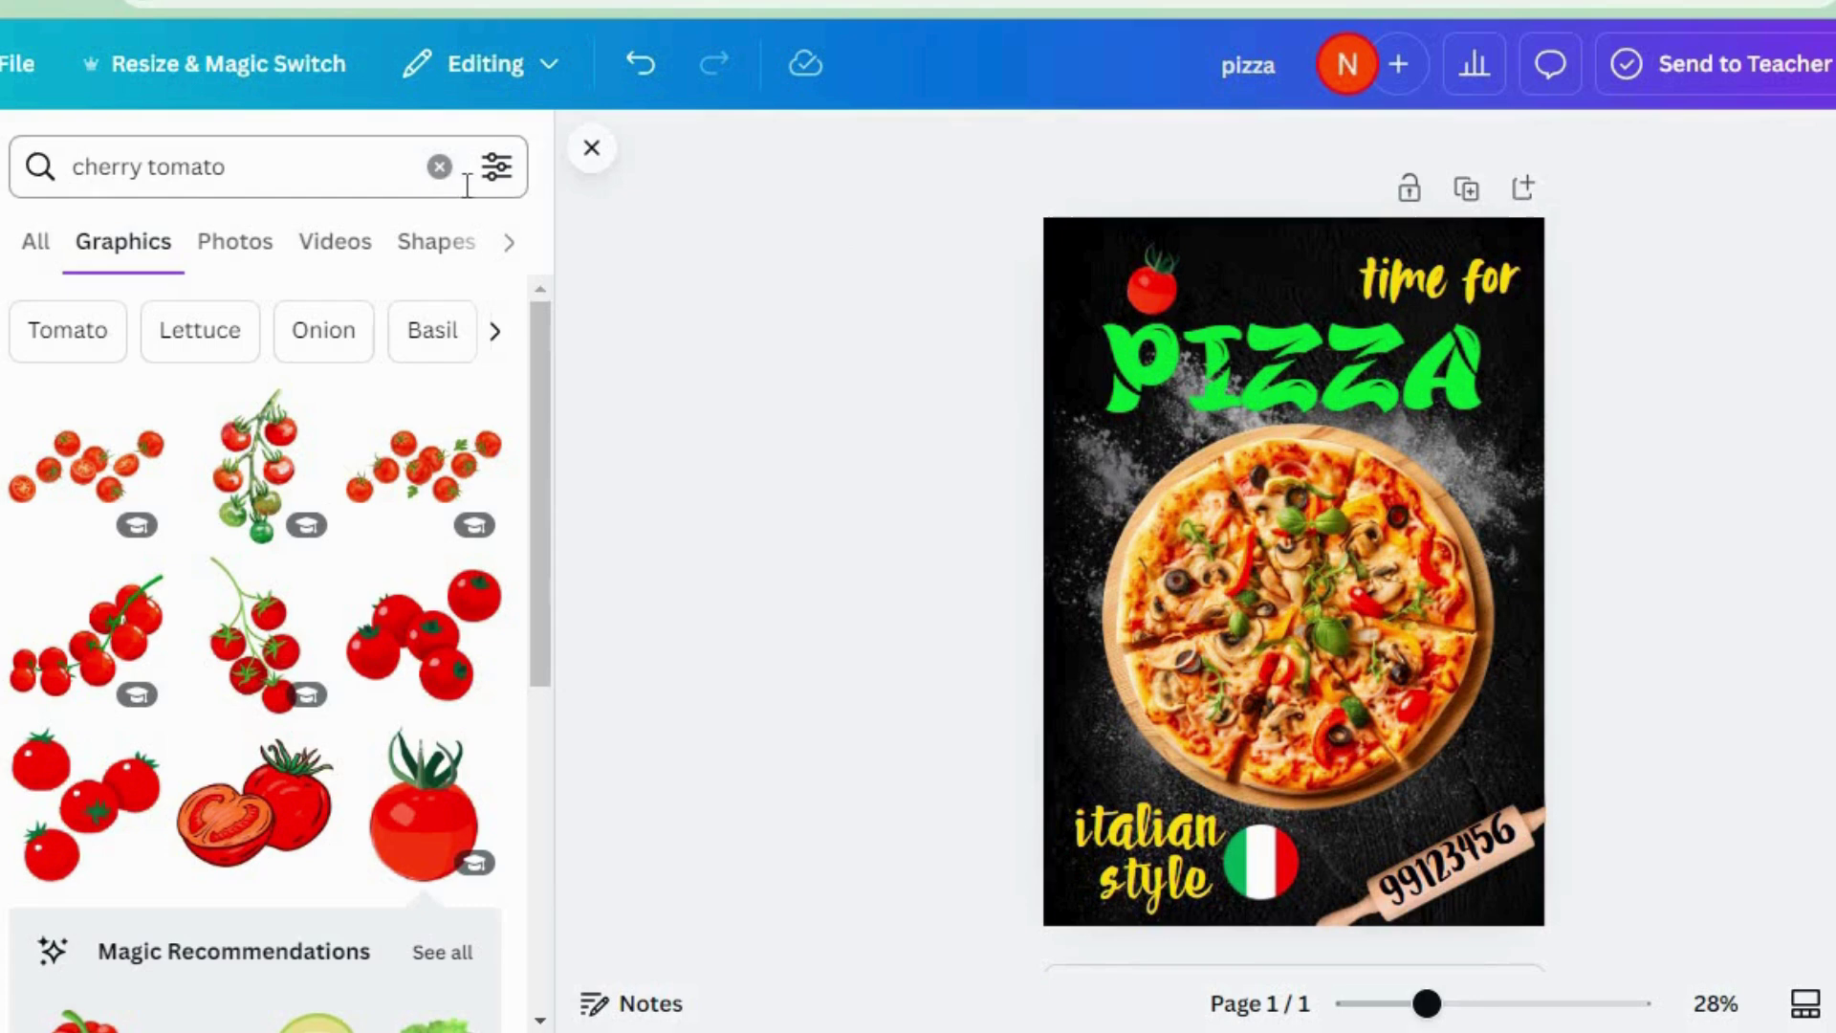
Search the elements for "tomato" and add the round tomato slice graphic to the poster.
left_click(440, 168)
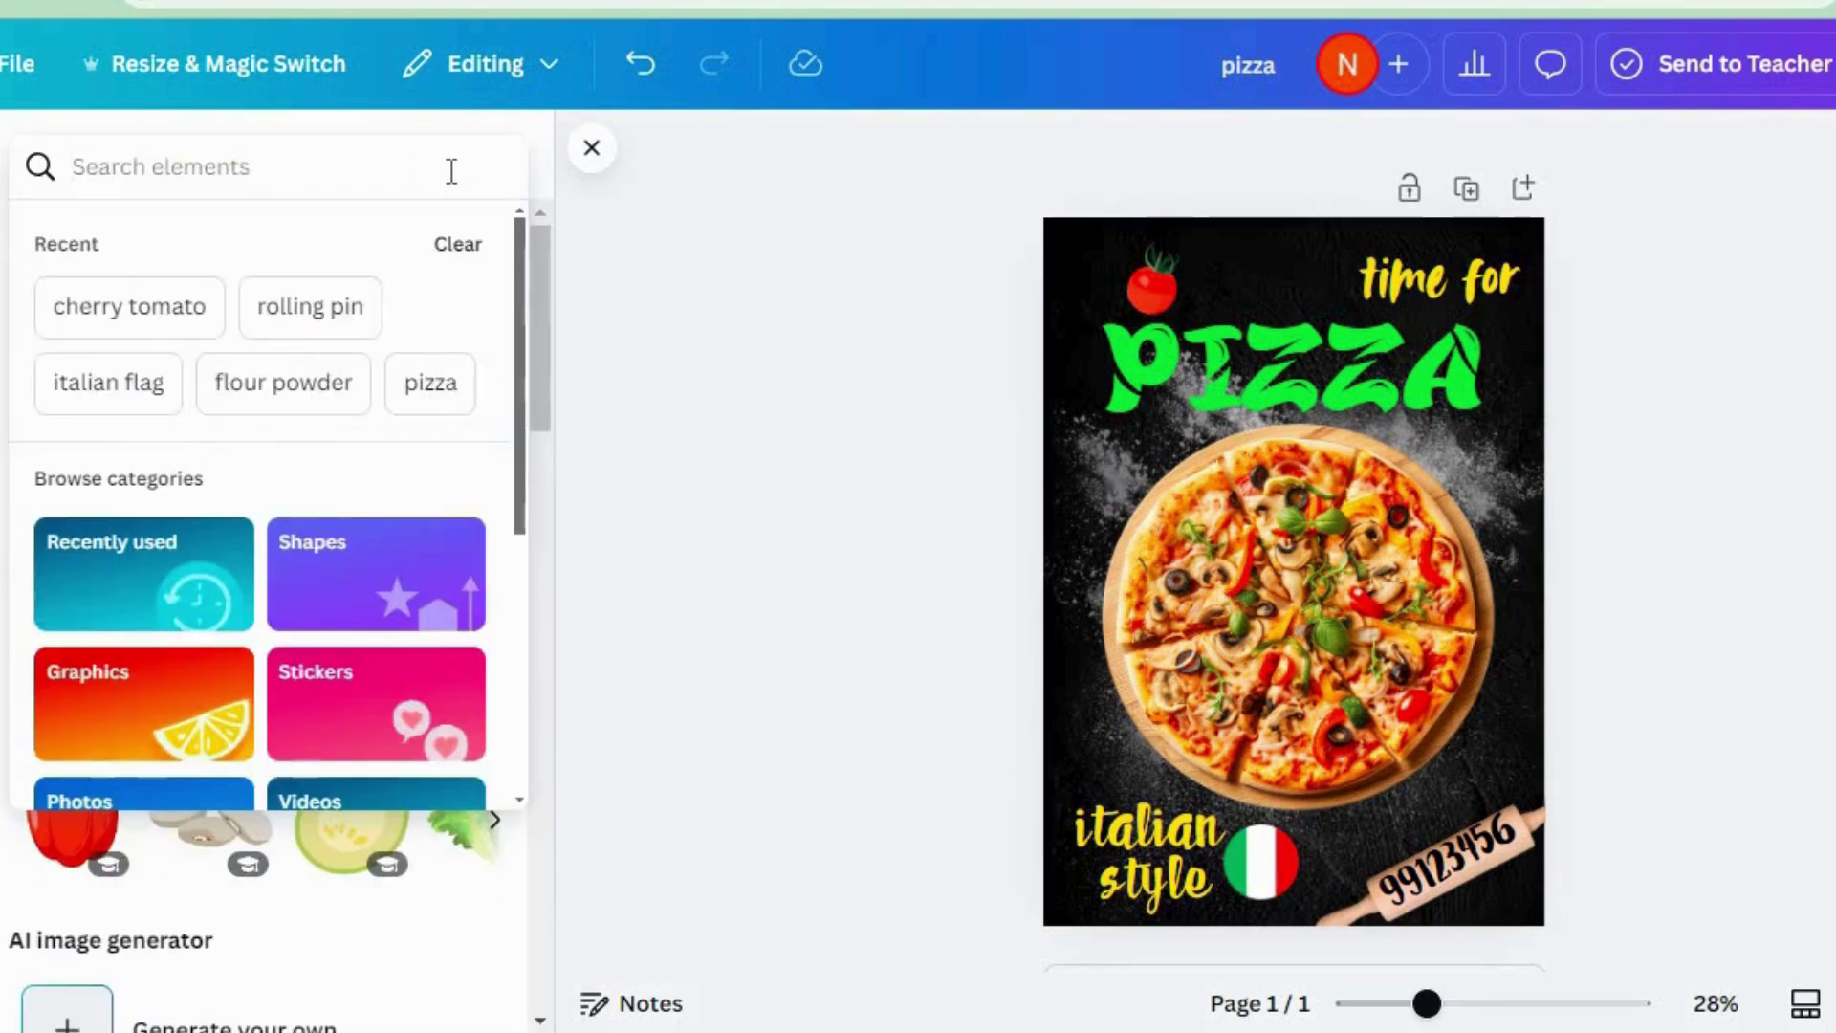
type("tomato")
key("Return")
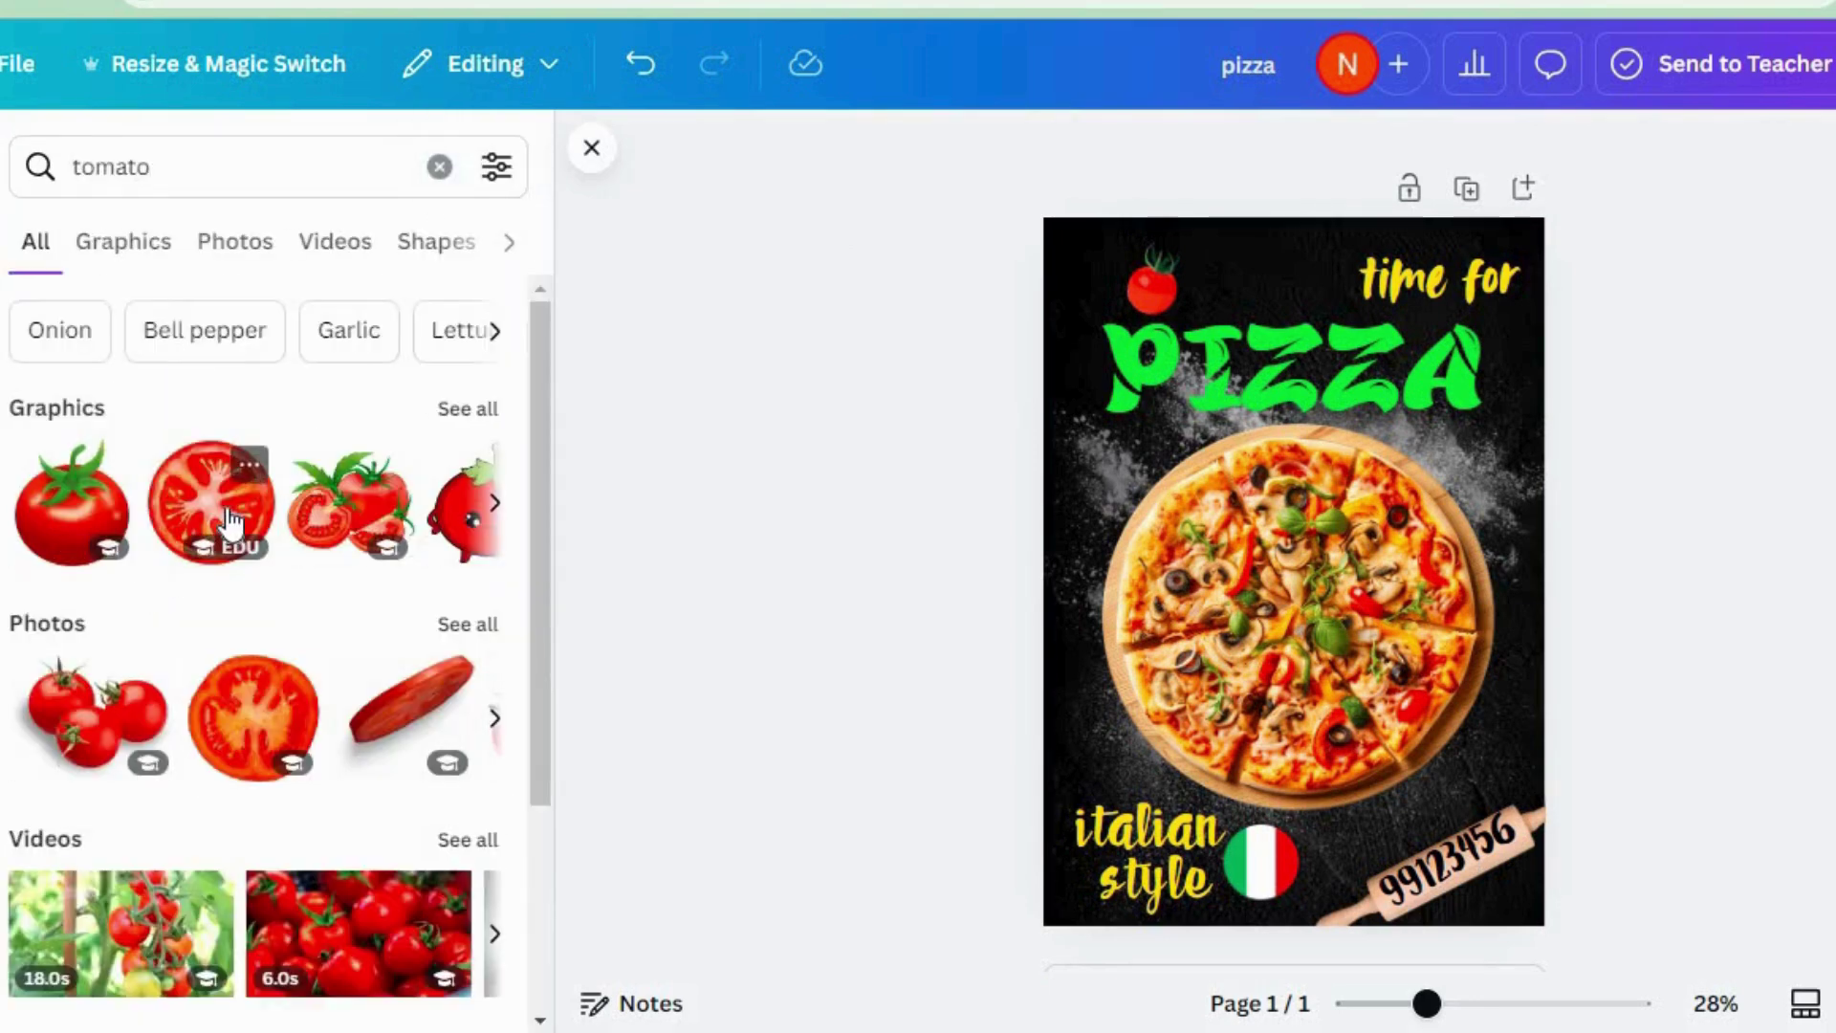
left_click(210, 502)
Shrink the tomato slice and place copies at the poster's top edge, right edge, lower right corner and left of the pizza.
left_click_drag(1090, 369, 1386, 733)
left_click_drag(1467, 731, 1529, 905)
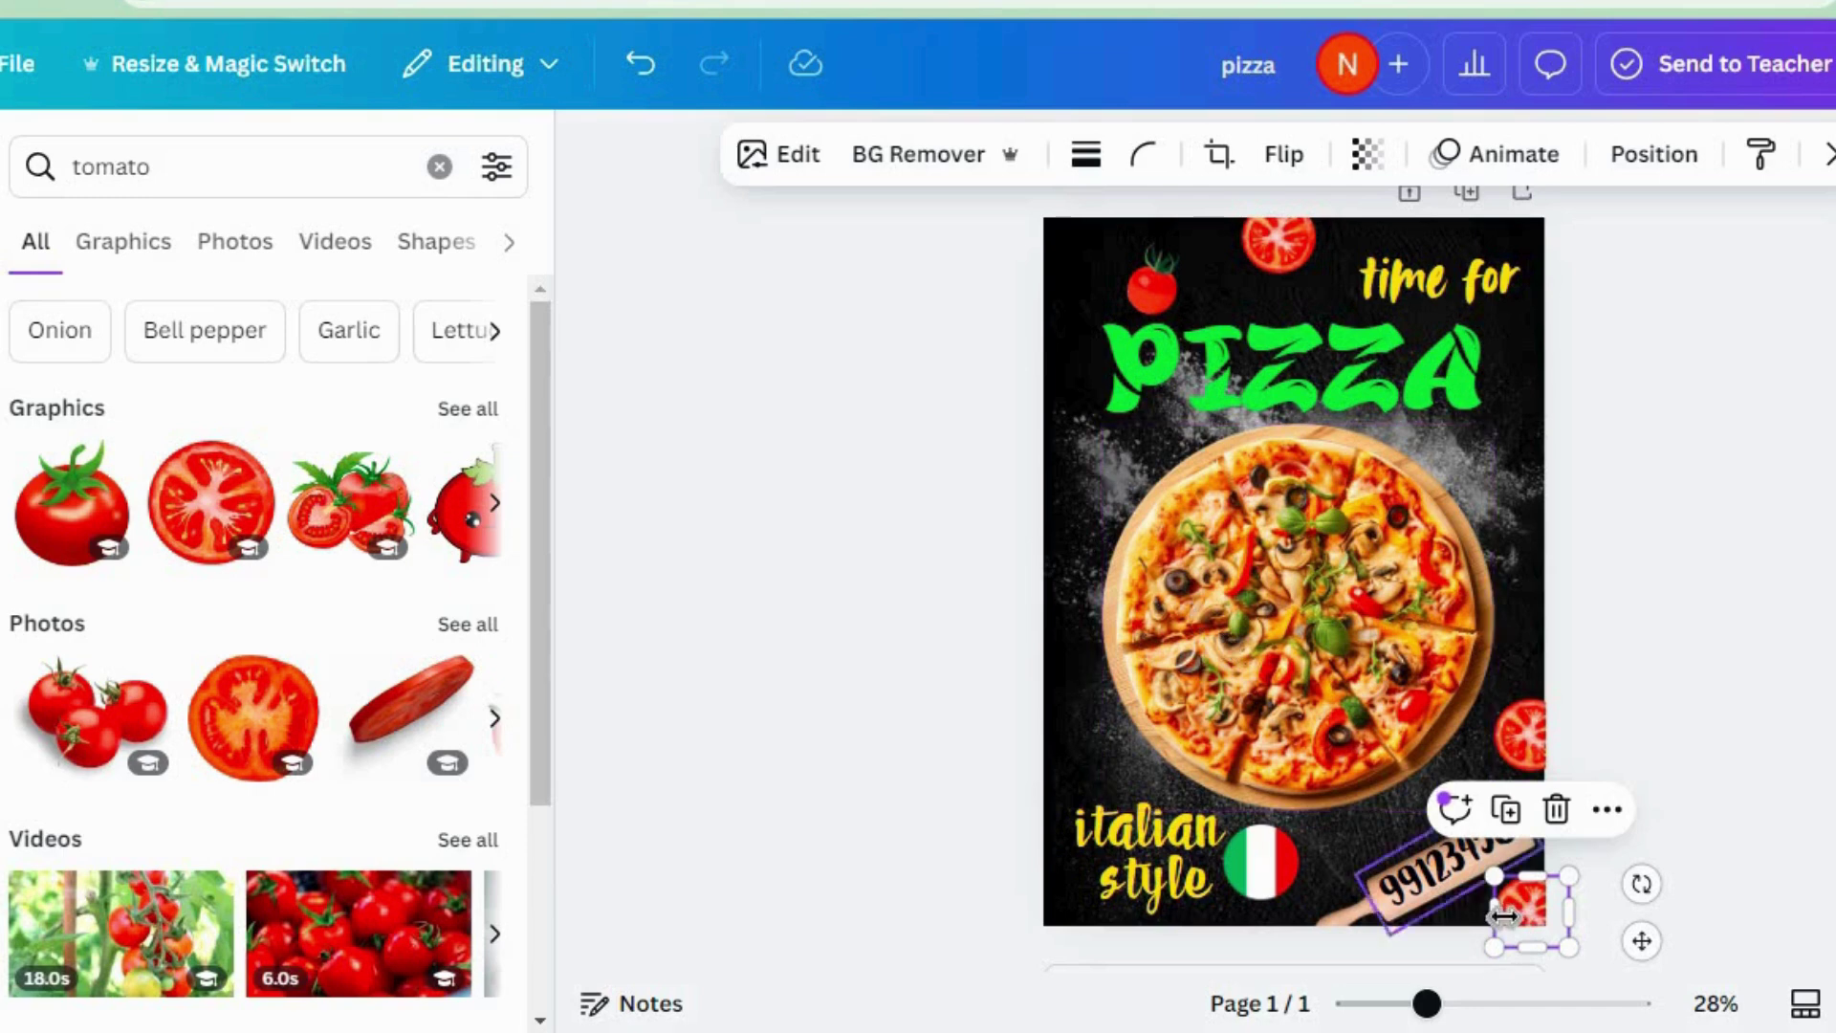
left_click_drag(1519, 915, 1065, 472)
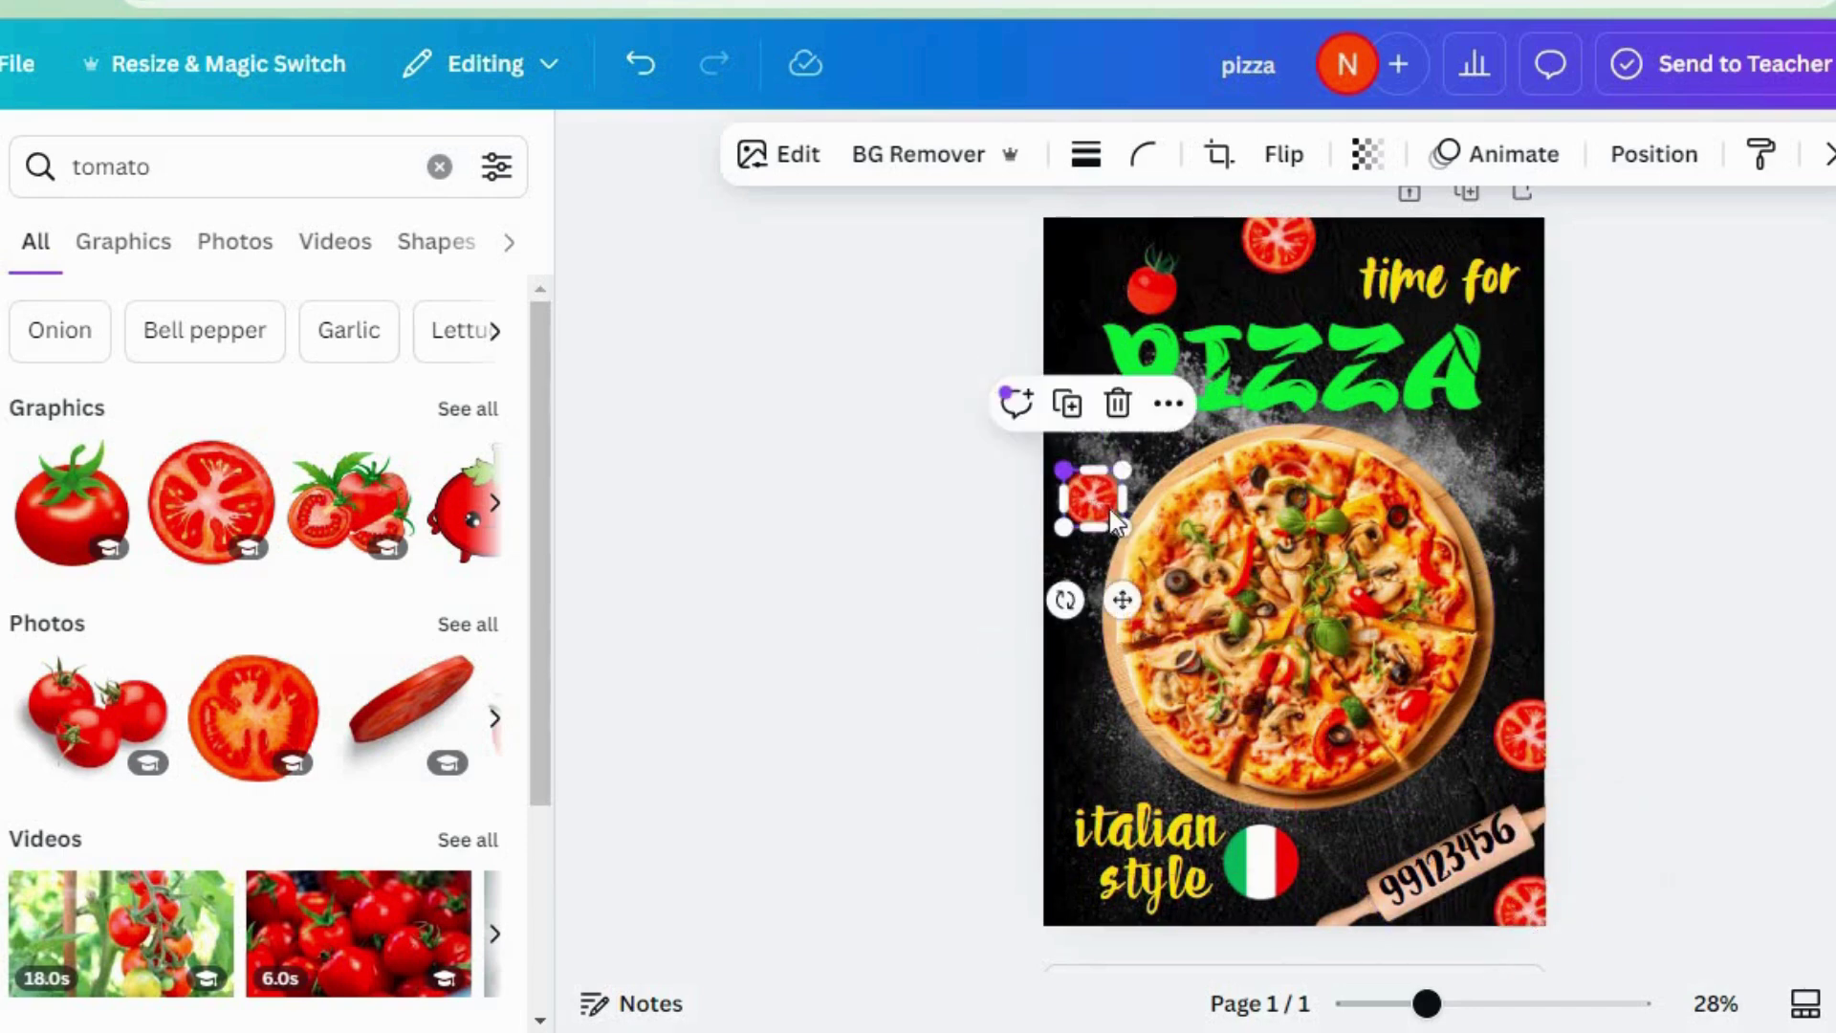
left_click(765, 388)
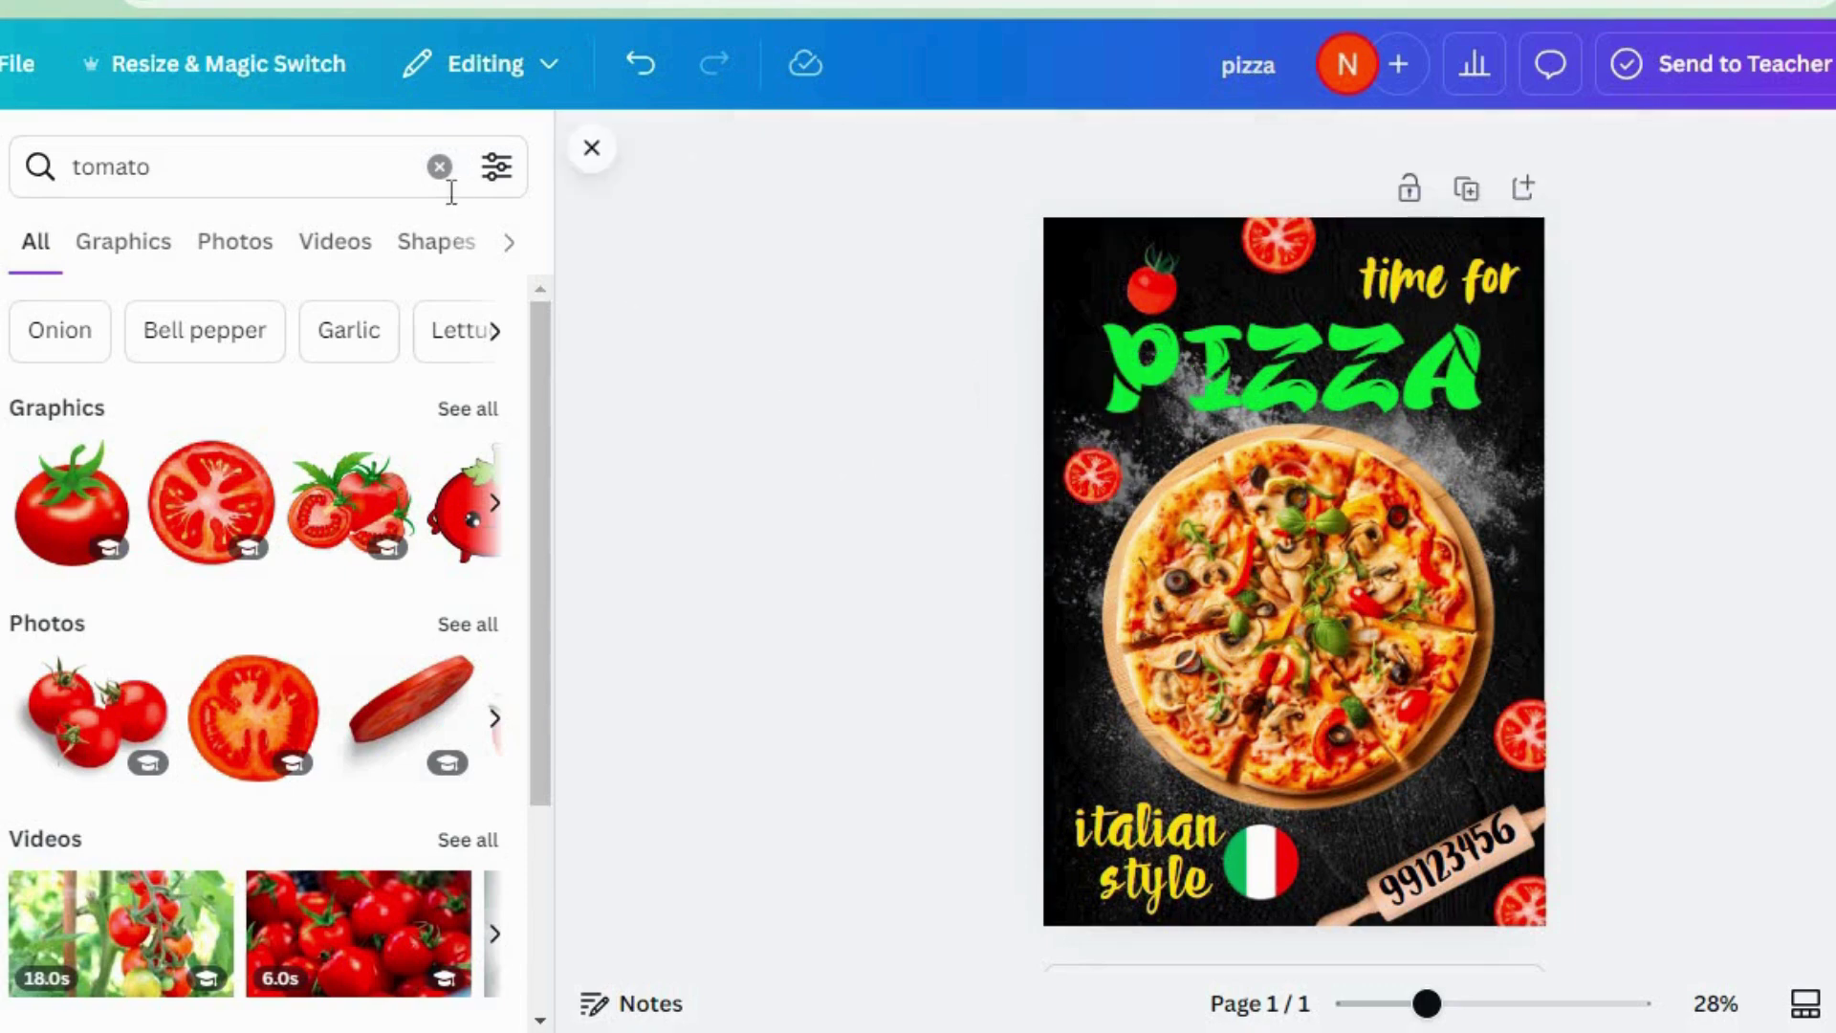
Search the elements for "mint leaves" and add the graphic of a single broad mint leaf to the poster.
left_click(439, 168)
type("mint")
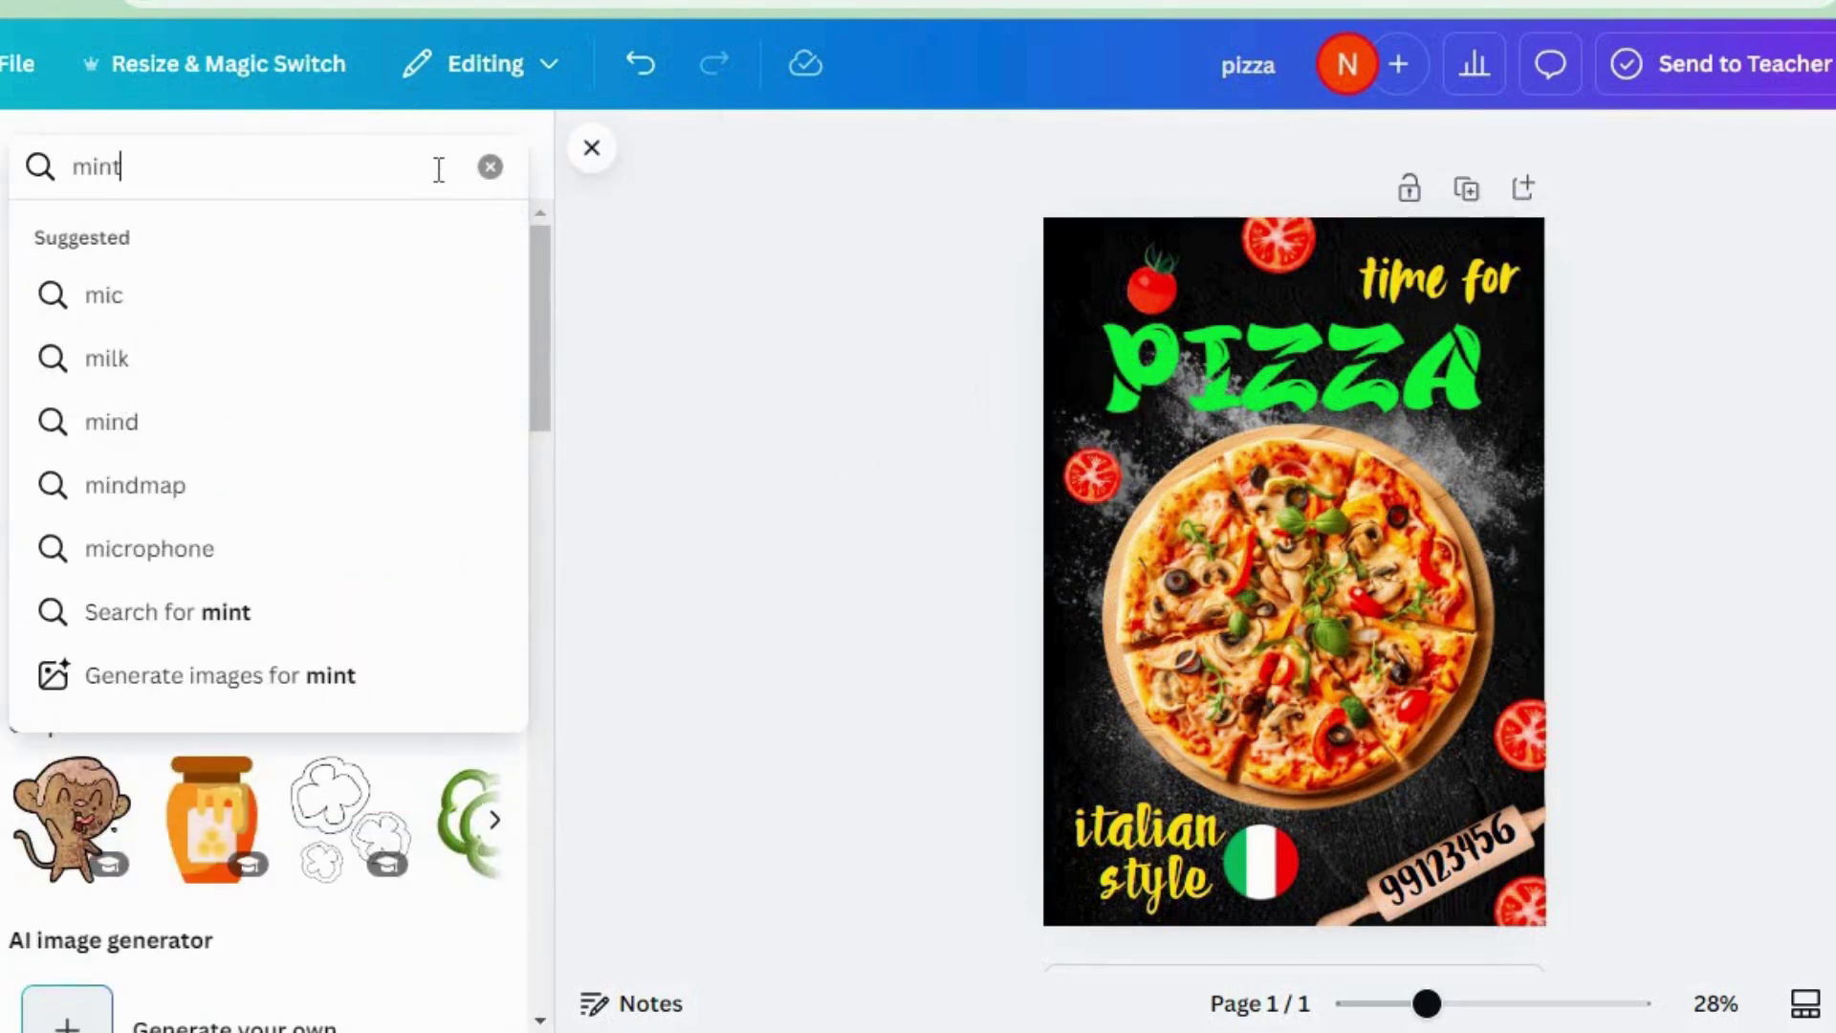
type(" leave")
left_click(471, 294)
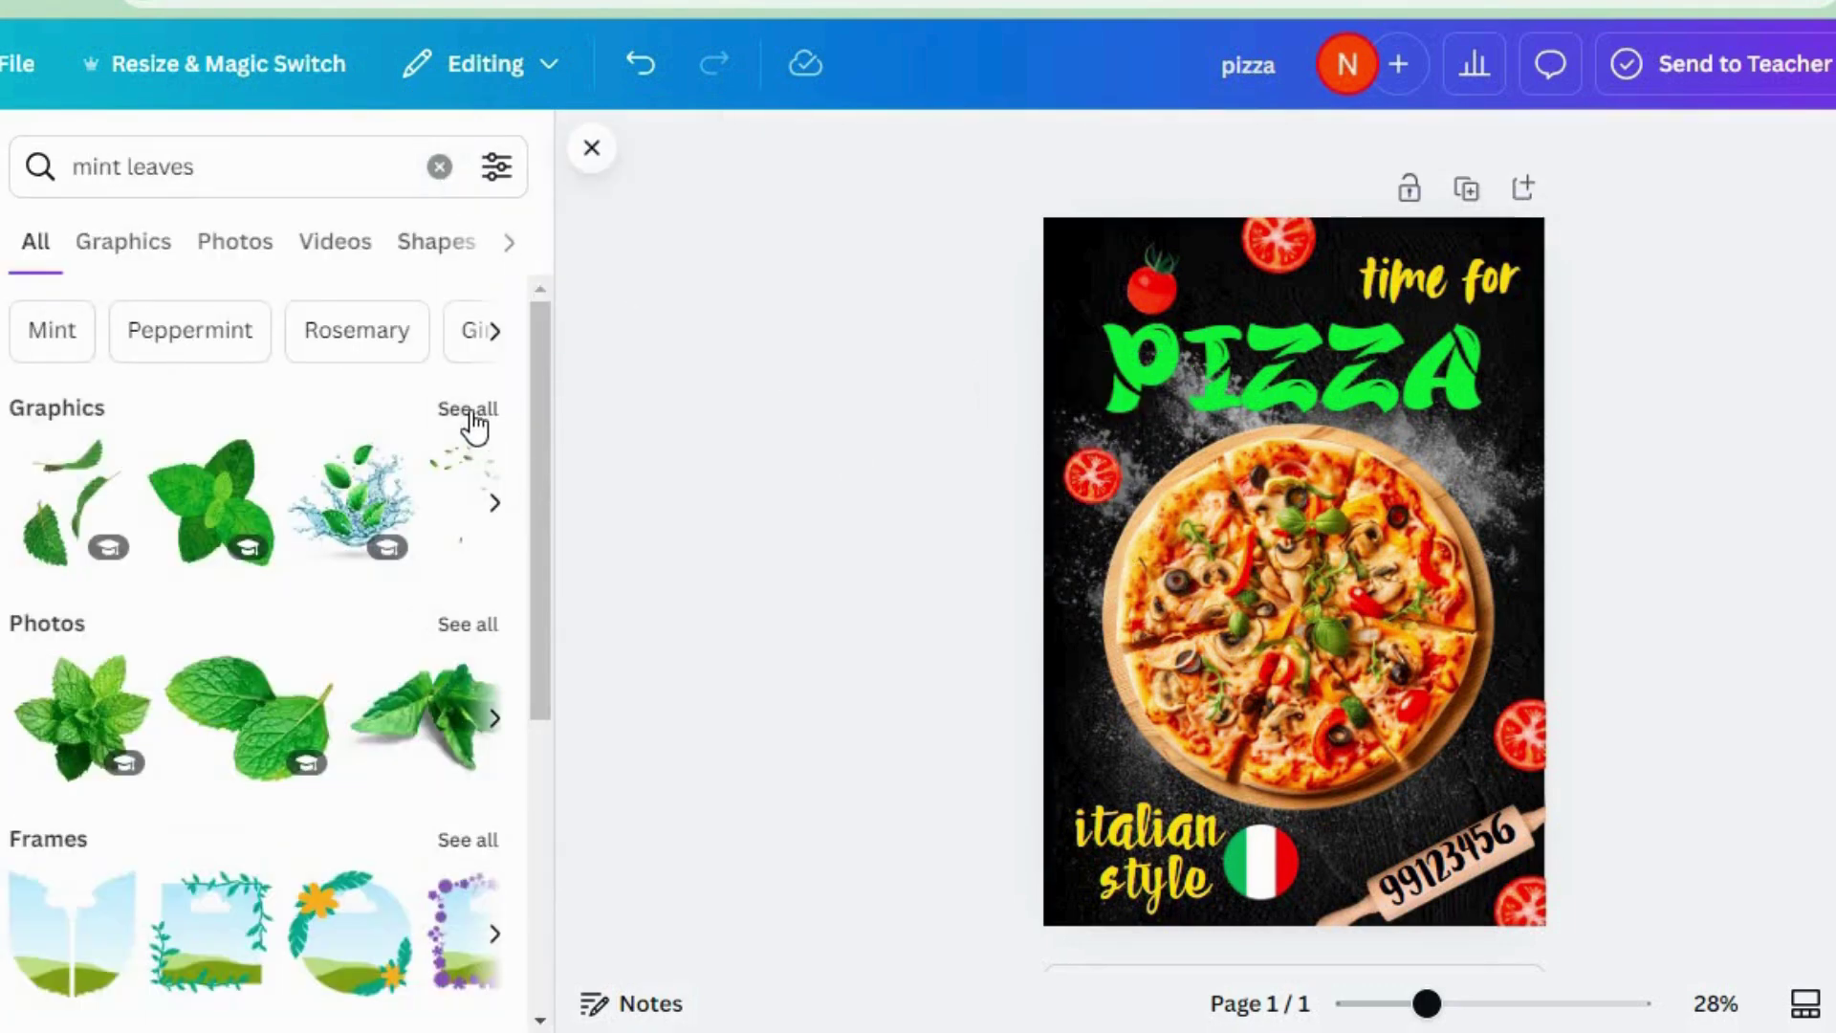
left_click(468, 408)
left_click(262, 794)
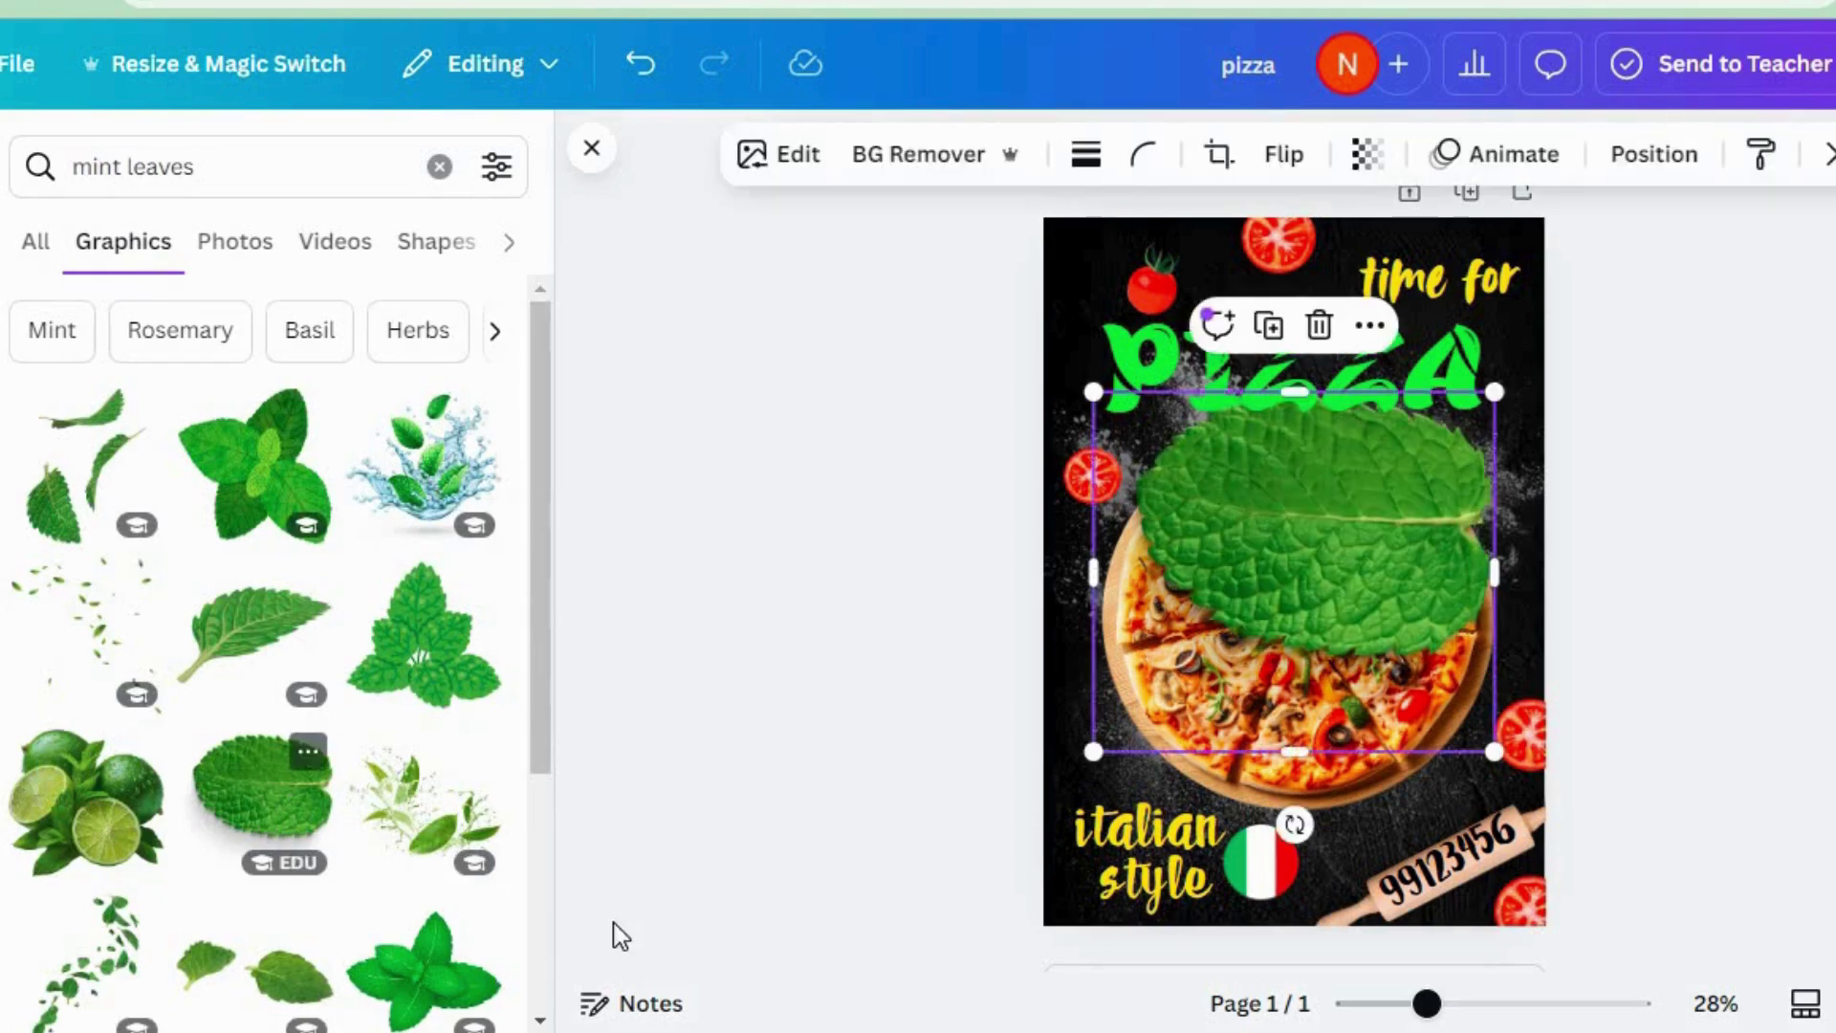
Shrink the mint leaf and place it above the PIZZA title, between the tomato and the tomato slice.
left_click_drag(1084, 394, 1359, 769)
left_click_drag(1492, 821, 1234, 282)
left_click(1406, 382)
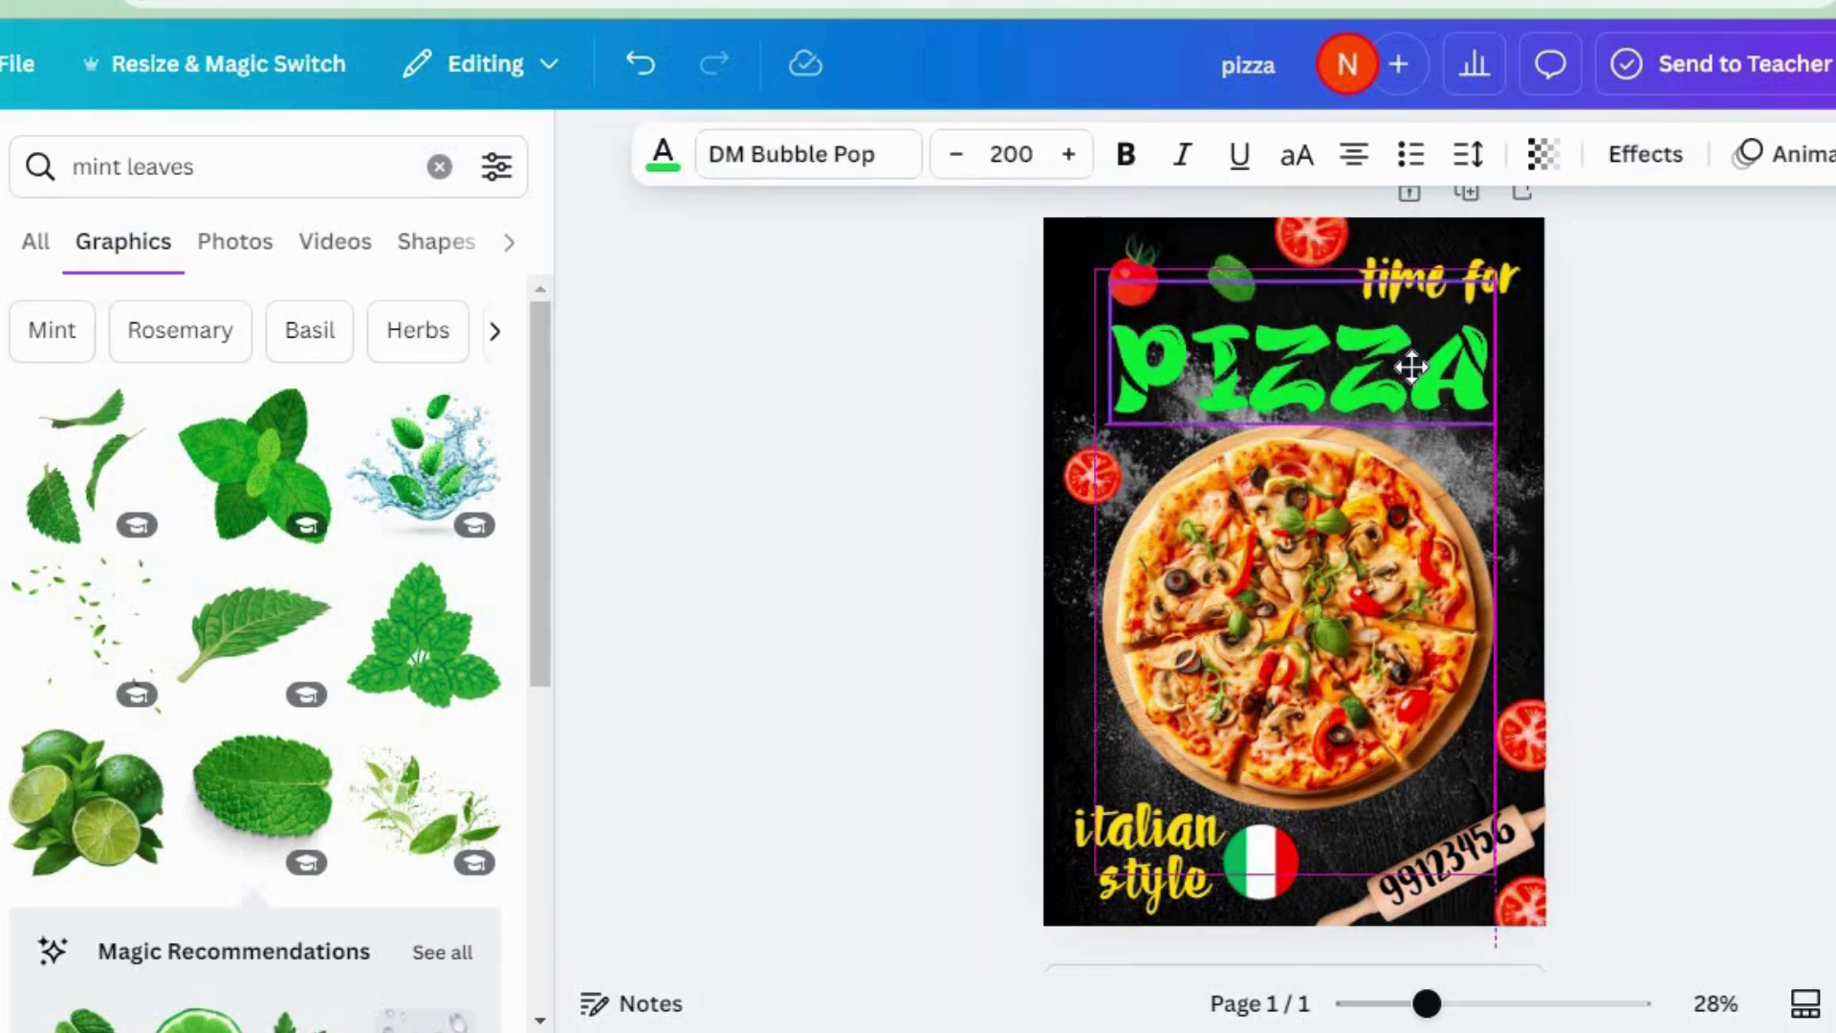
Place tilted copies of the mint leaf at the poster's right edge beside the pizza and, slightly smaller, above "italian style".
left_click(1514, 502)
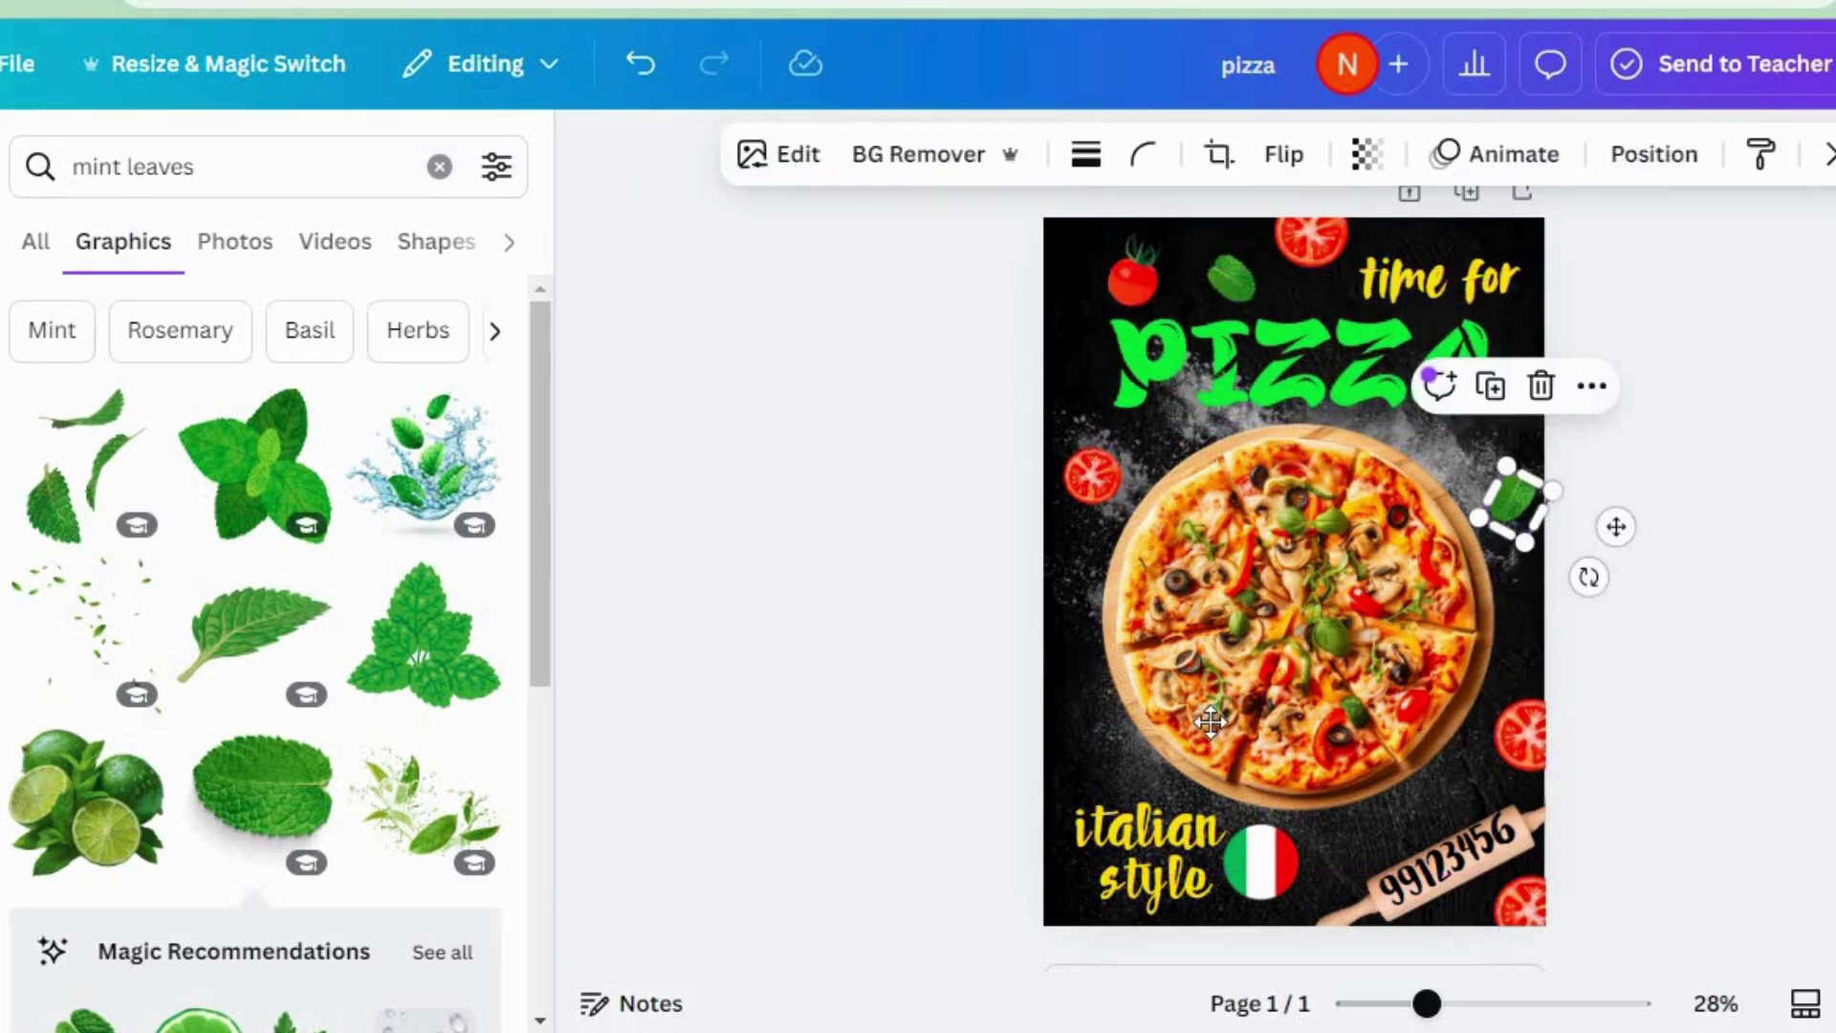
left_click_drag(1210, 722, 1073, 746)
left_click_drag(1194, 821, 1138, 879)
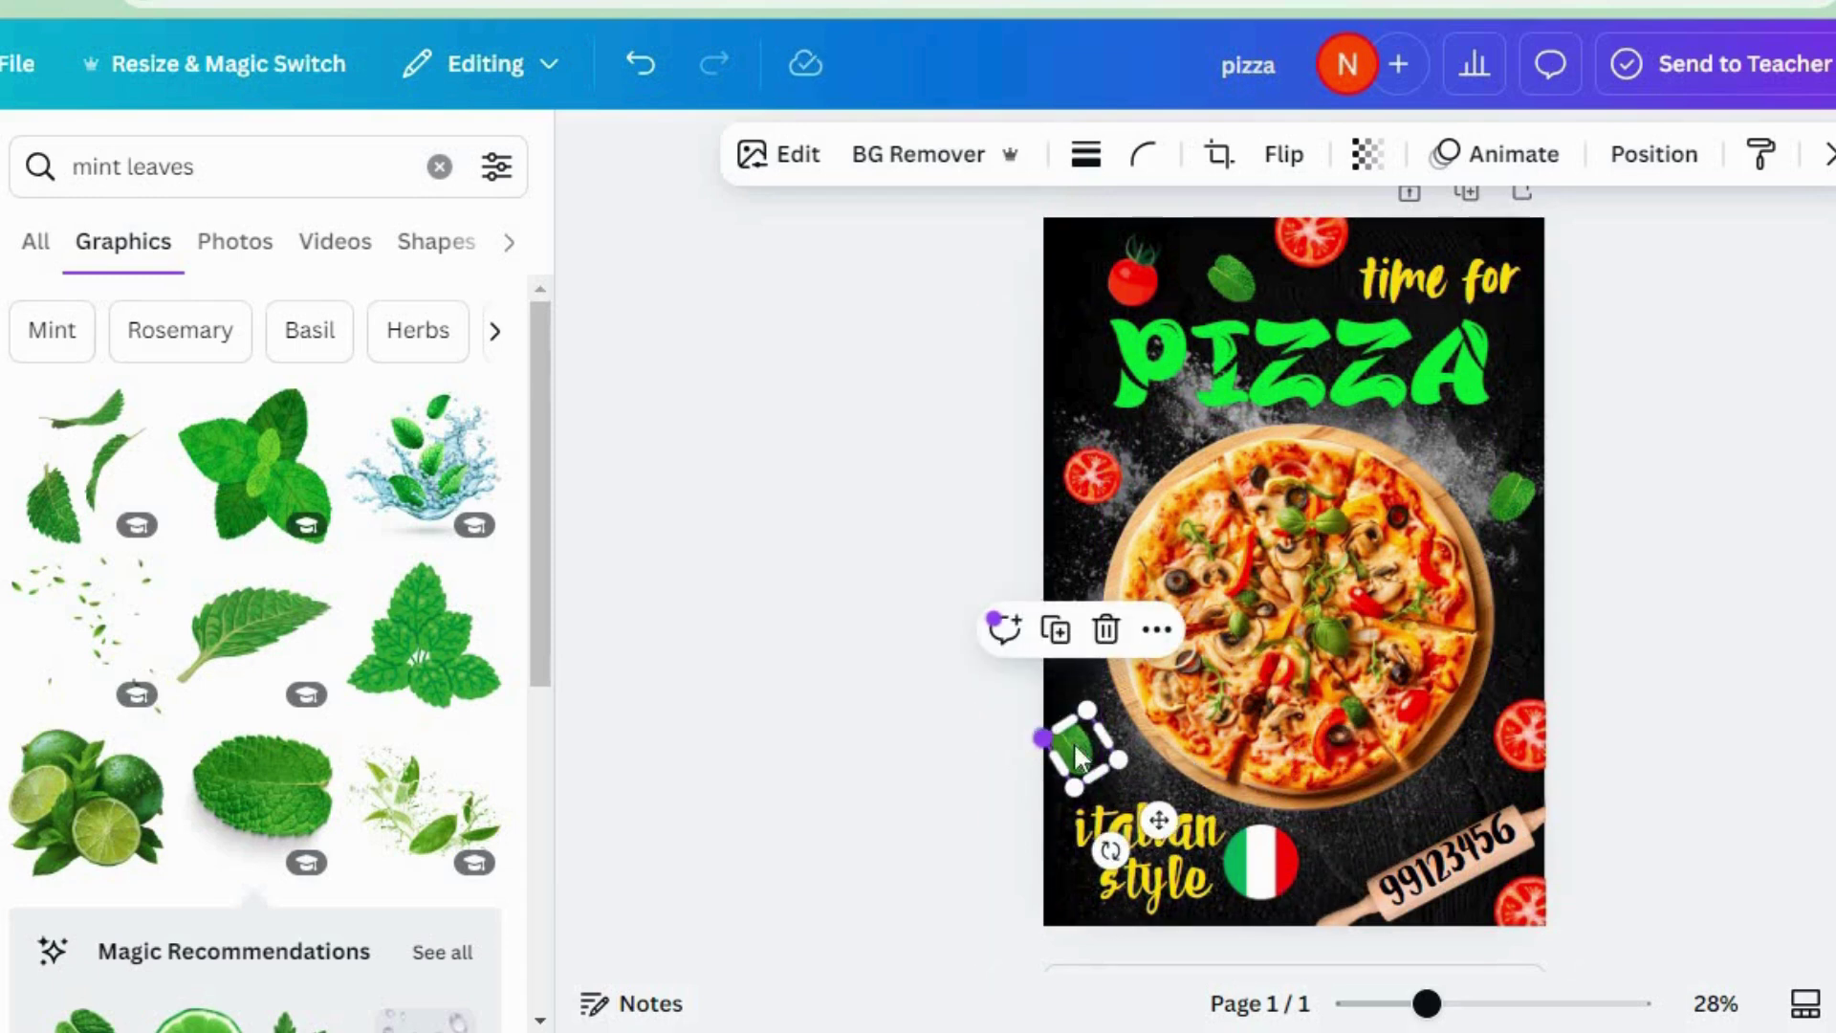
mouse_move(1070, 742)
left_mouse_down()
mouse_move(1090, 743)
mouse_move(1065, 756)
left_mouse_up()
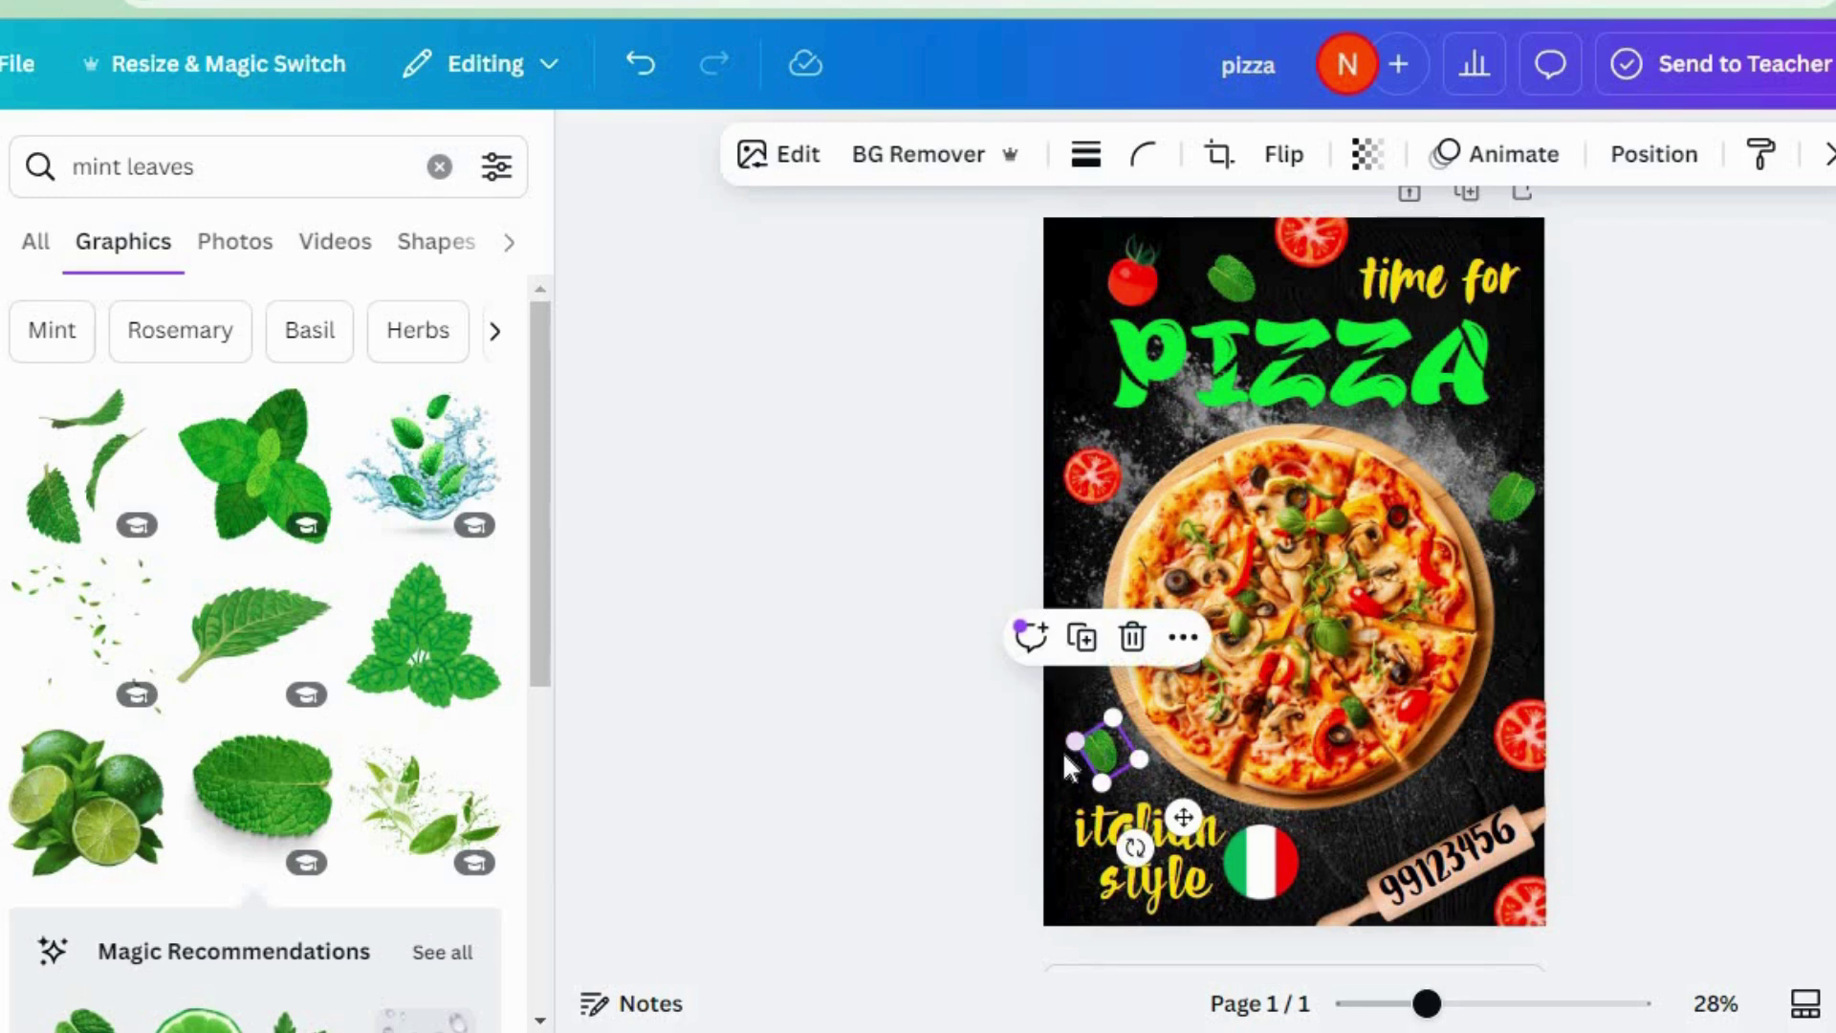
left_click(902, 692)
Search the elements for "corn" and add the graphic of scattered corn kernels to the poster.
left_click(433, 167)
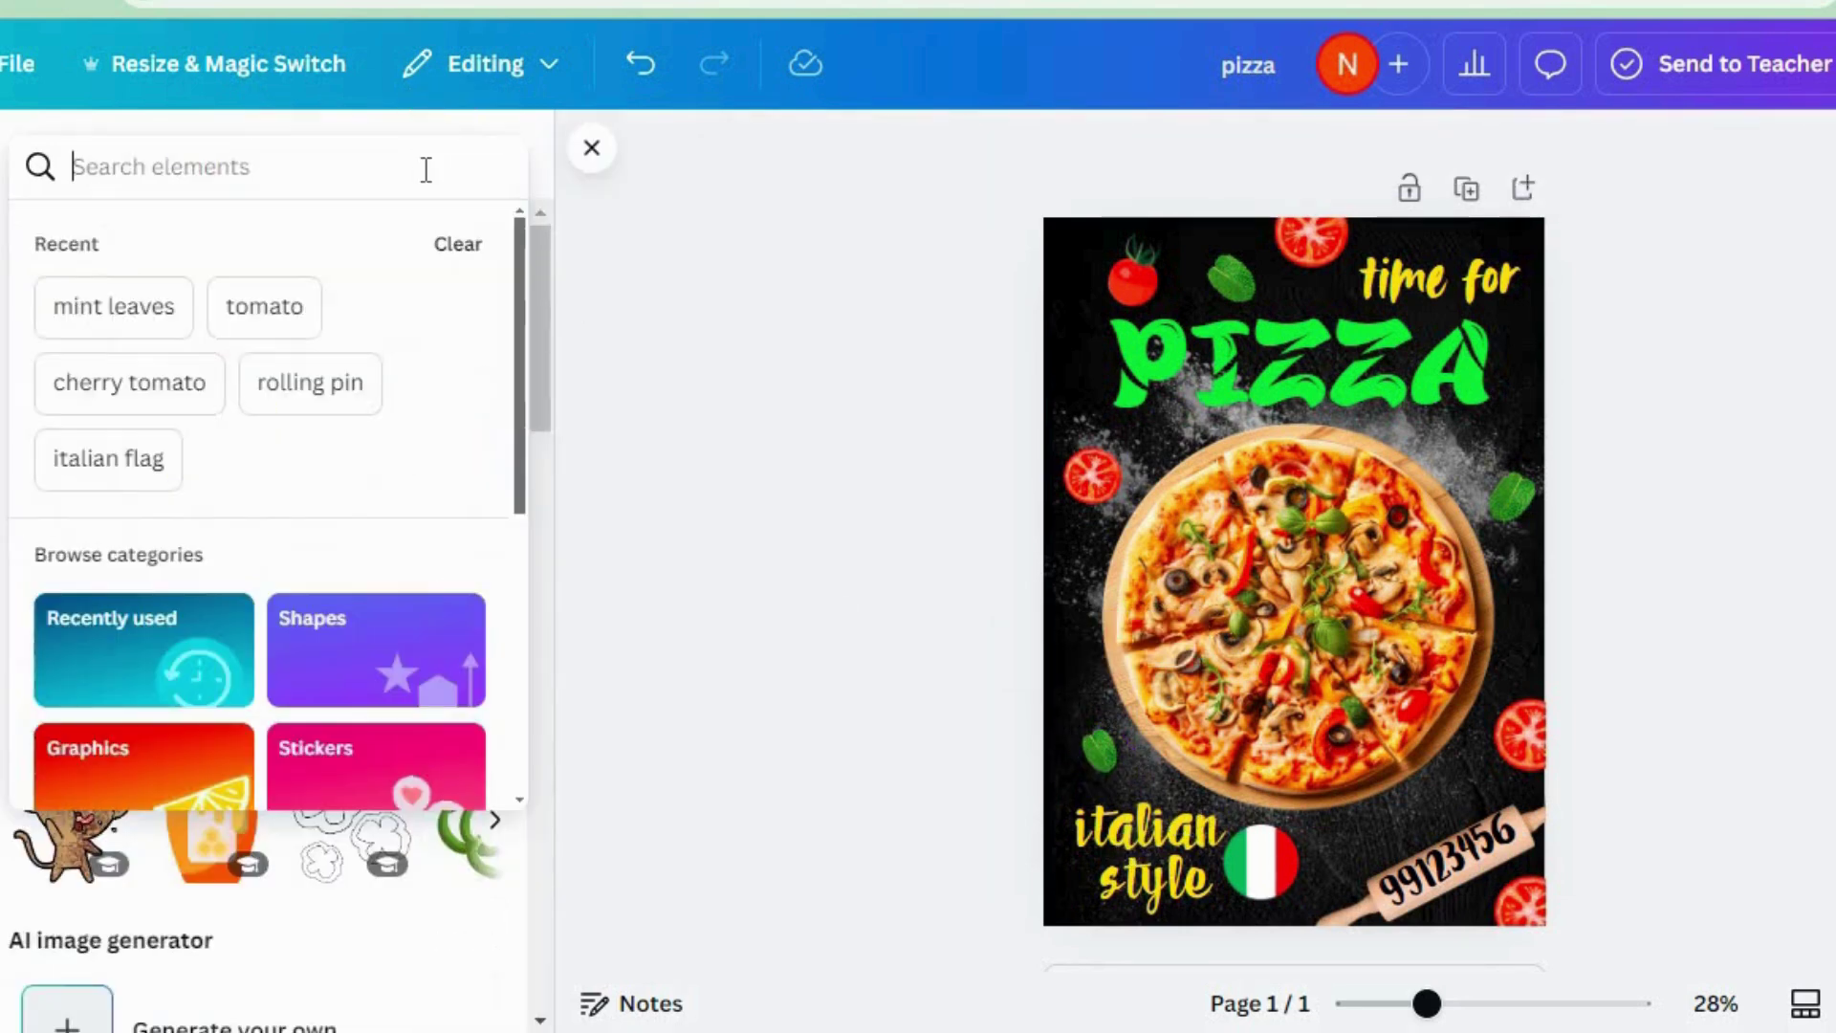
type("corn")
key("Return")
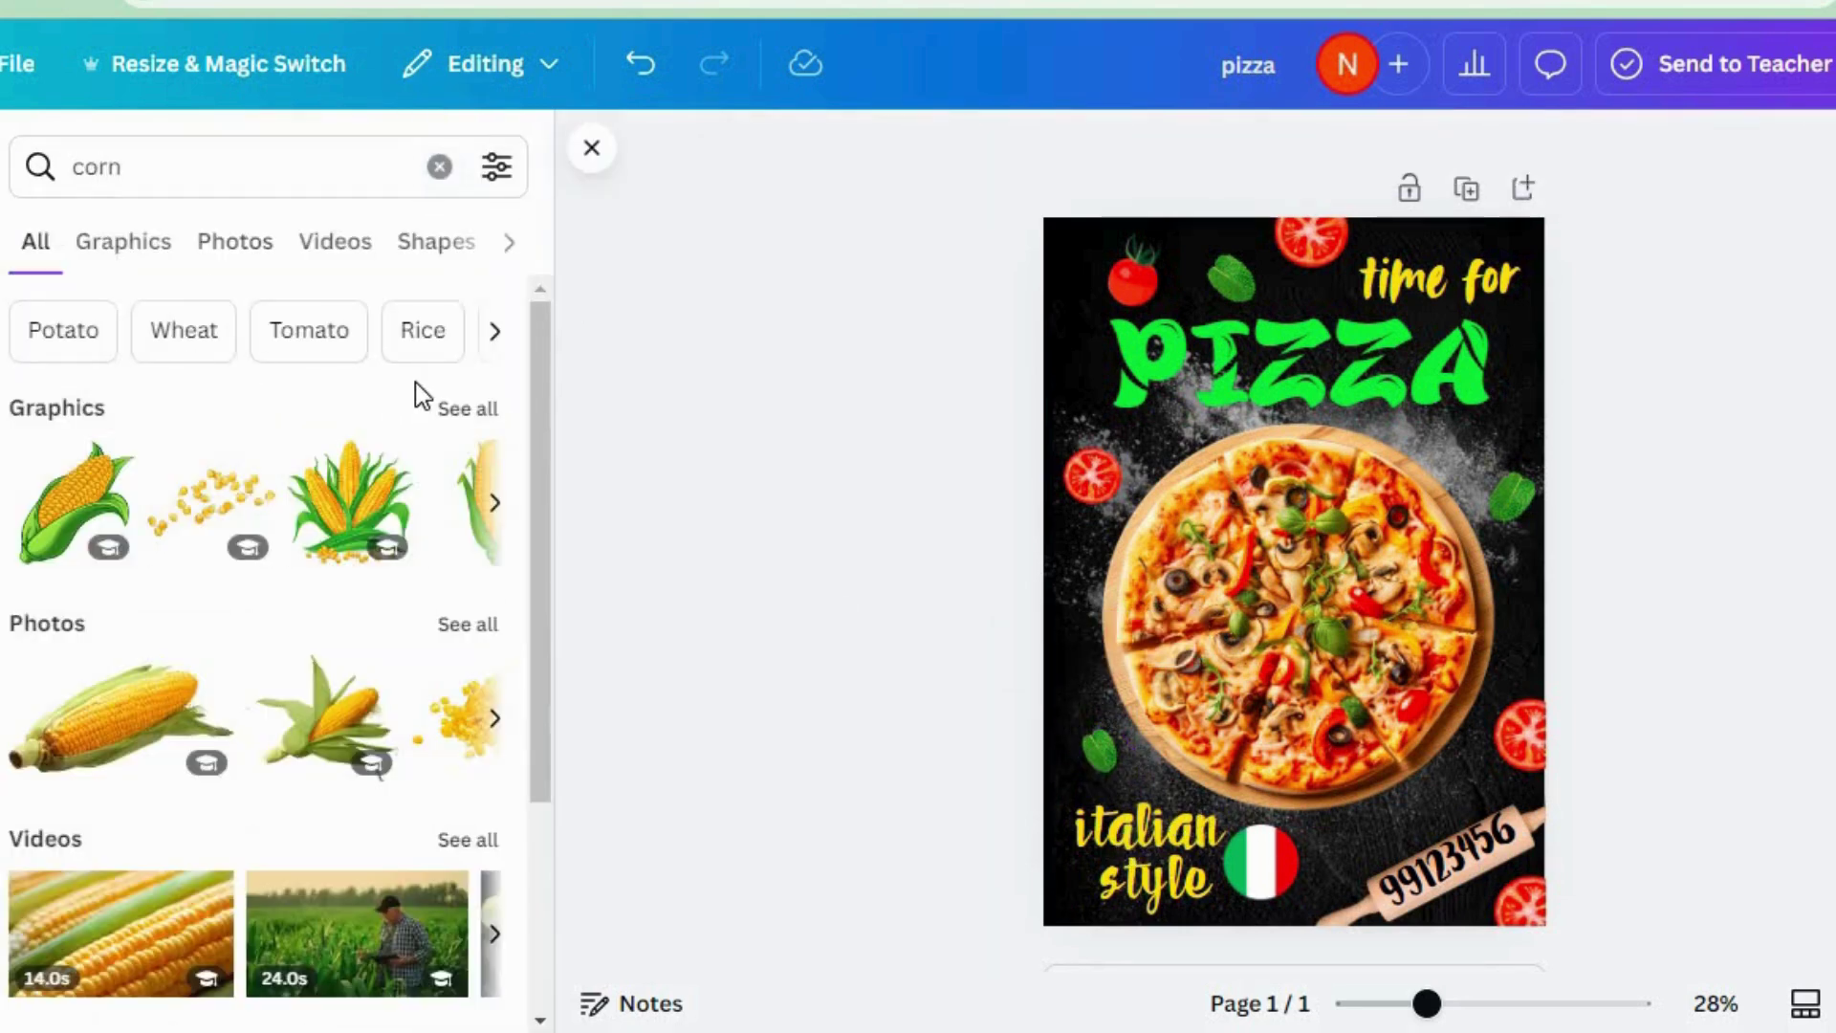
left_click(466, 409)
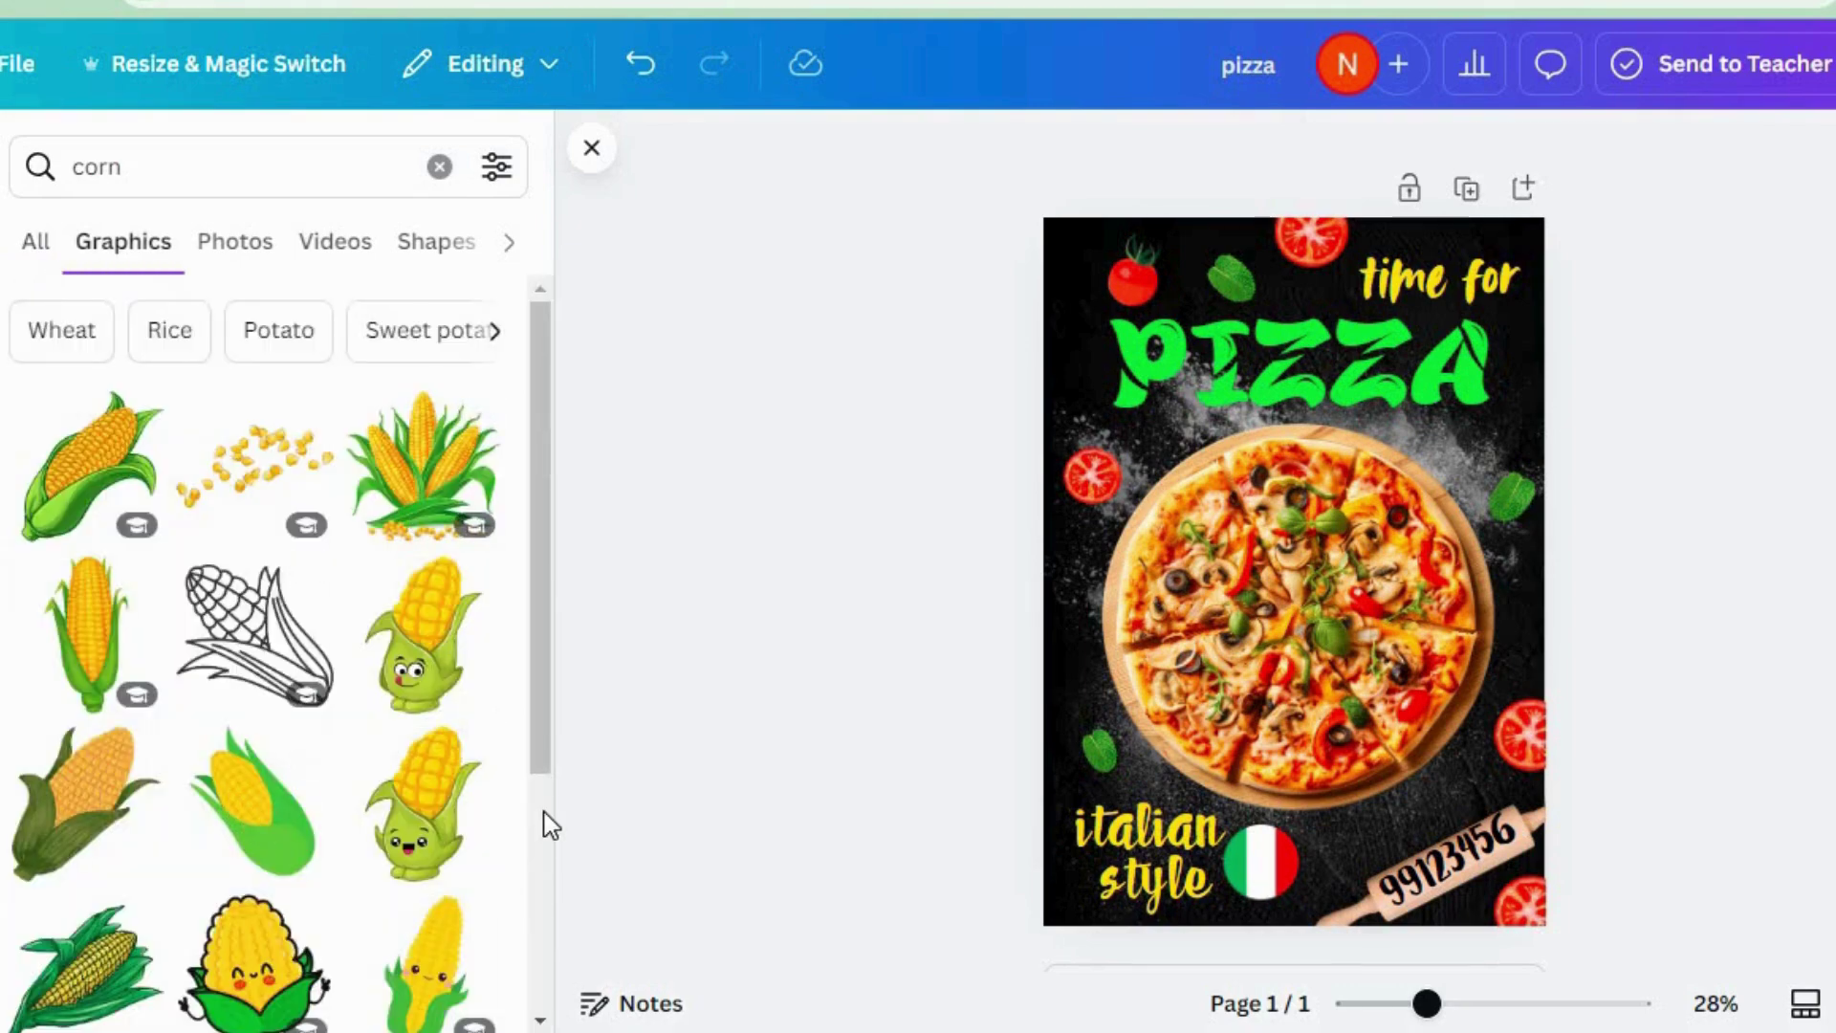
scroll(355, 782, "down", 4)
left_click(264, 763)
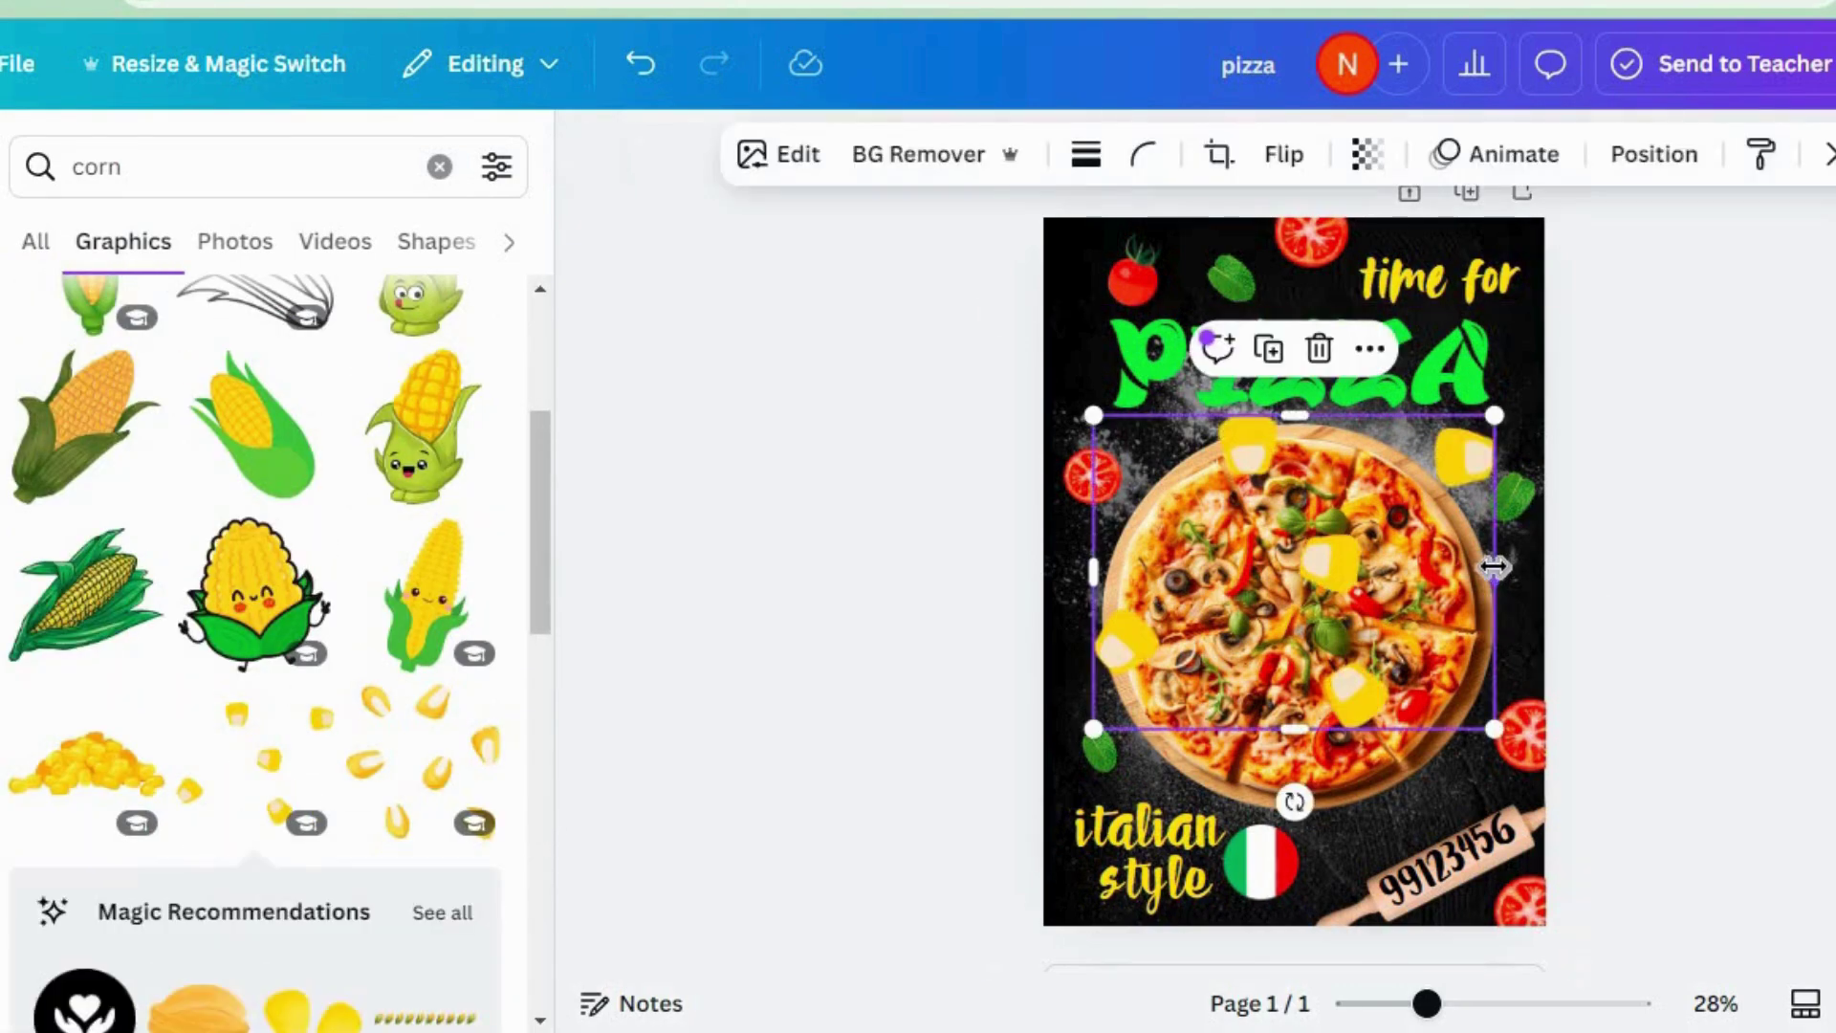
Crop the corn graphic to its single upper kernel and shrink it.
left_click_drag(1497, 607, 1304, 612)
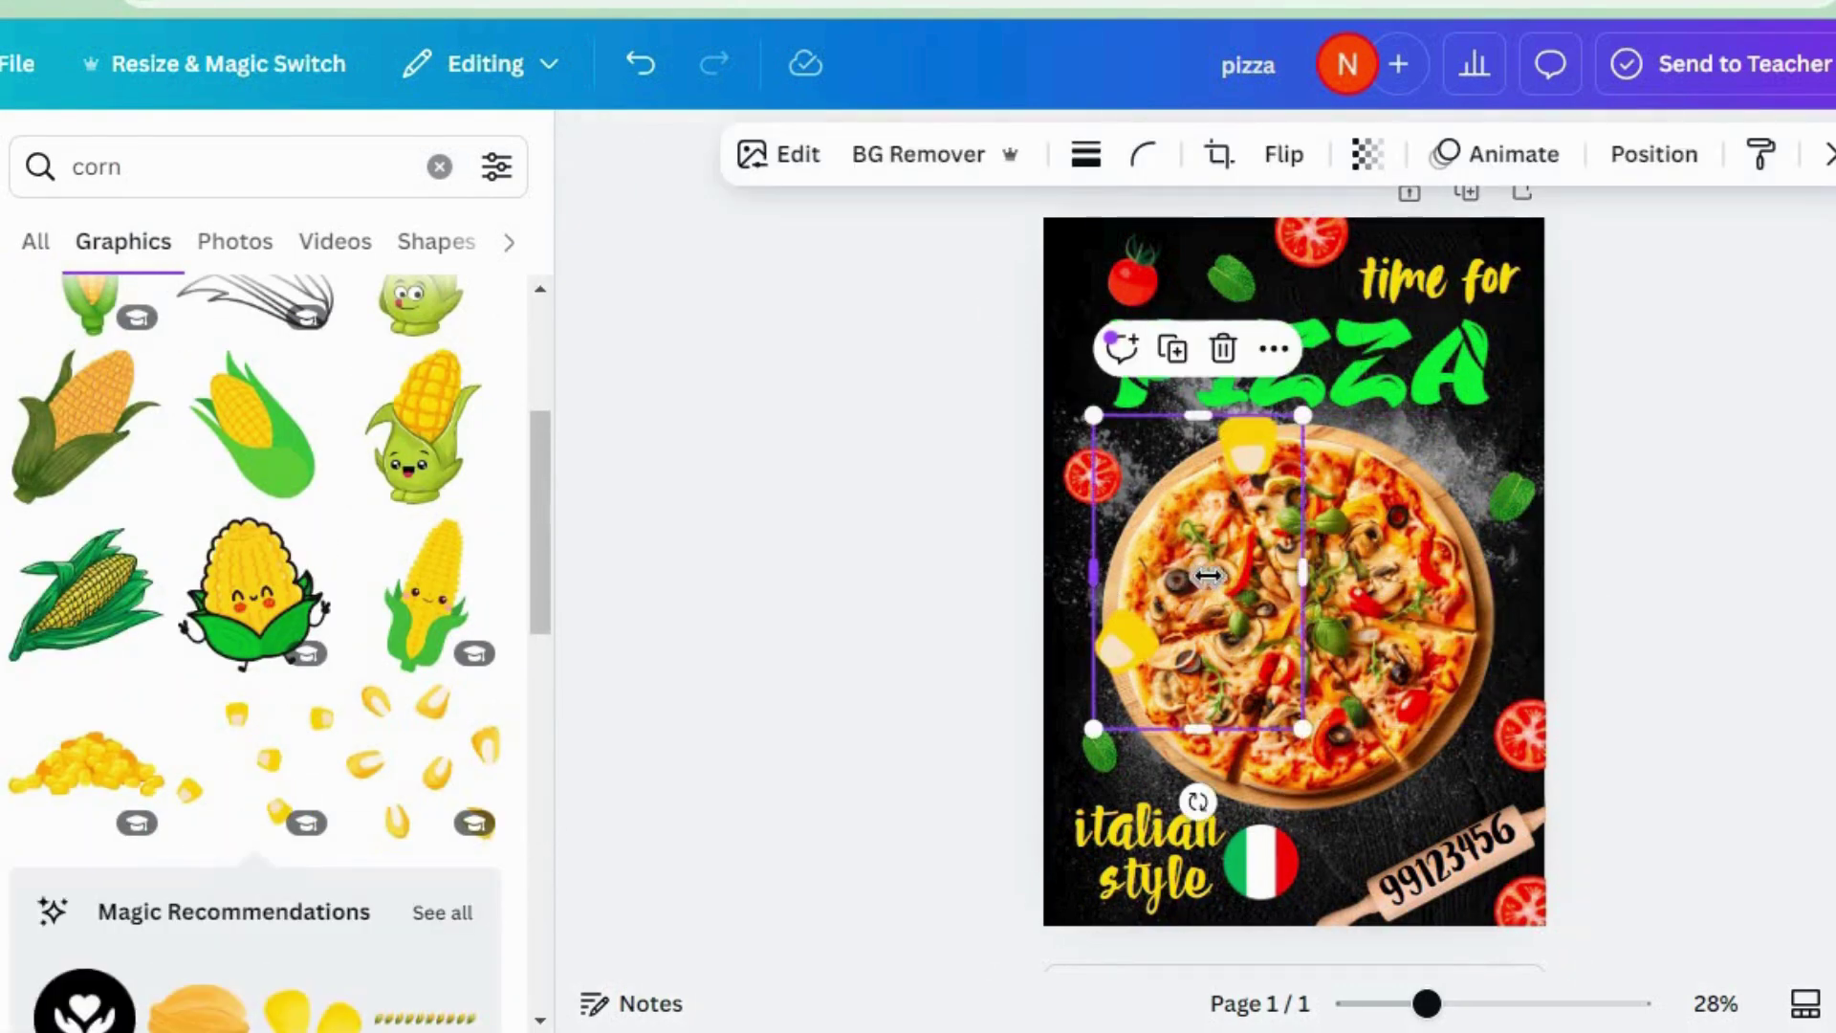
left_click_drag(1208, 575, 1210, 578)
left_click_drag(1253, 731, 1283, 490)
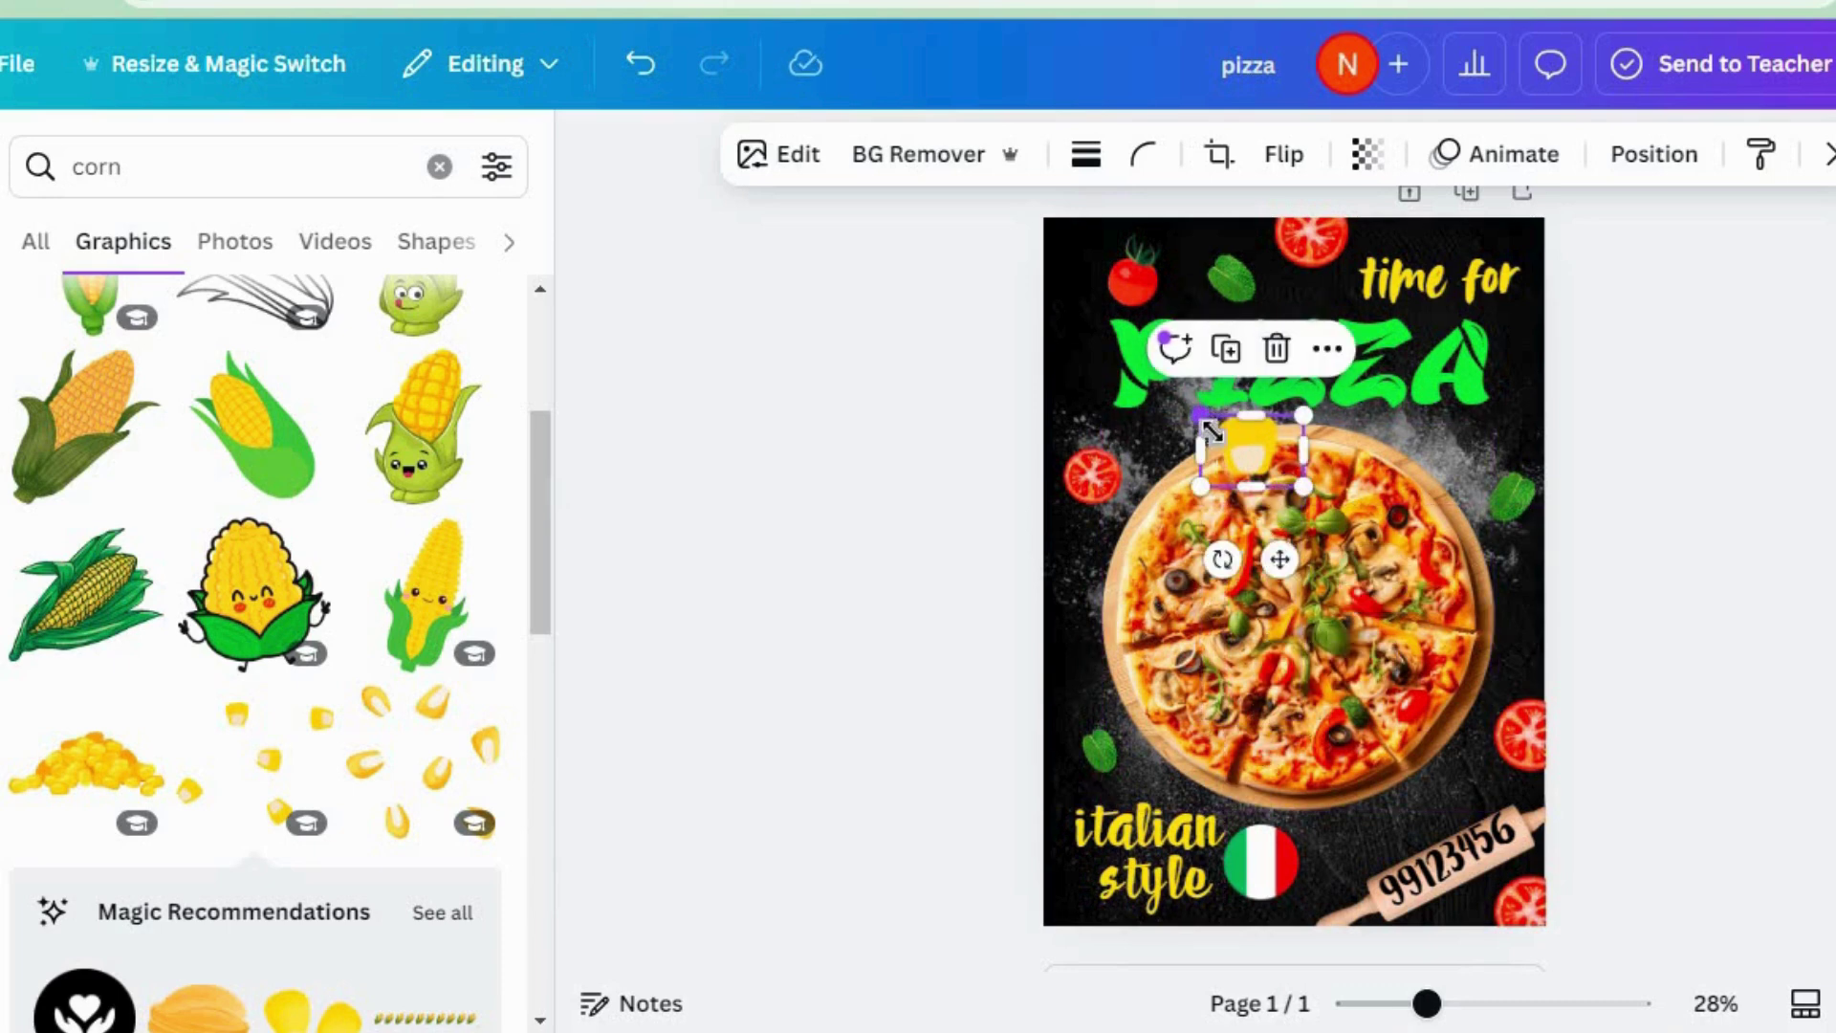
left_click_drag(1209, 430, 1235, 438)
Tilt the corn kernel into the poster's upper left corner, then paste a copy and rotate it near the pizza's upper left edge.
left_click_drag(1244, 560, 1348, 574)
left_click_drag(1363, 495, 1167, 300)
key("ctrl+v")
left_click_drag(1318, 447, 1528, 448)
left_click_drag(1538, 546, 1530, 600)
left_click_drag(1074, 627, 1125, 536)
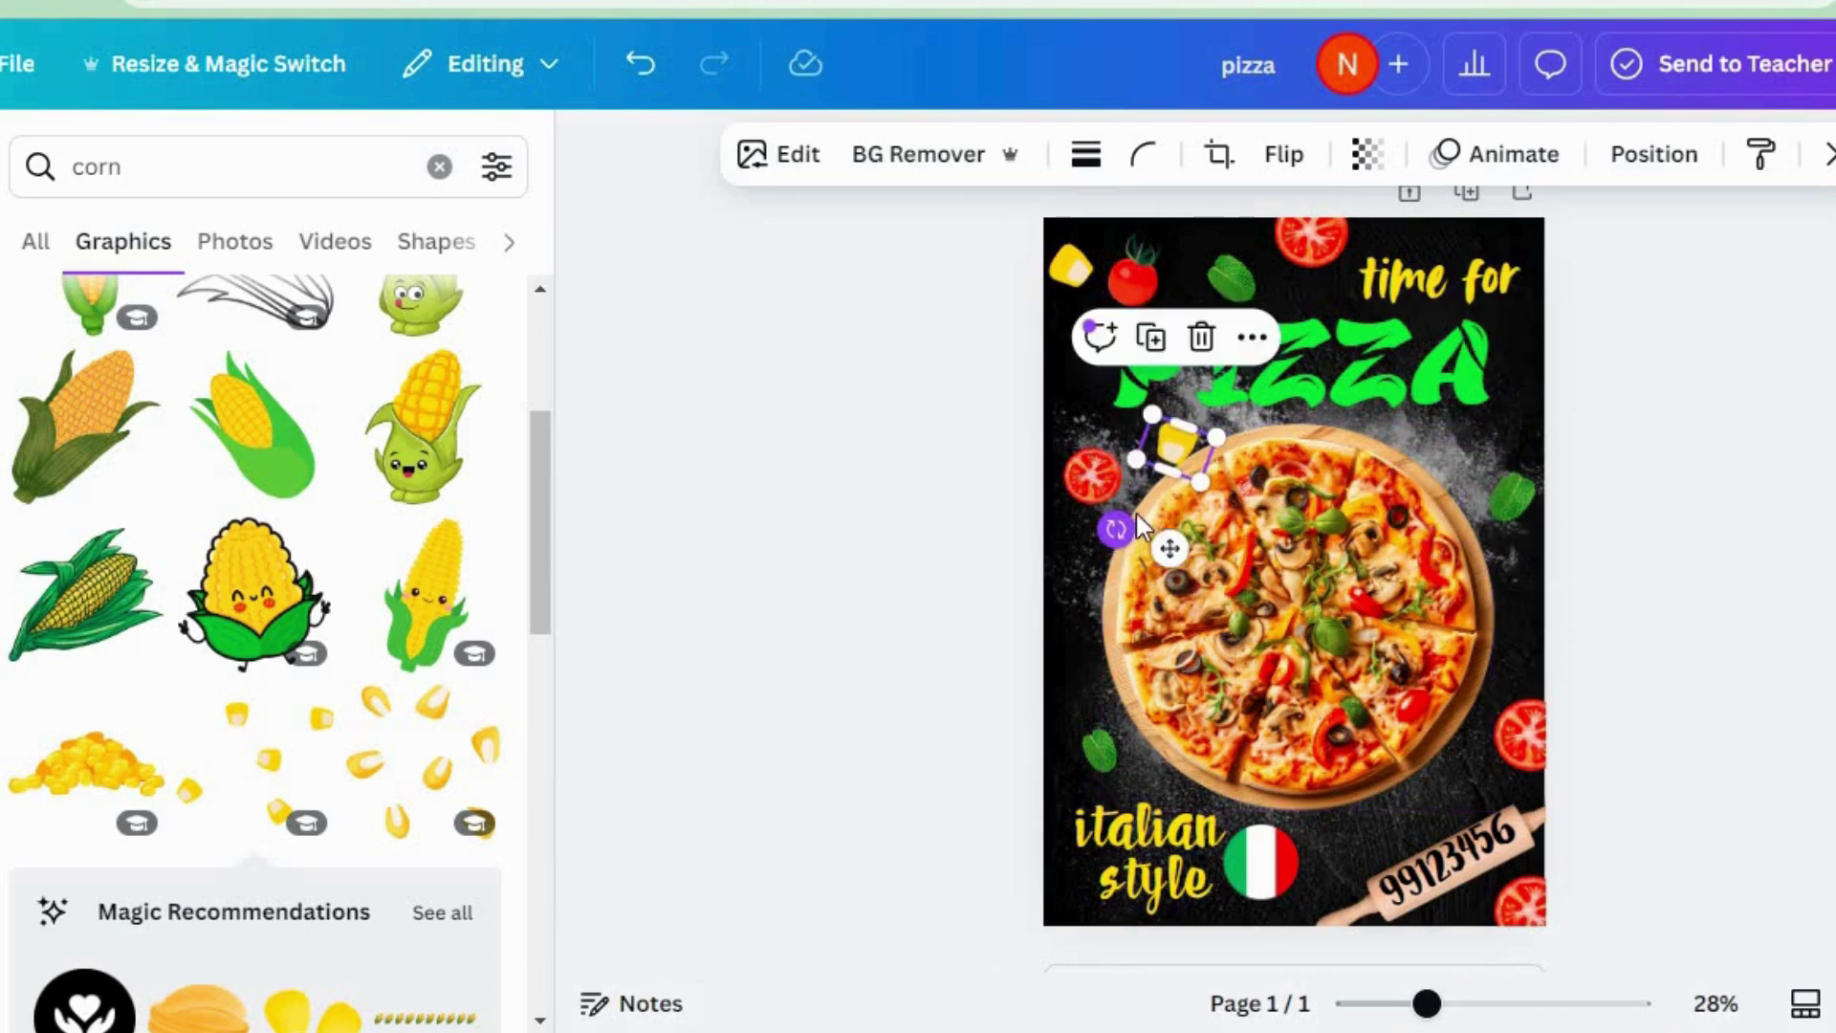
Shift the "italian style" text slightly up and place the corn kernel just above the rolling pin.
left_click_drag(1177, 442, 1066, 962)
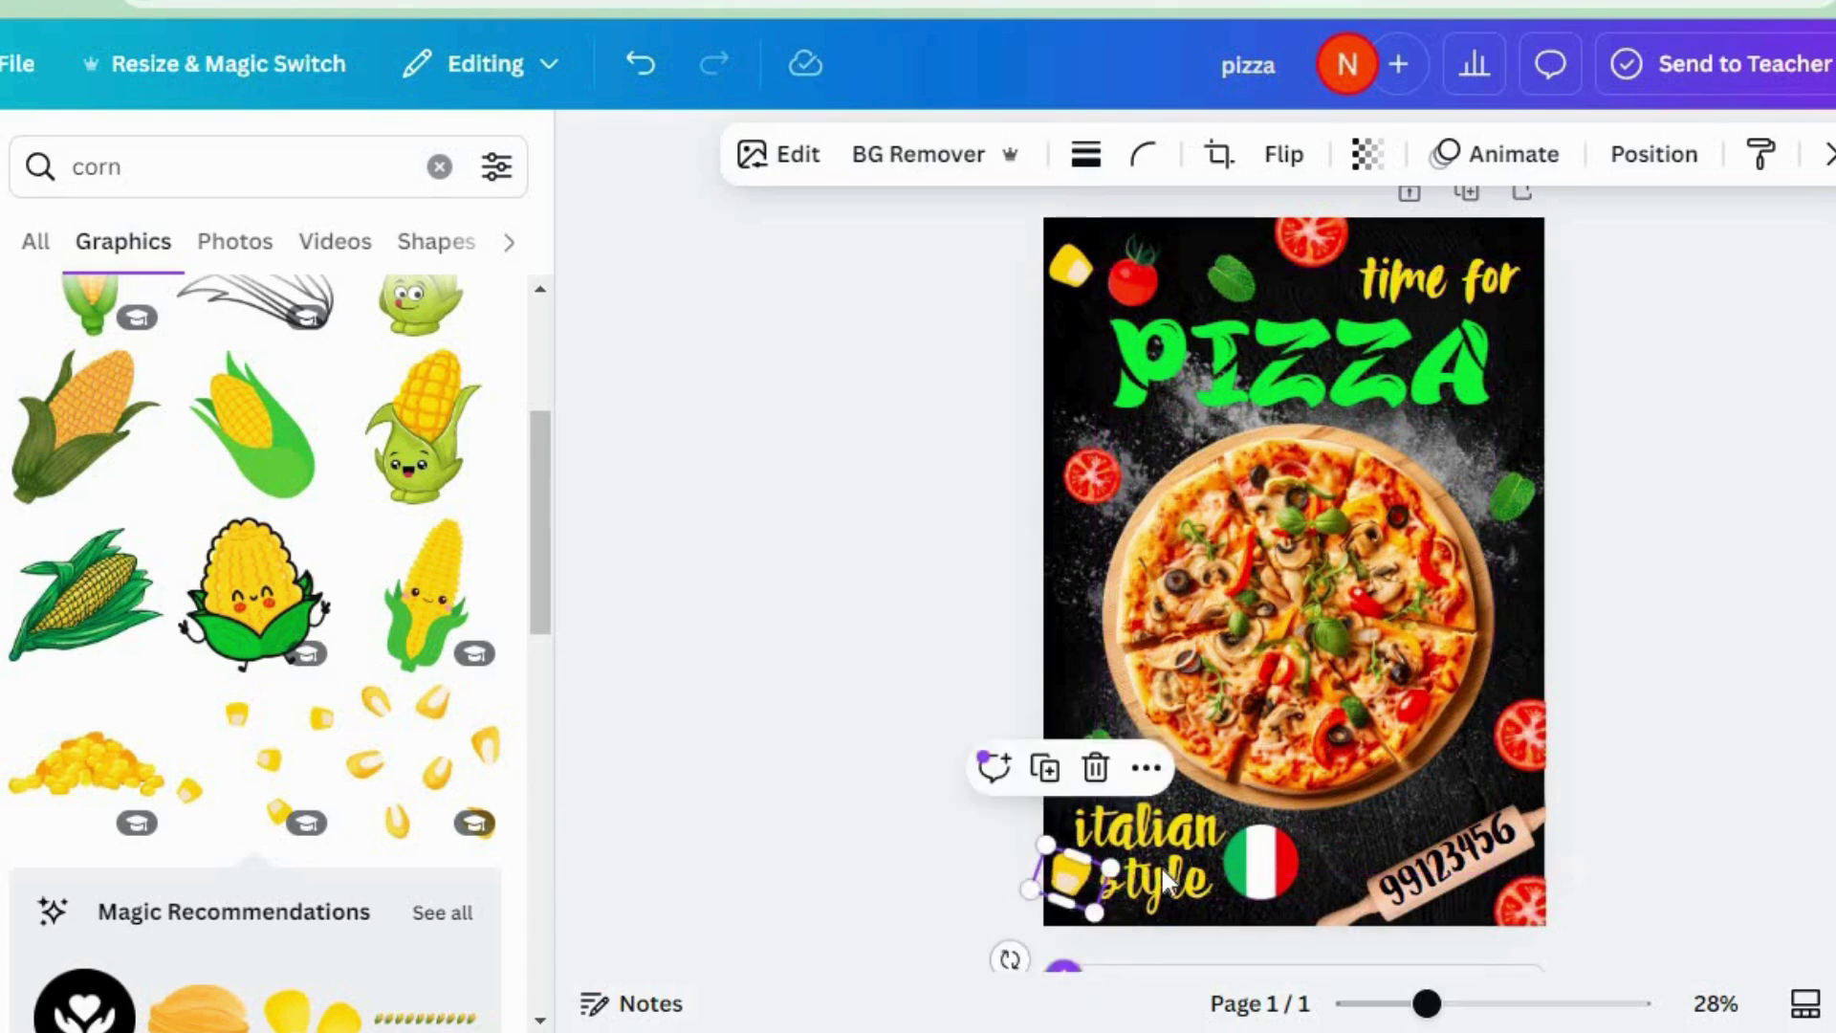
left_click(1165, 862)
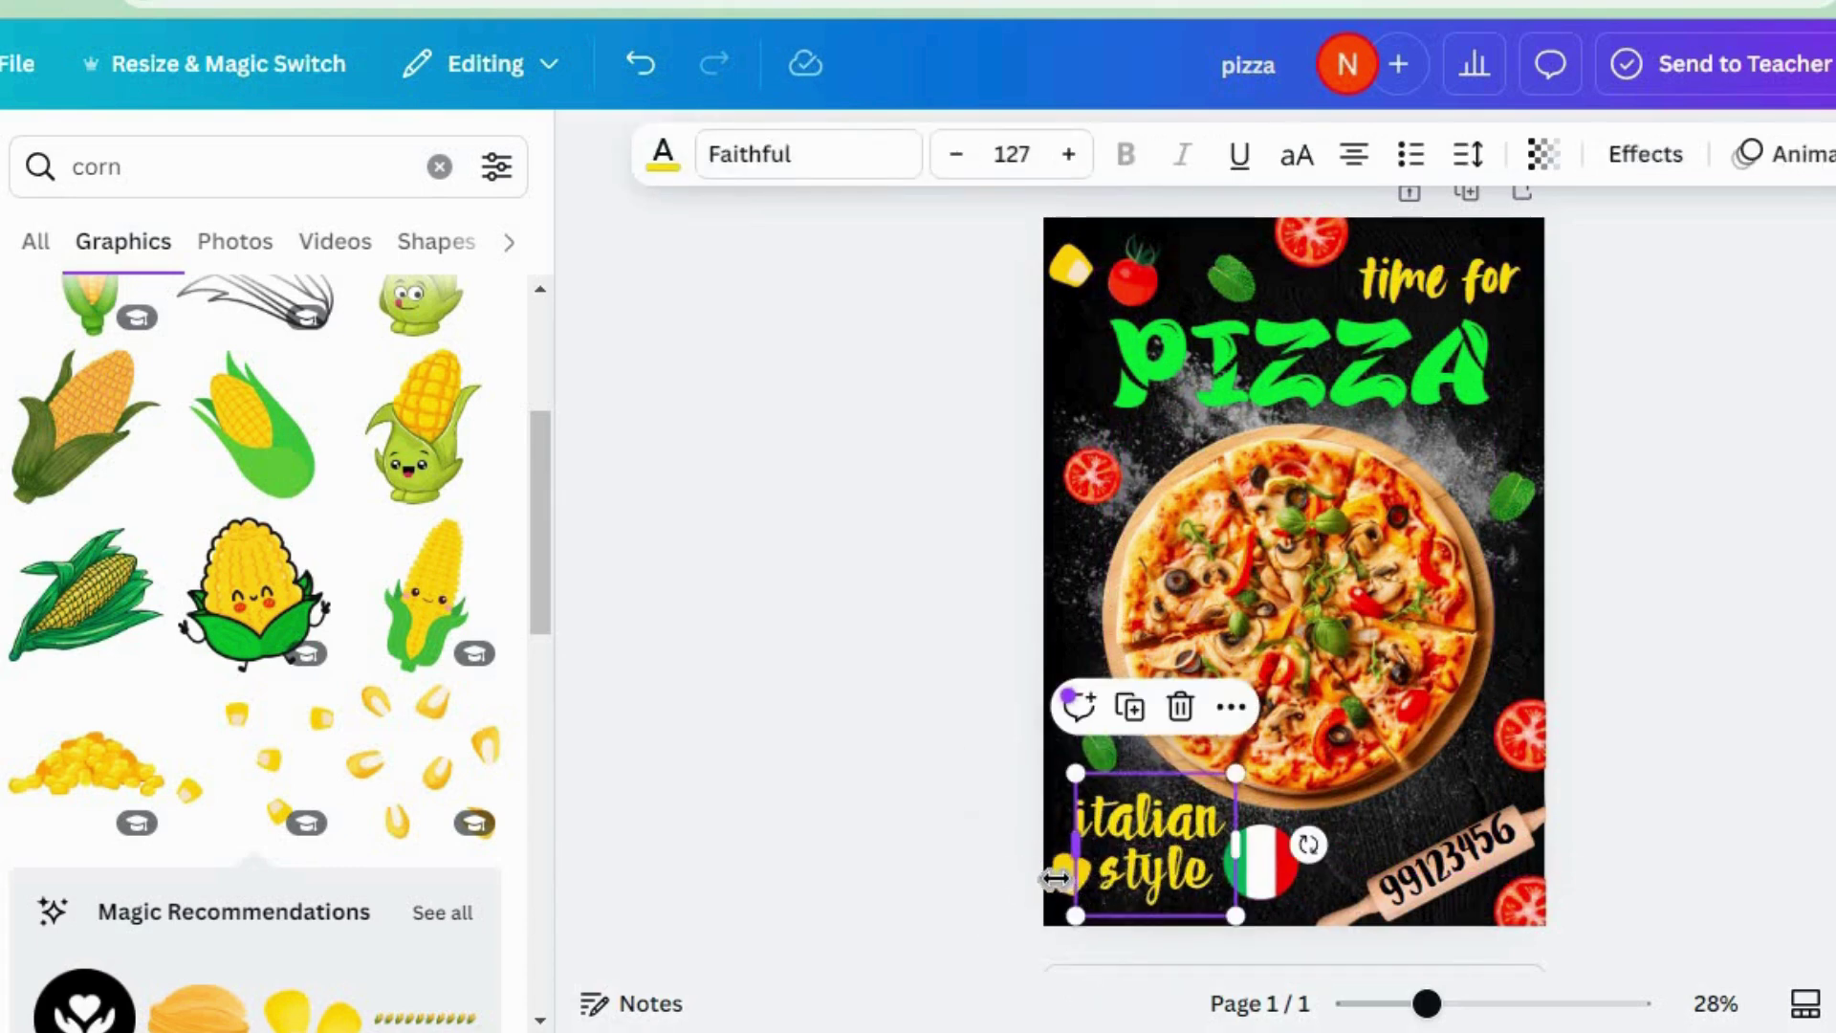
left_click(1061, 875)
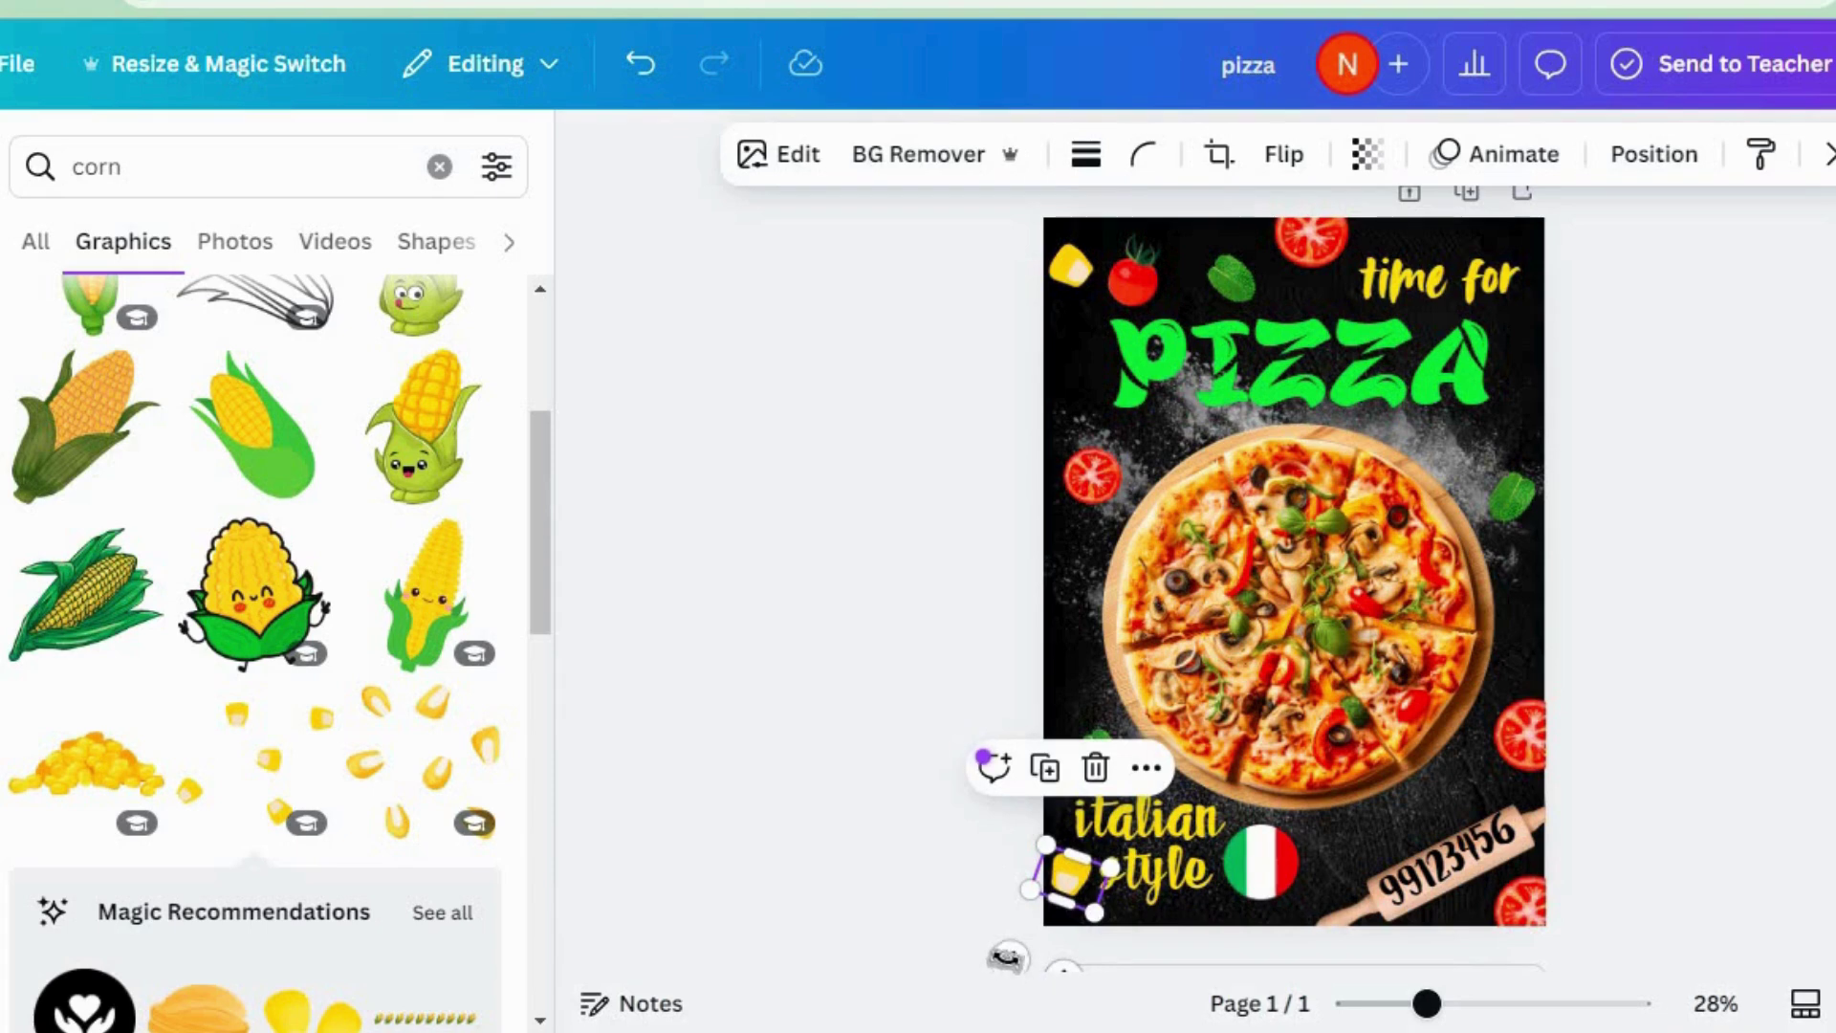
left_click_drag(1037, 958, 1514, 885)
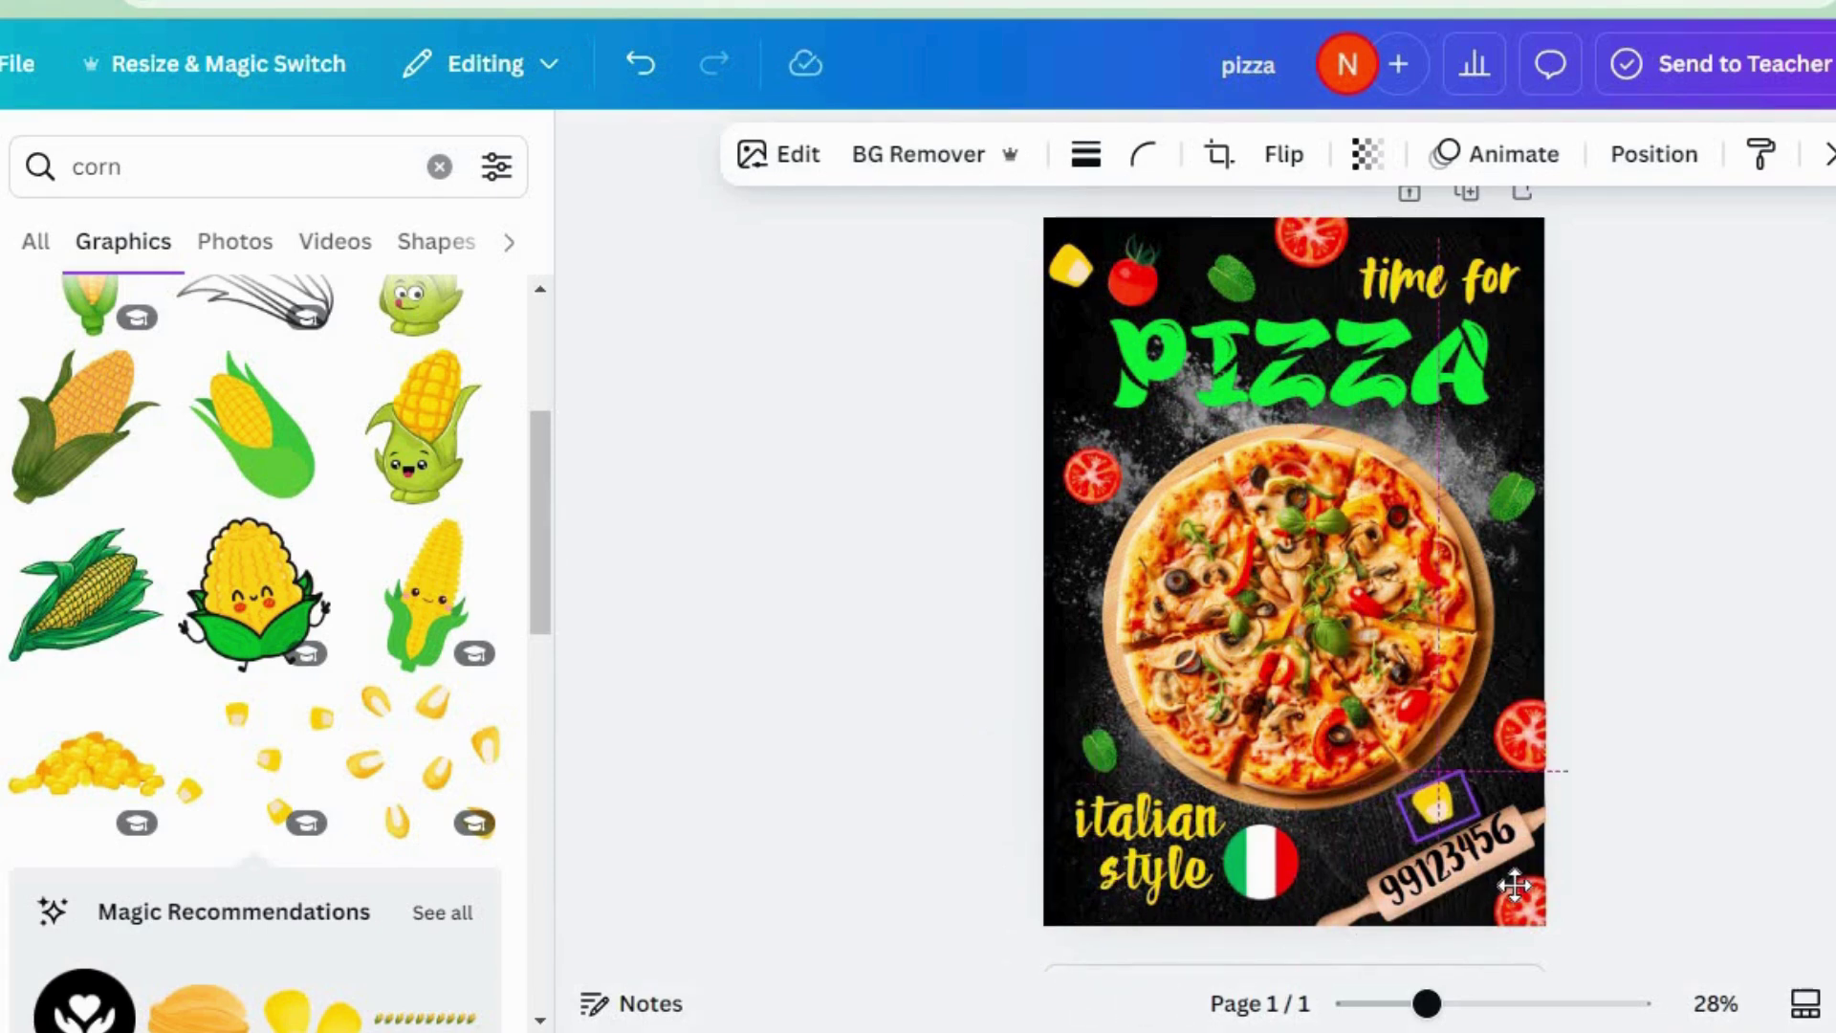
left_click(716, 709)
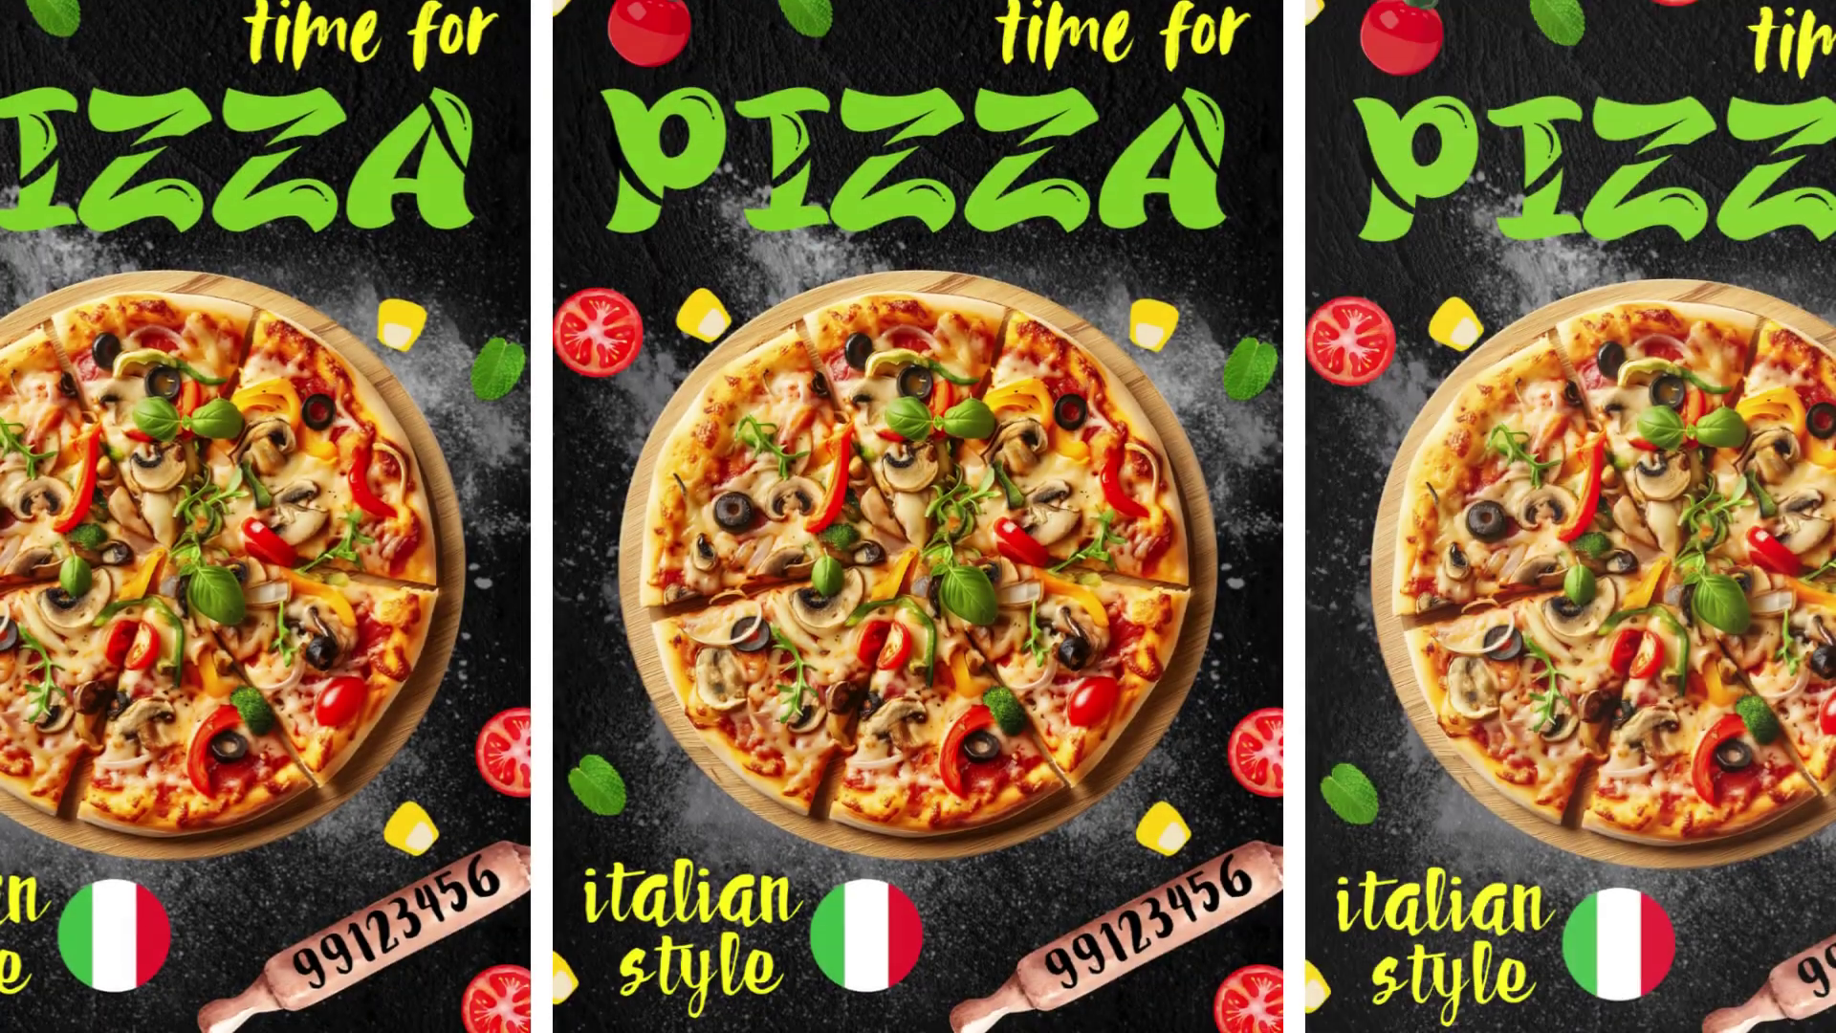